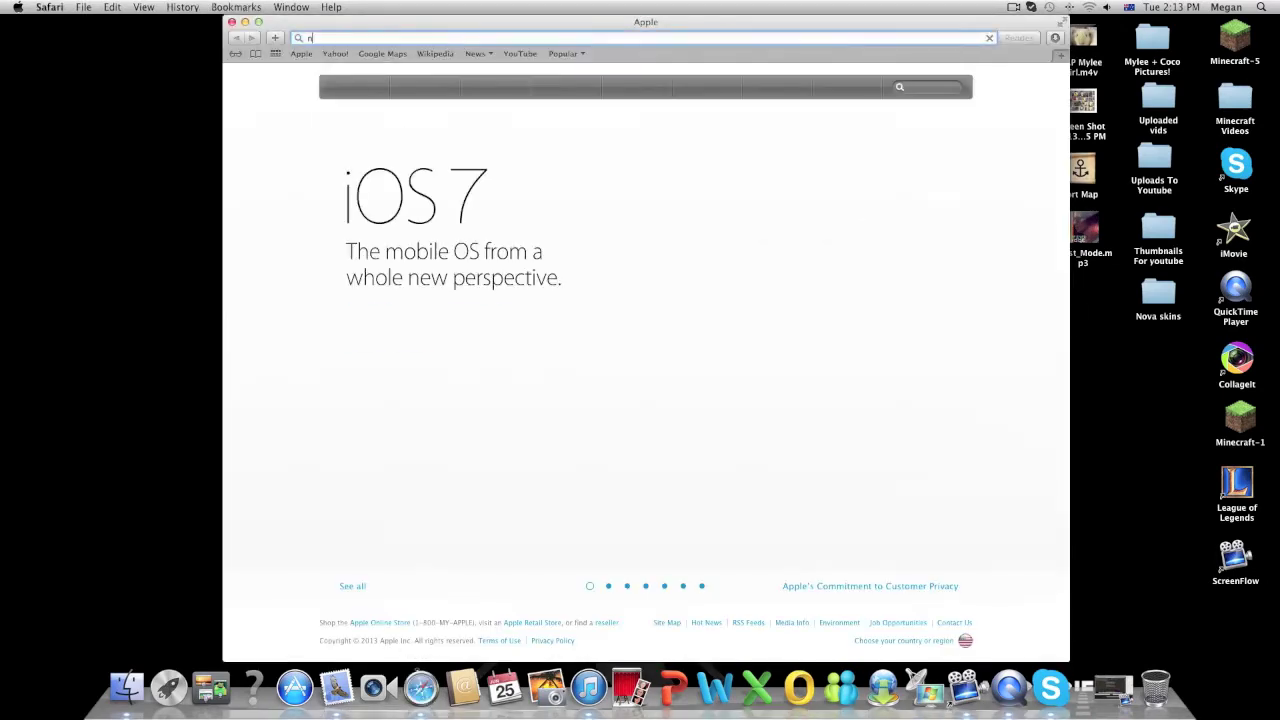
Search the web for 'nova skin' and open the Nova Skin Minecraft Skin Editor site.
text(ova skin)
key(Return)
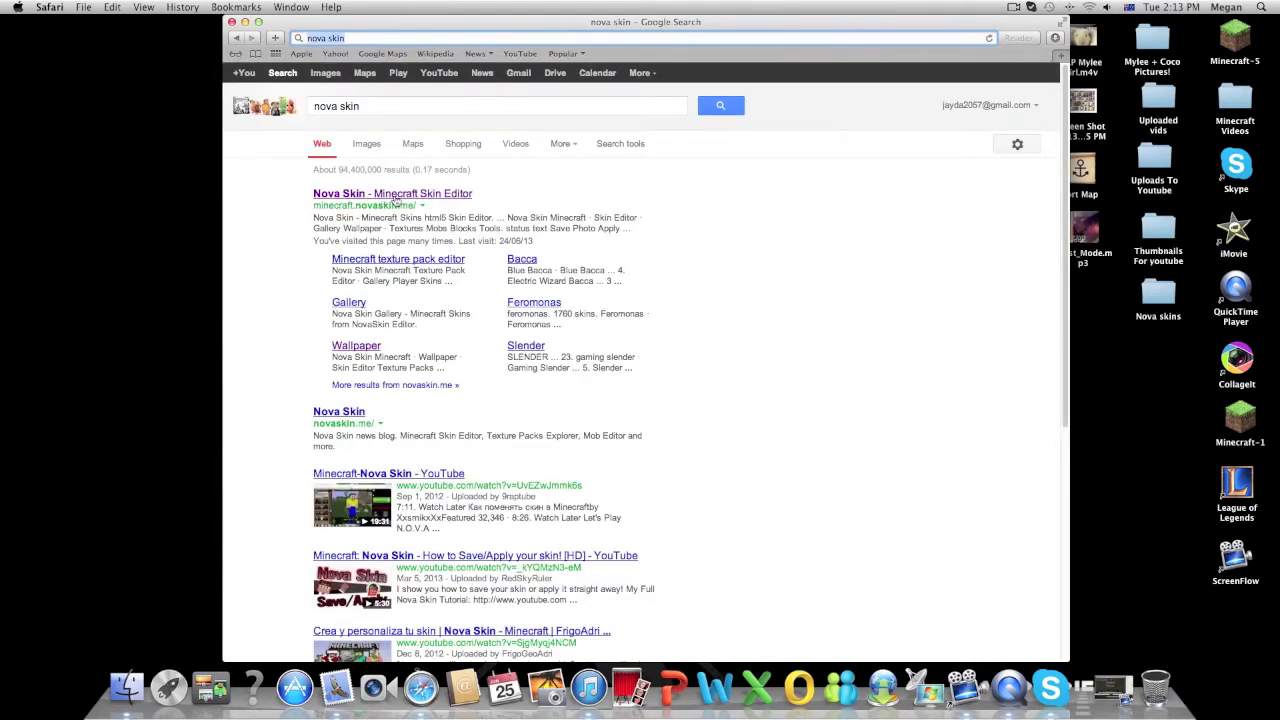
click(438, 194)
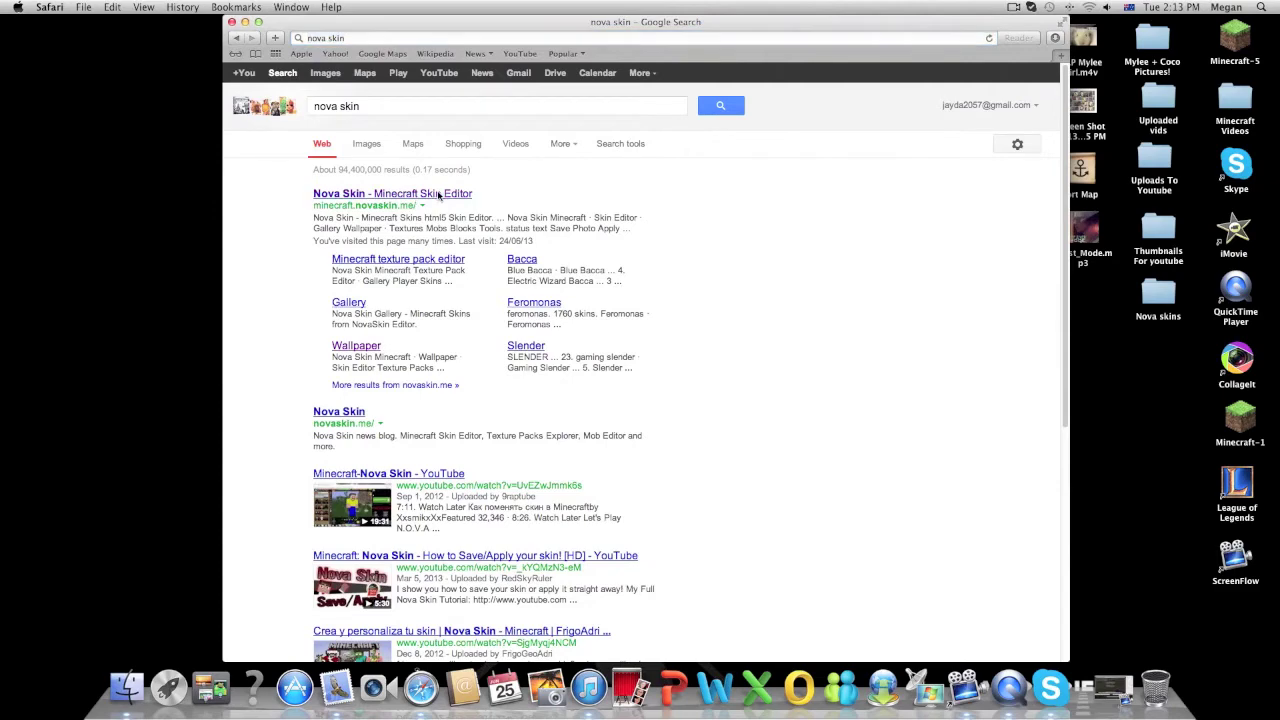
drag(428, 21, 412, 21)
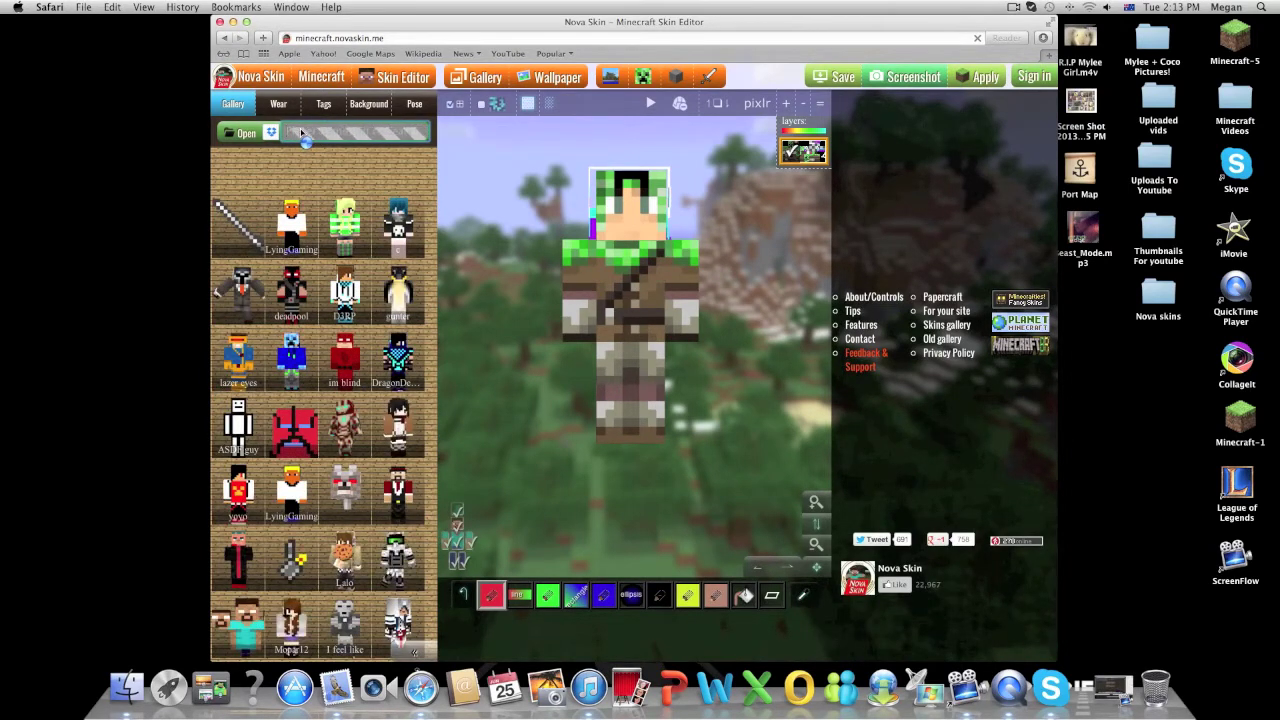
Search the gallery by the user's skin name and load the blonde, purple-outfit skin onto the model.
click(302, 133)
text(jayda2057)
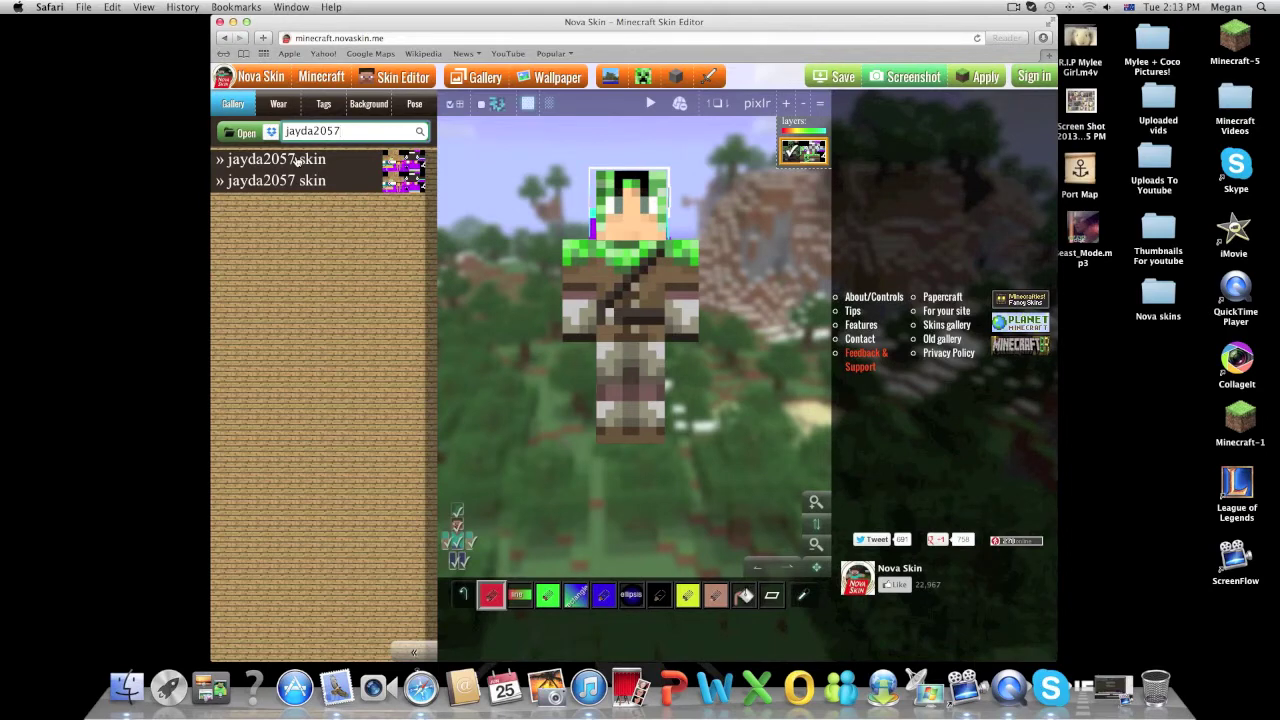
click(297, 162)
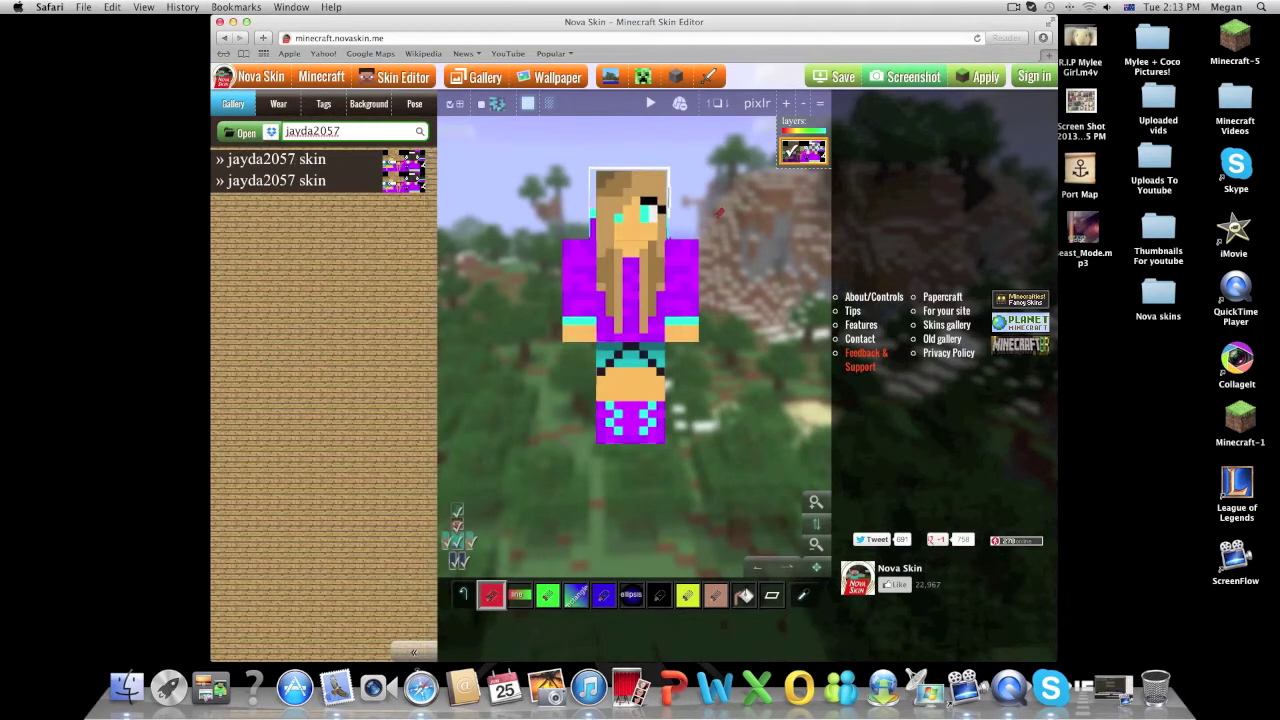
drag(568, 335, 520, 338)
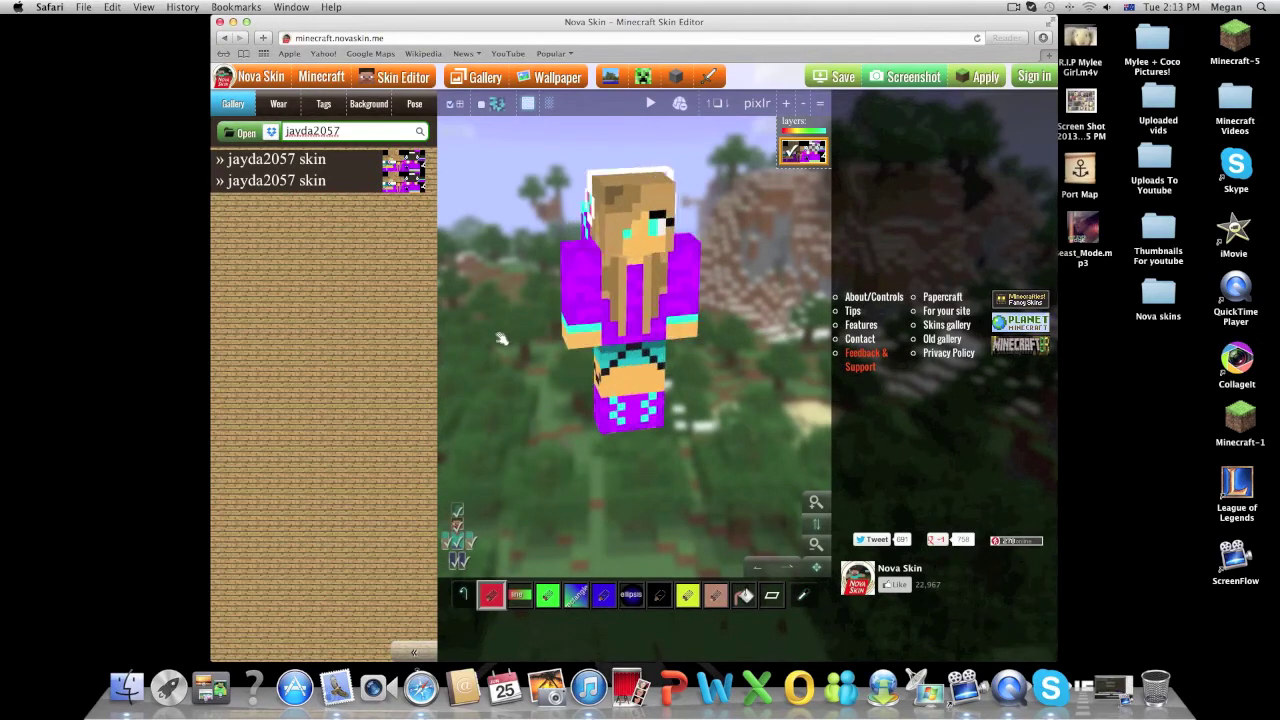
Dress the skin in the Red Varsity Jacket from the Wear list.
click(278, 104)
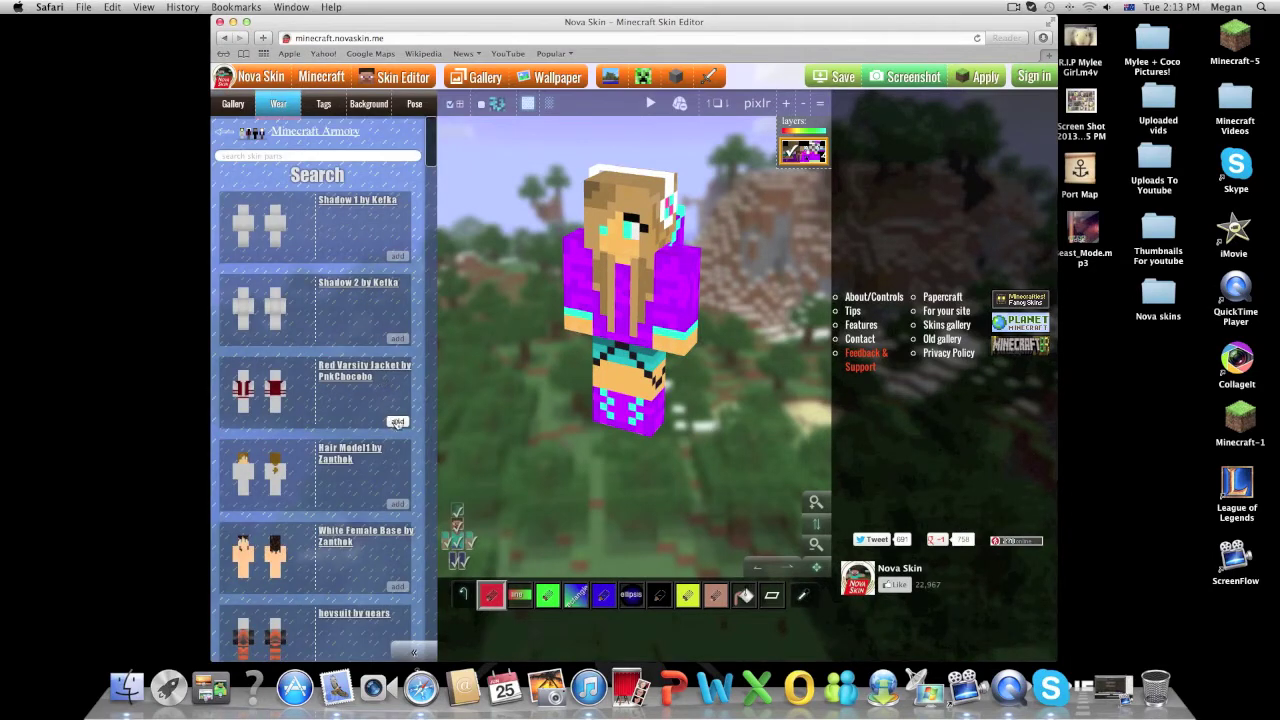
click(398, 421)
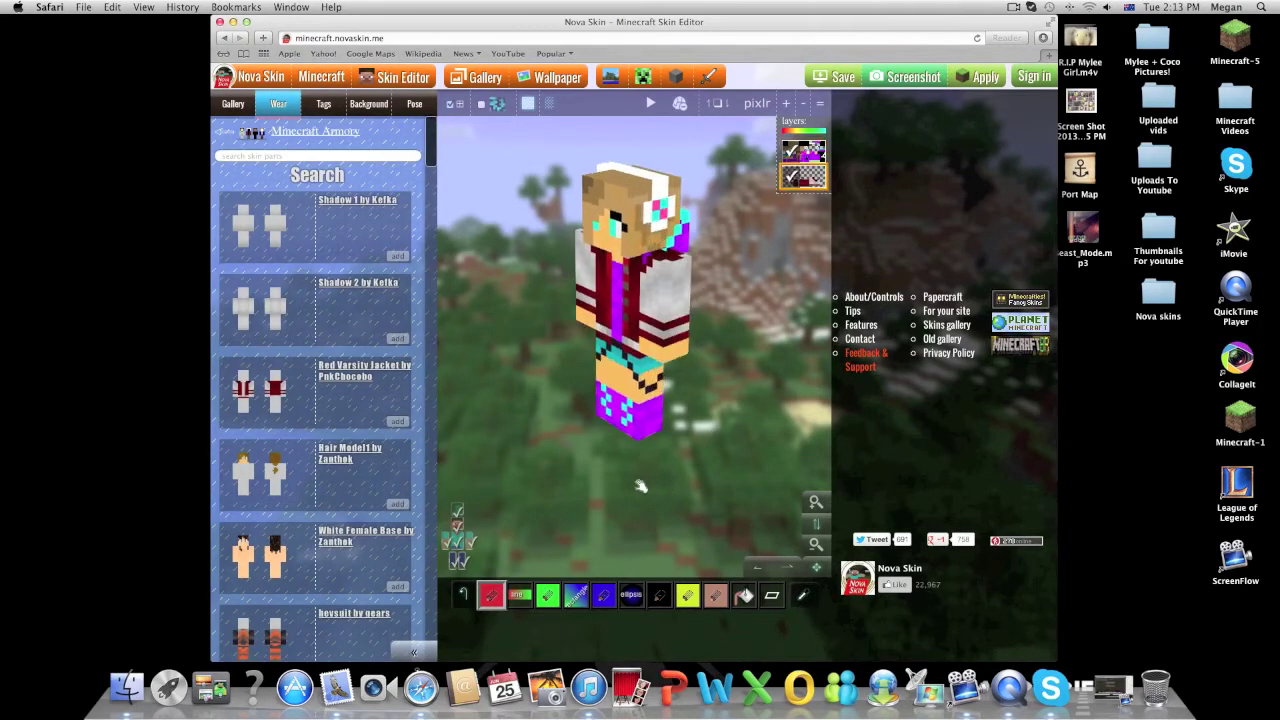
drag(682, 487, 568, 403)
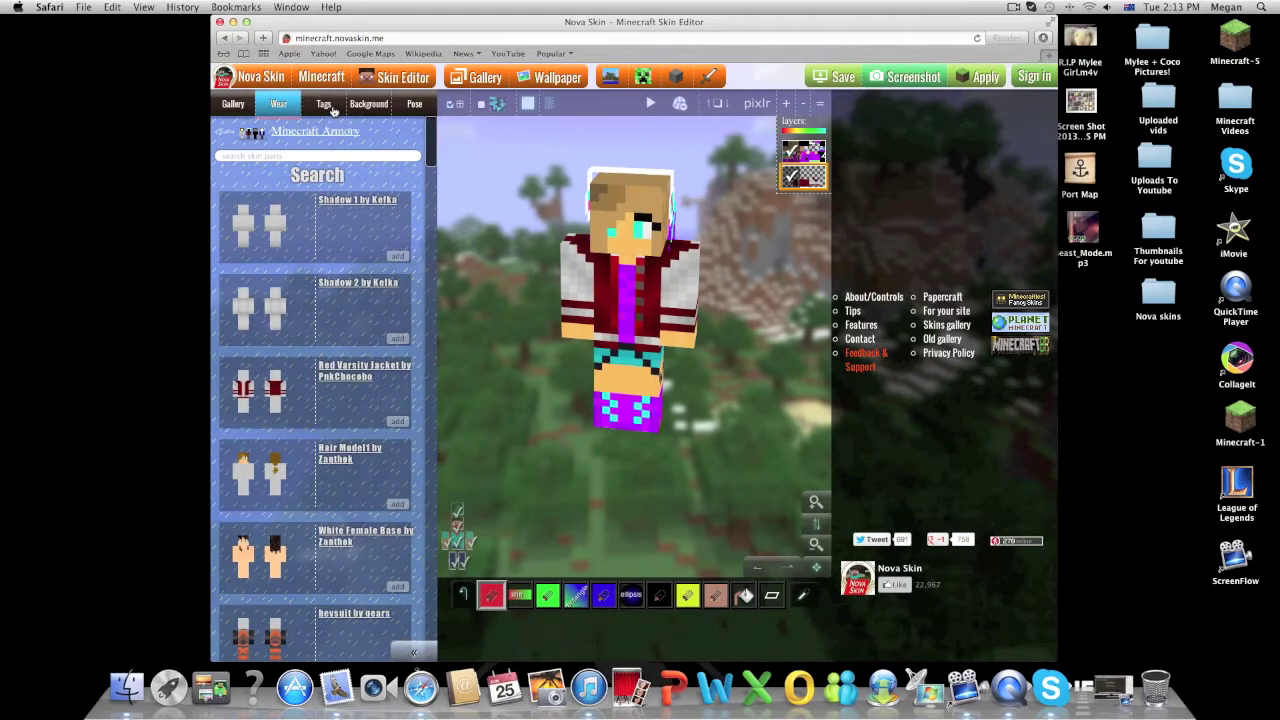
Set the Minecraft castle picture as the model's background.
click(366, 106)
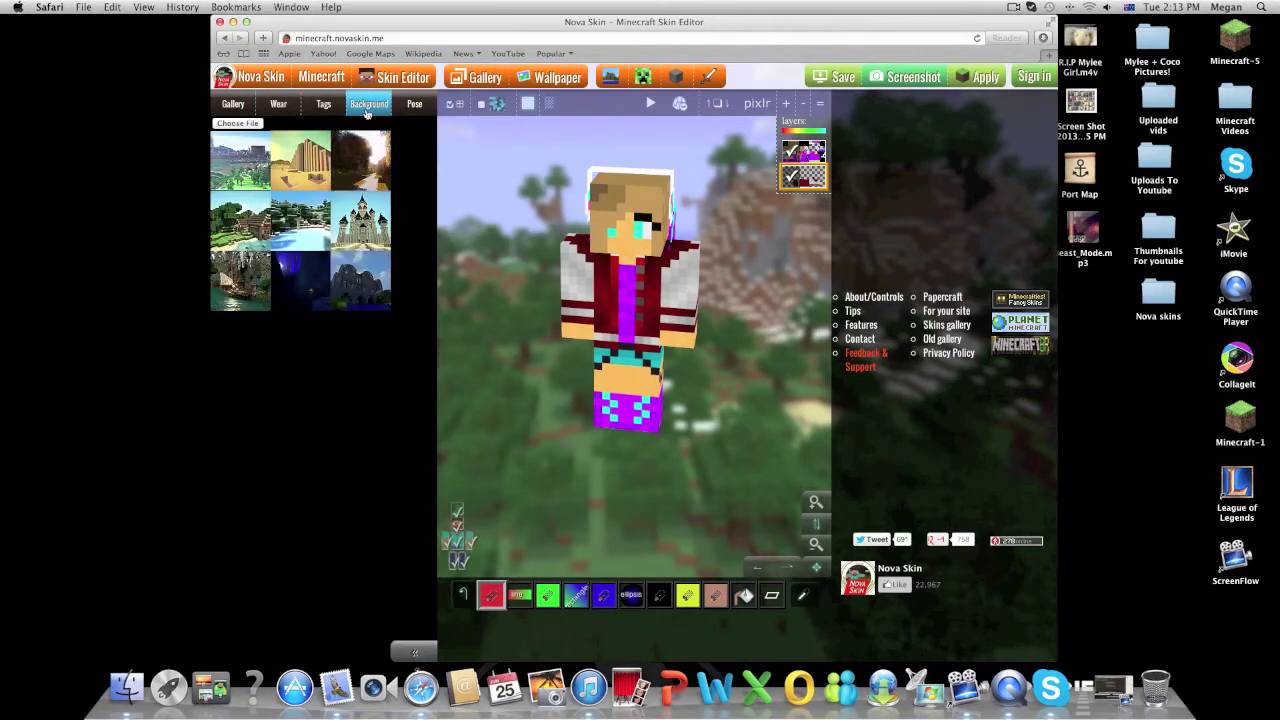
click(358, 217)
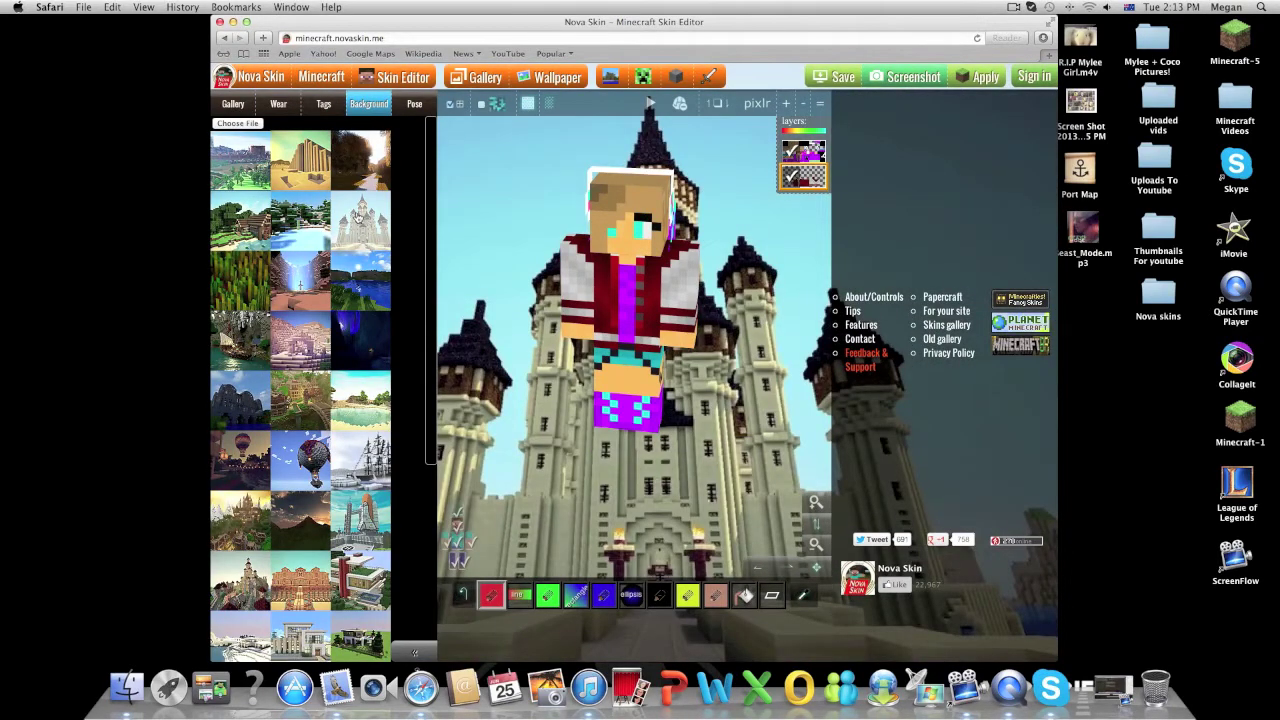
drag(529, 456, 563, 434)
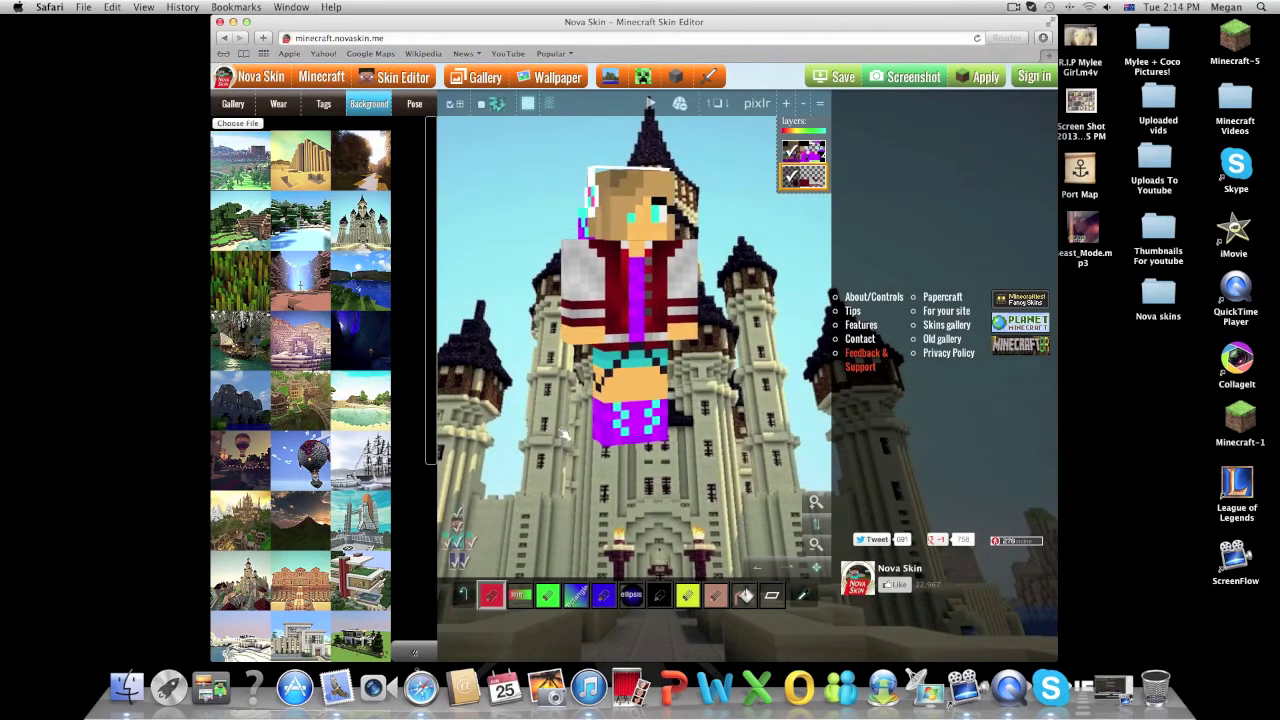
Apply the fifth, arms-outstretched preset pose to the character.
click(413, 106)
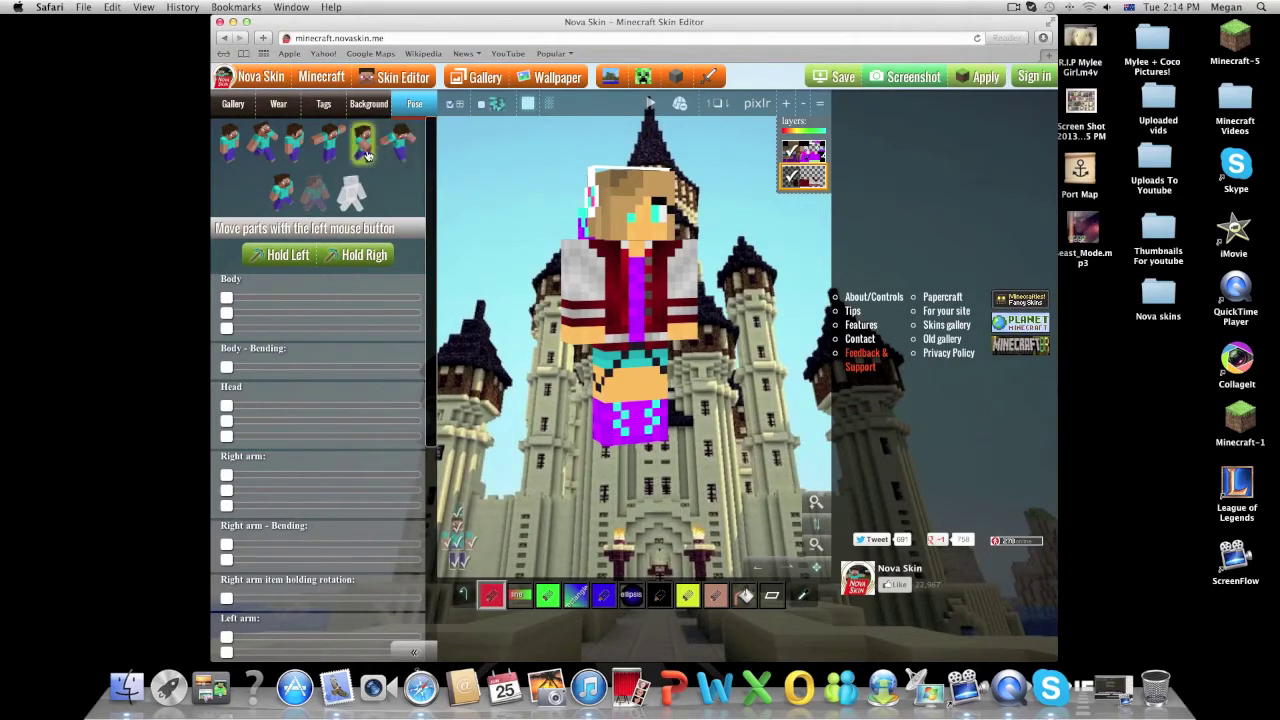
click(366, 153)
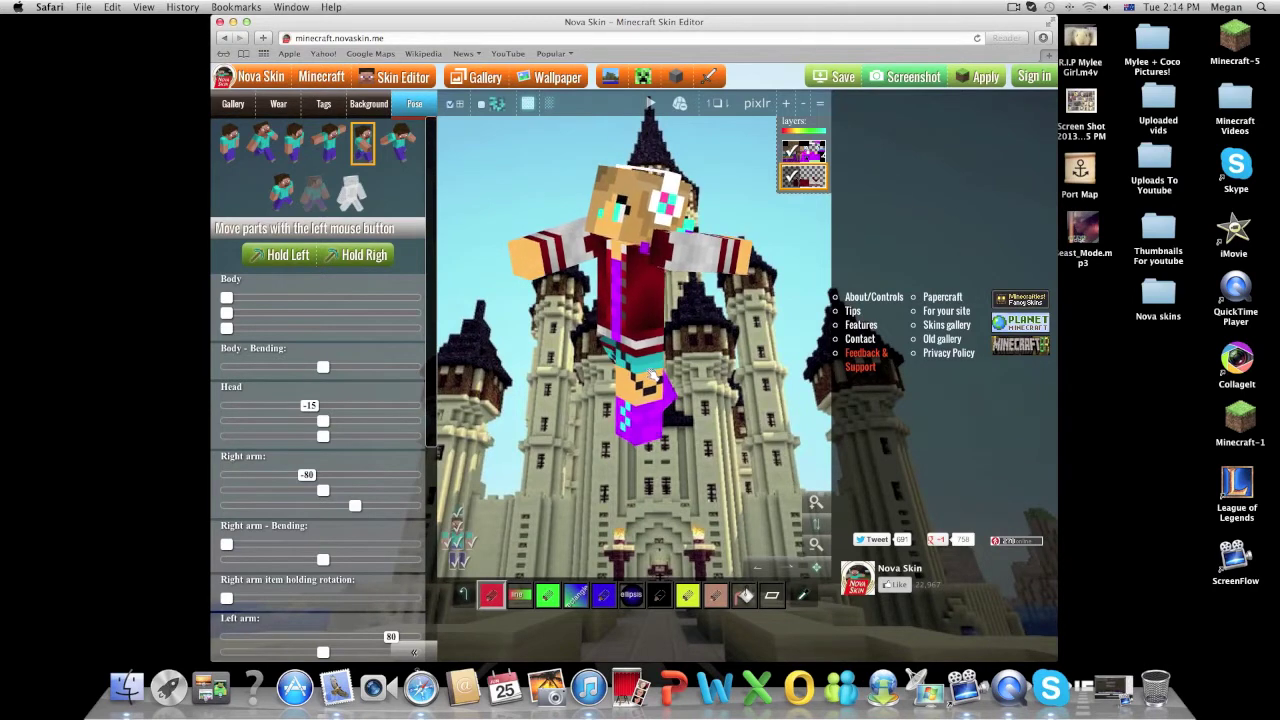
scroll(335, 366, down, 2)
scroll(330, 368, down, 5)
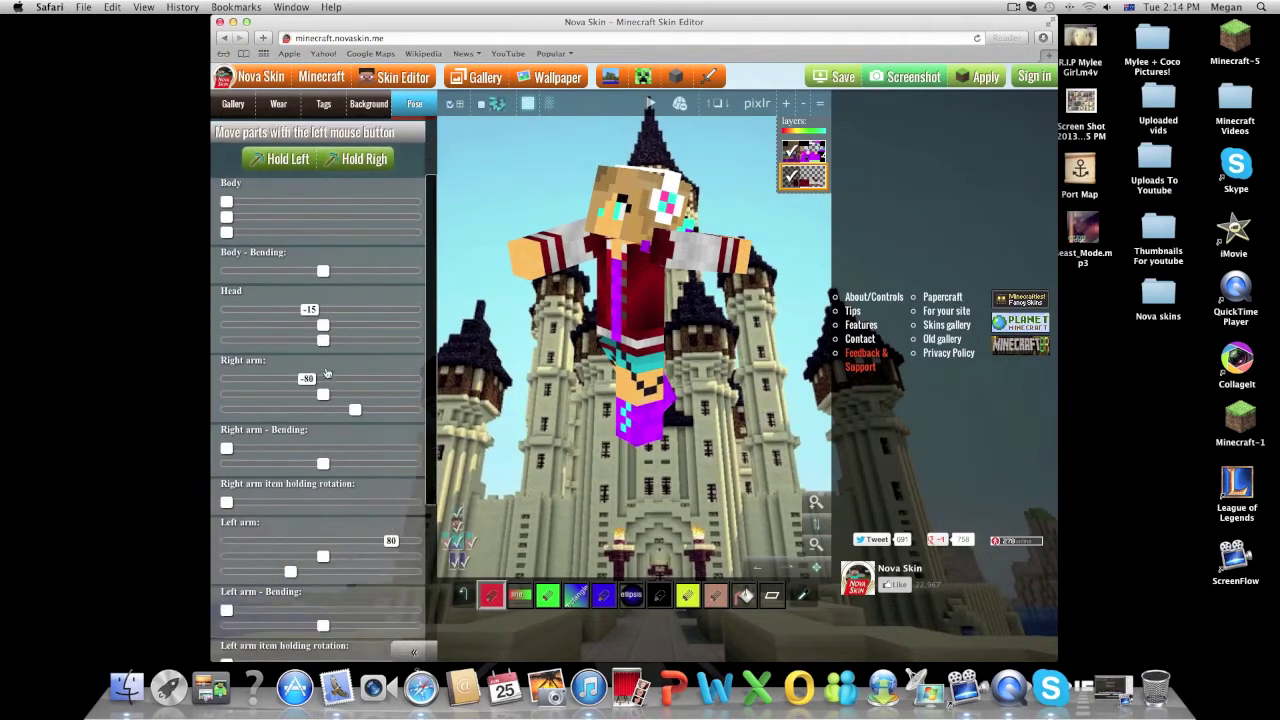
scroll(328, 370, down, 1)
scroll(322, 372, down, 3)
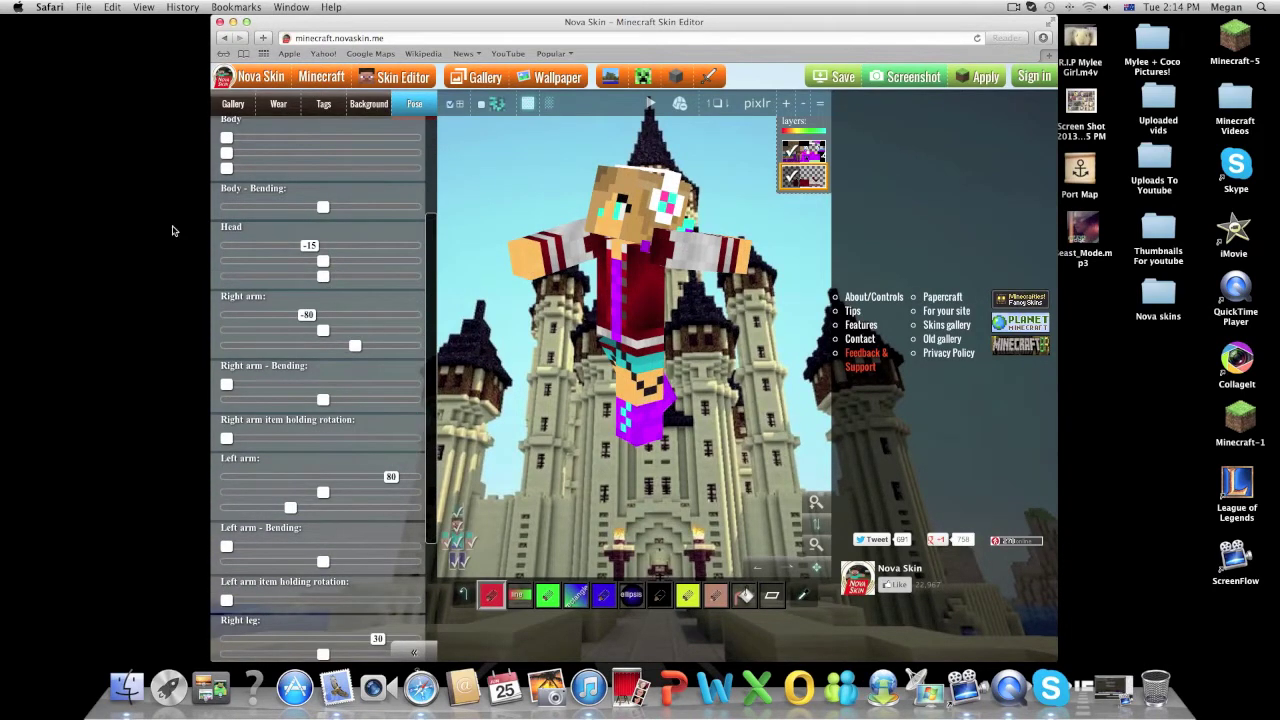
click(129, 89)
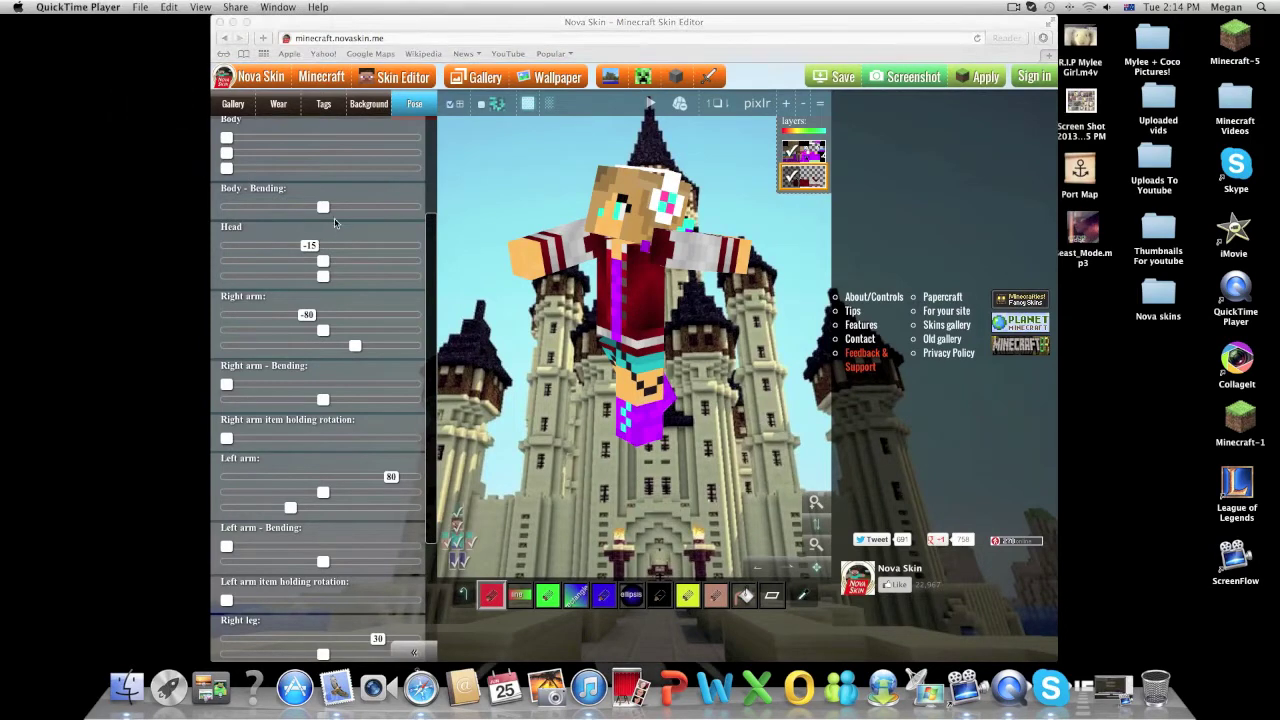
click(461, 310)
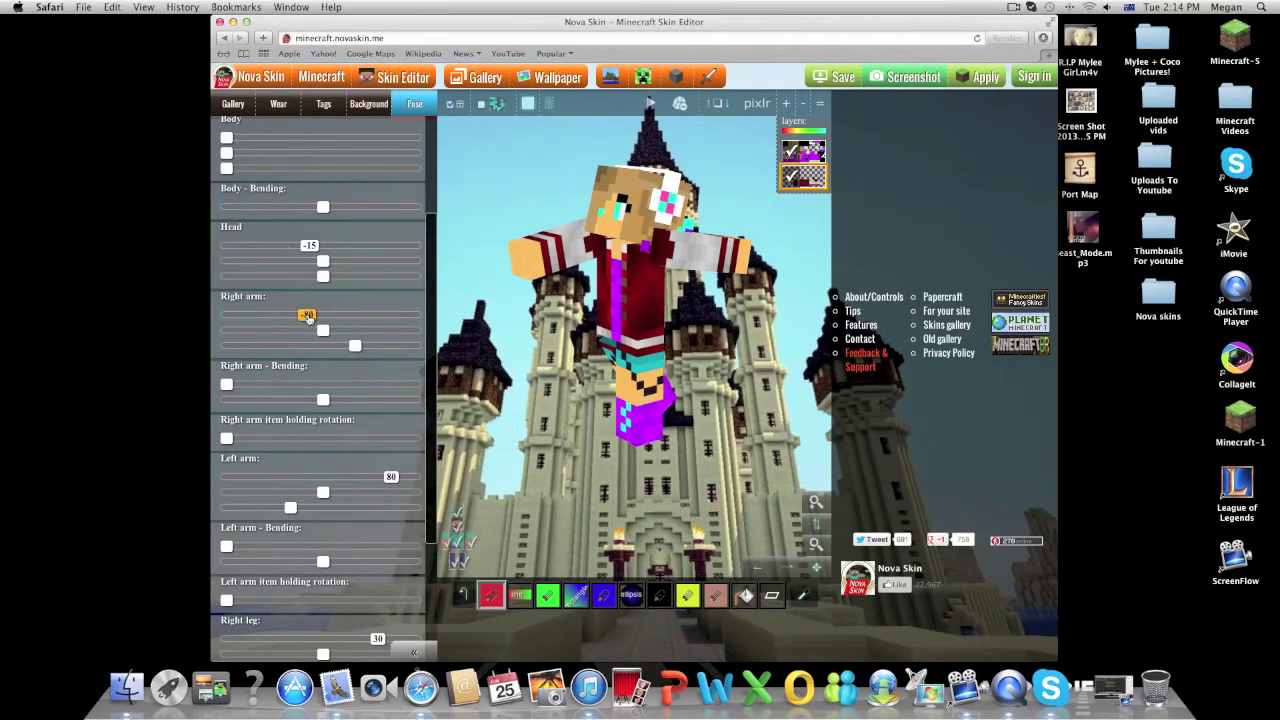
Raise the right arm and bend it at the elbow with the Right arm sliders.
drag(309, 317, 312, 317)
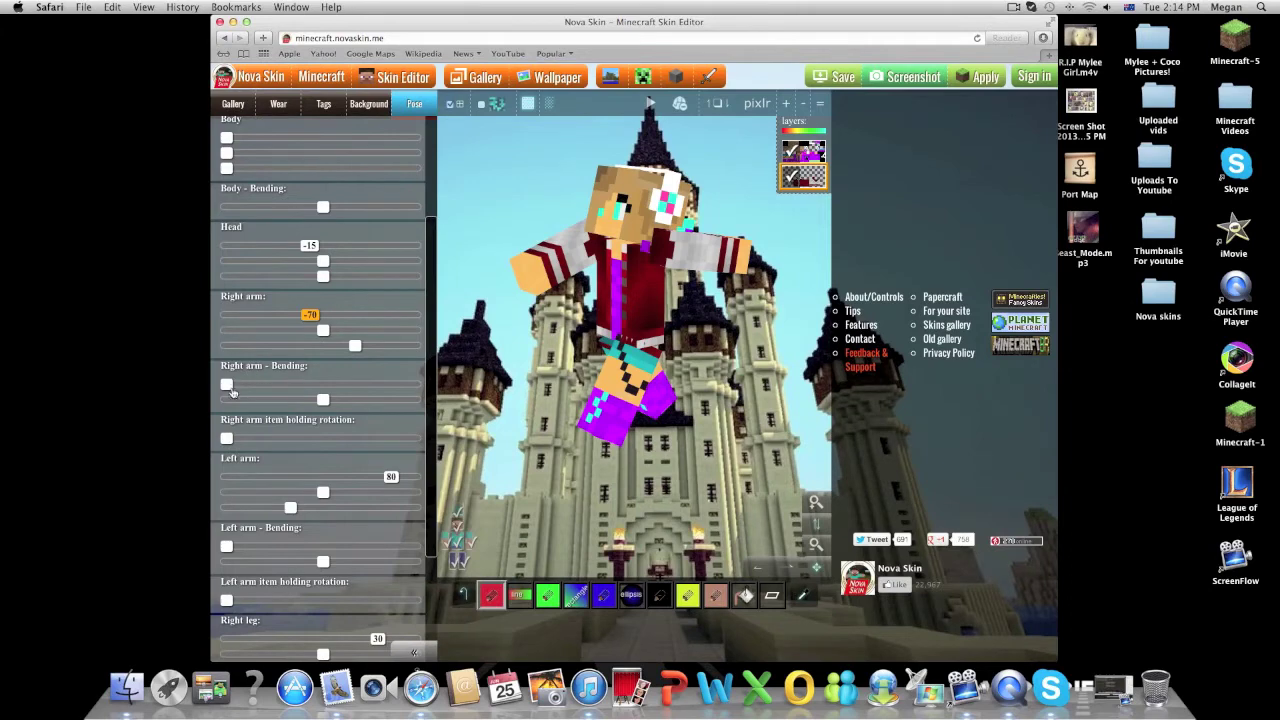
drag(229, 387, 333, 390)
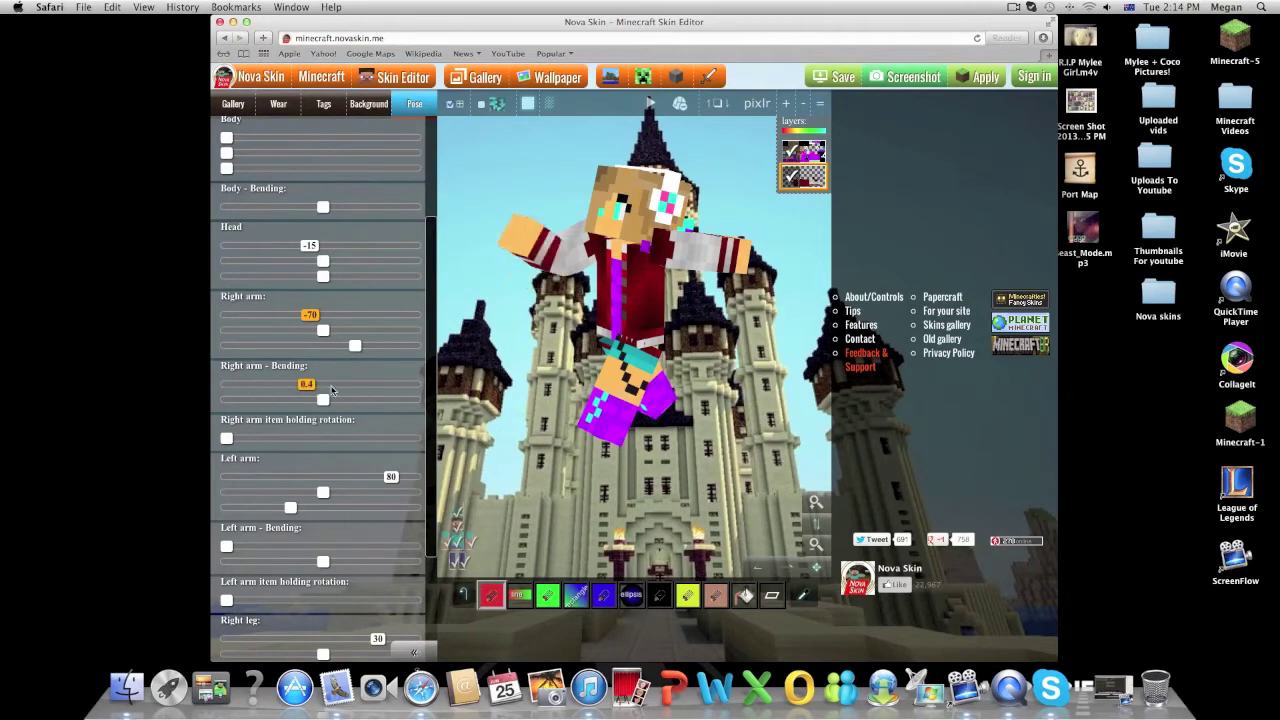
drag(333, 390, 369, 416)
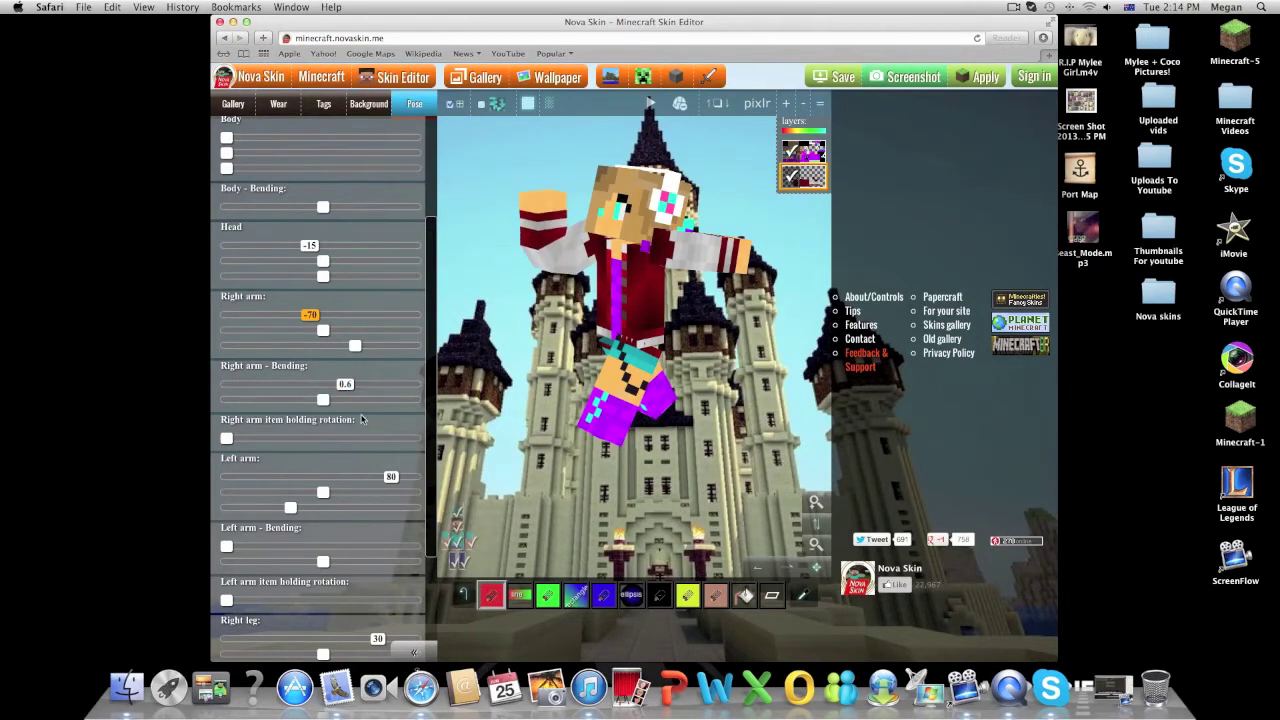
Bend the left arm slightly with the Left arm - Bending slider.
scroll(336, 410, down, 1)
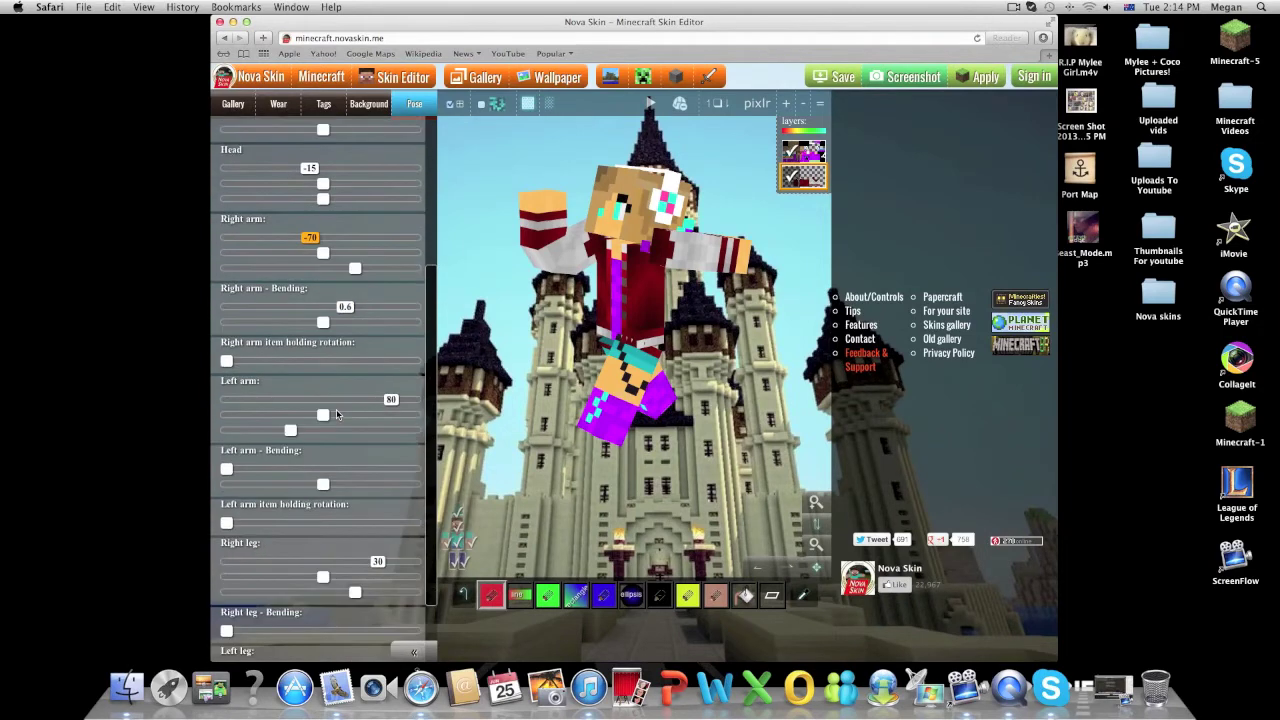
scroll(336, 410, down, 1)
scroll(300, 380, down, 1)
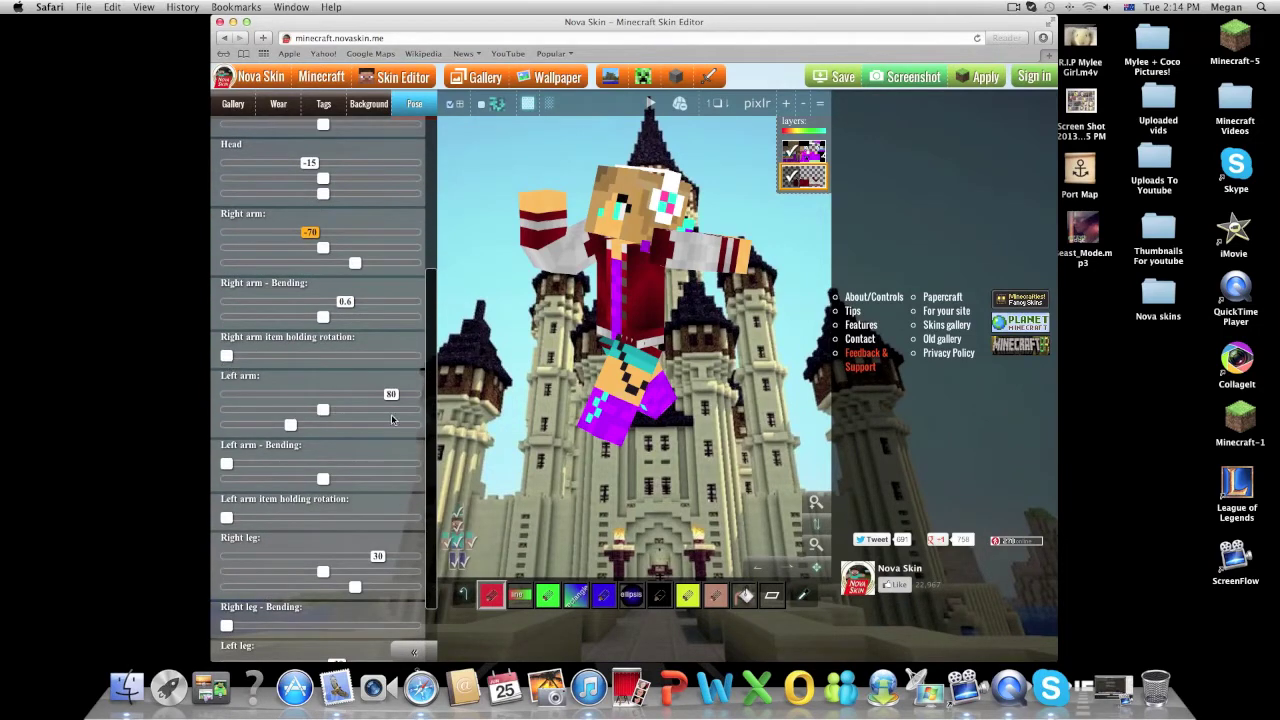
scroll(340, 420, down, 1)
scroll(280, 421, down, 1)
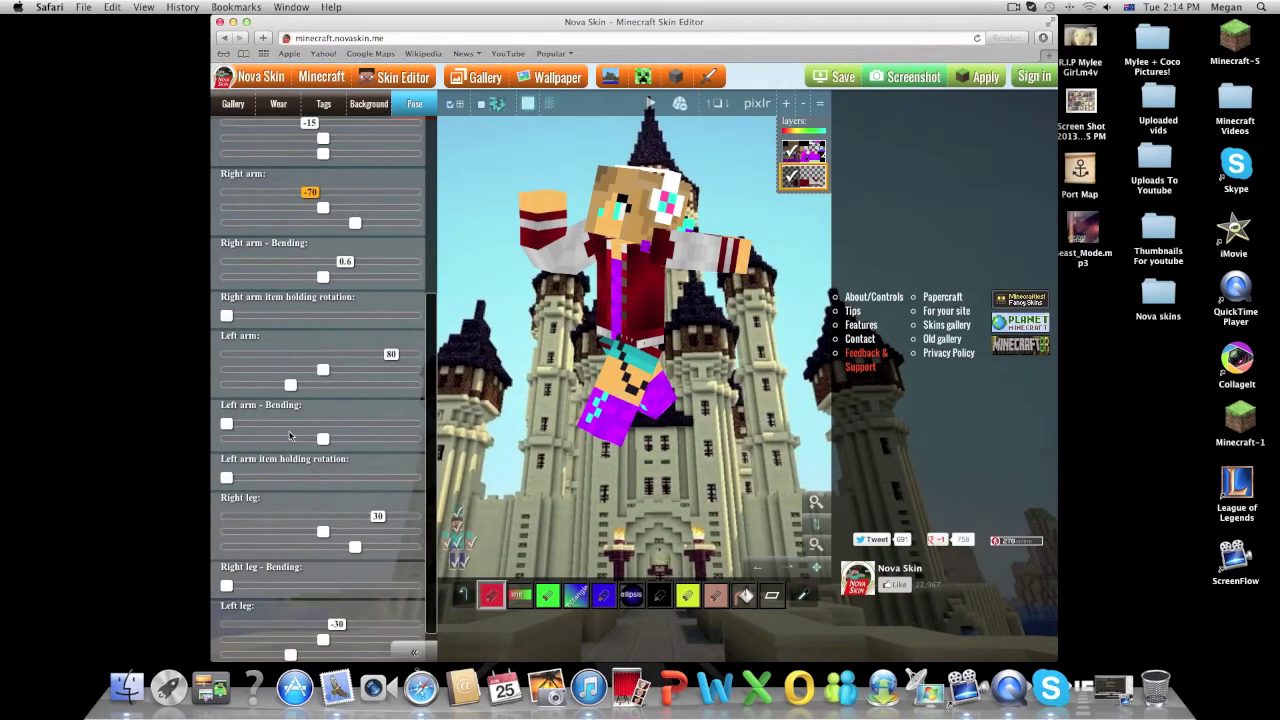
drag(227, 424, 317, 423)
scroll(338, 474, down, 1)
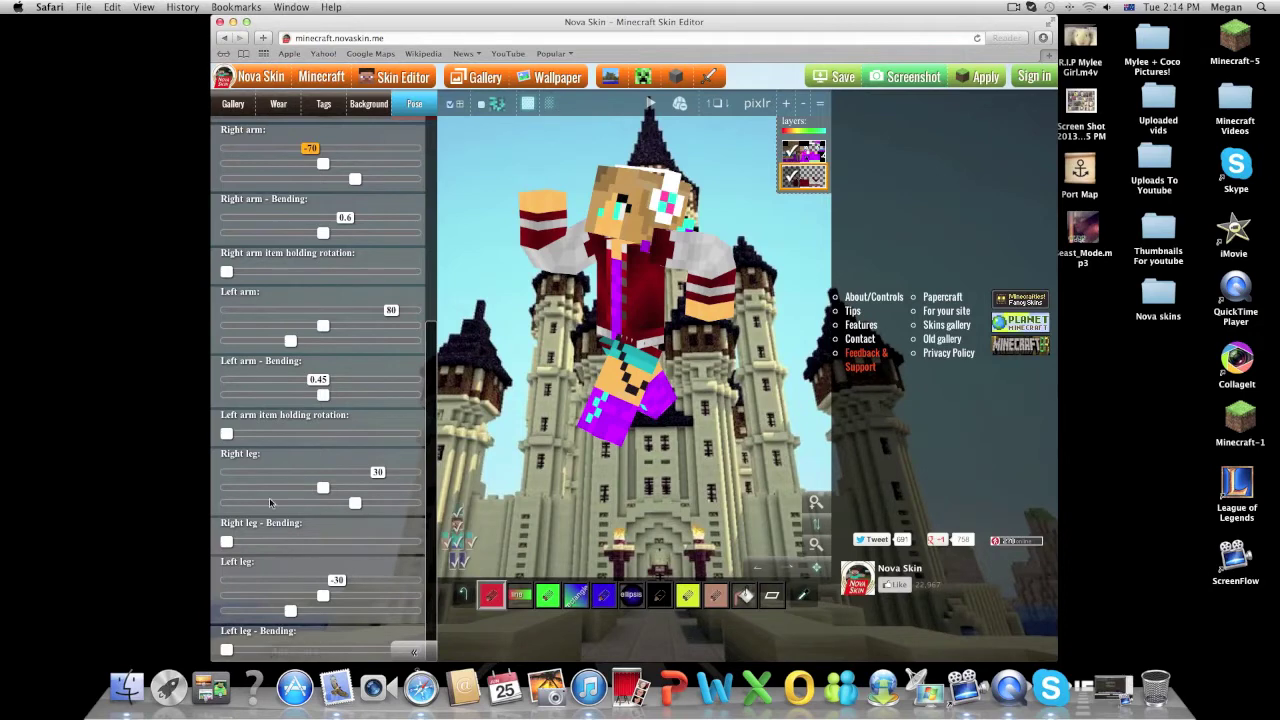
scroll(269, 497, up, 8)
drag(722, 474, 800, 418)
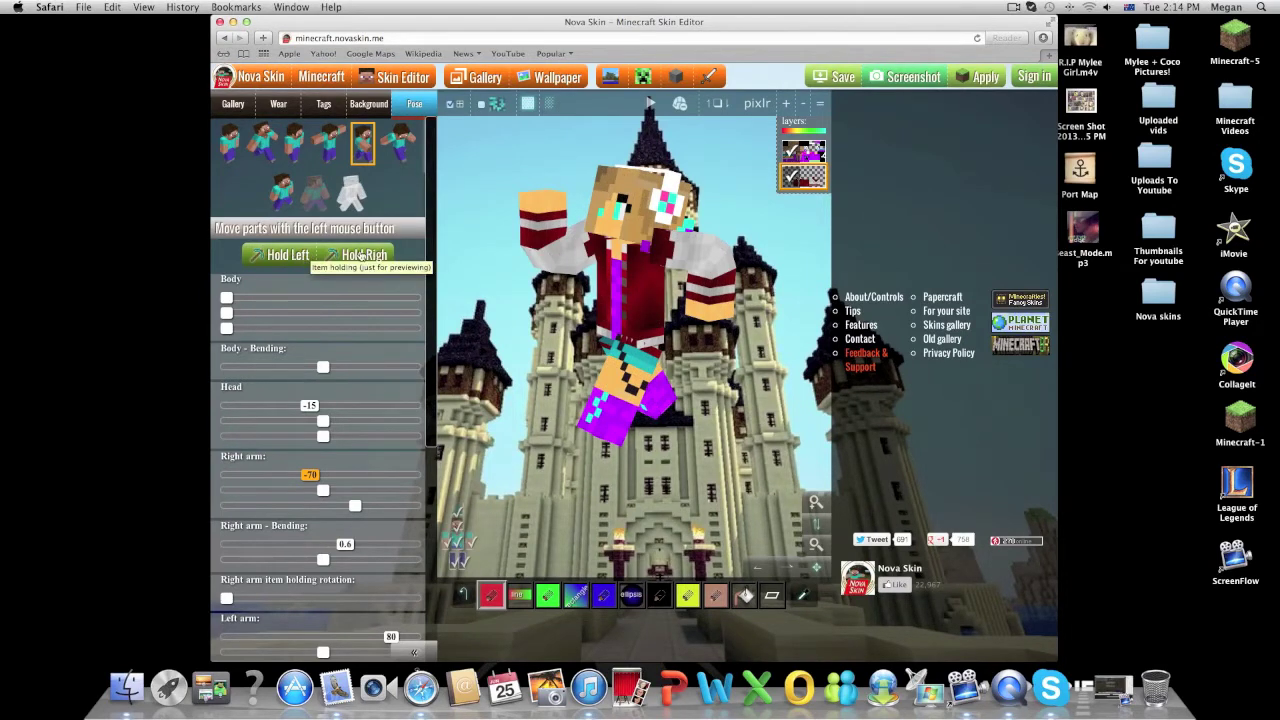
Use Hold Left to put a diamond sword in the character's hand.
click(298, 255)
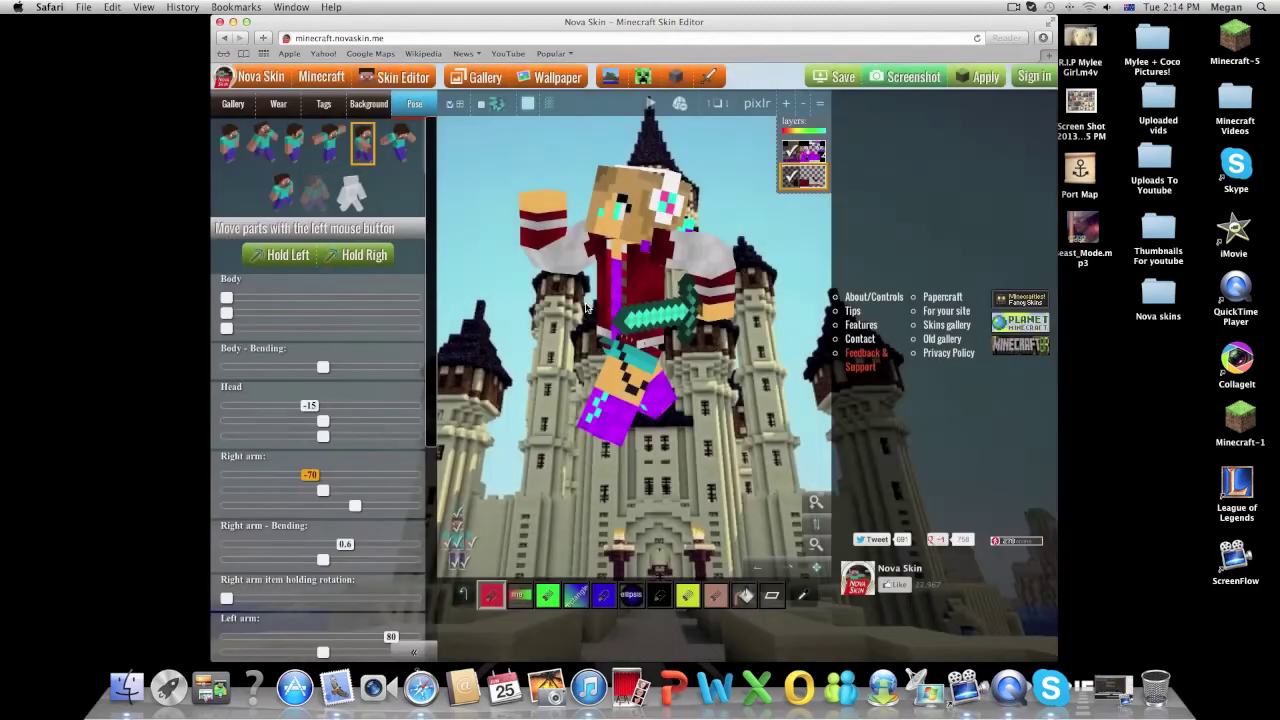
click(587, 308)
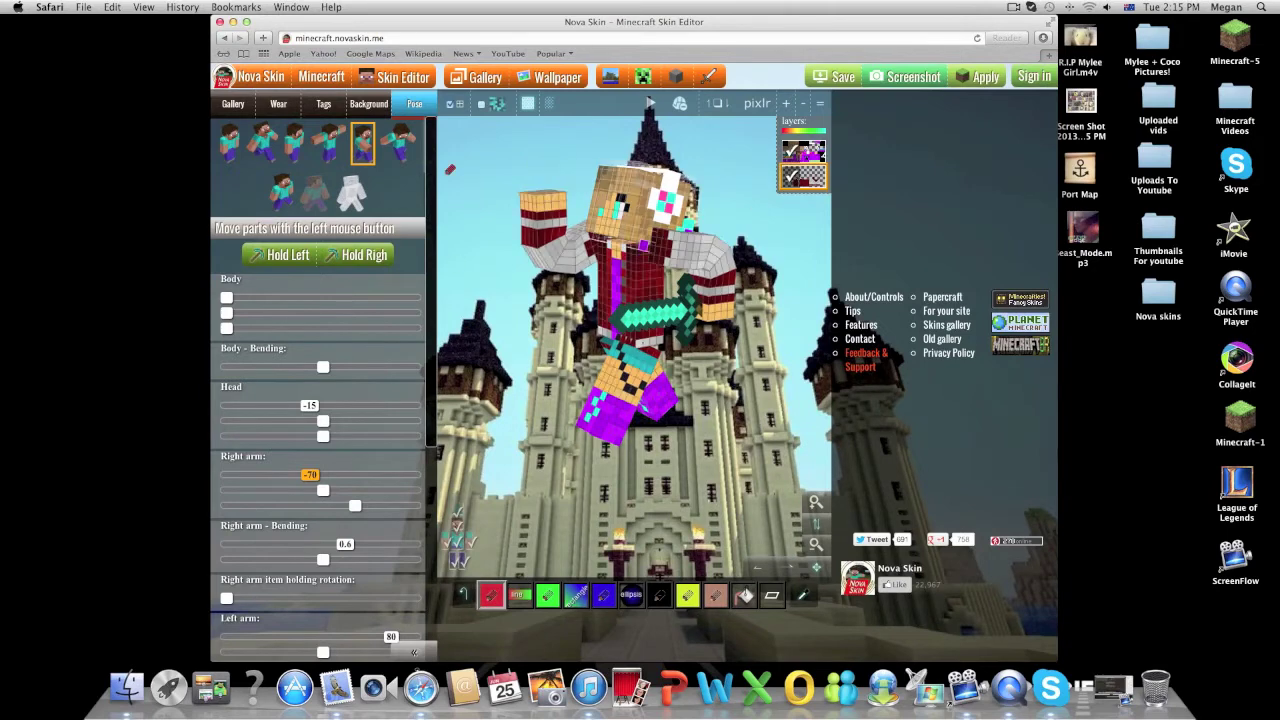
Capture a screenshot of the posed, sword-holding character.
click(905, 79)
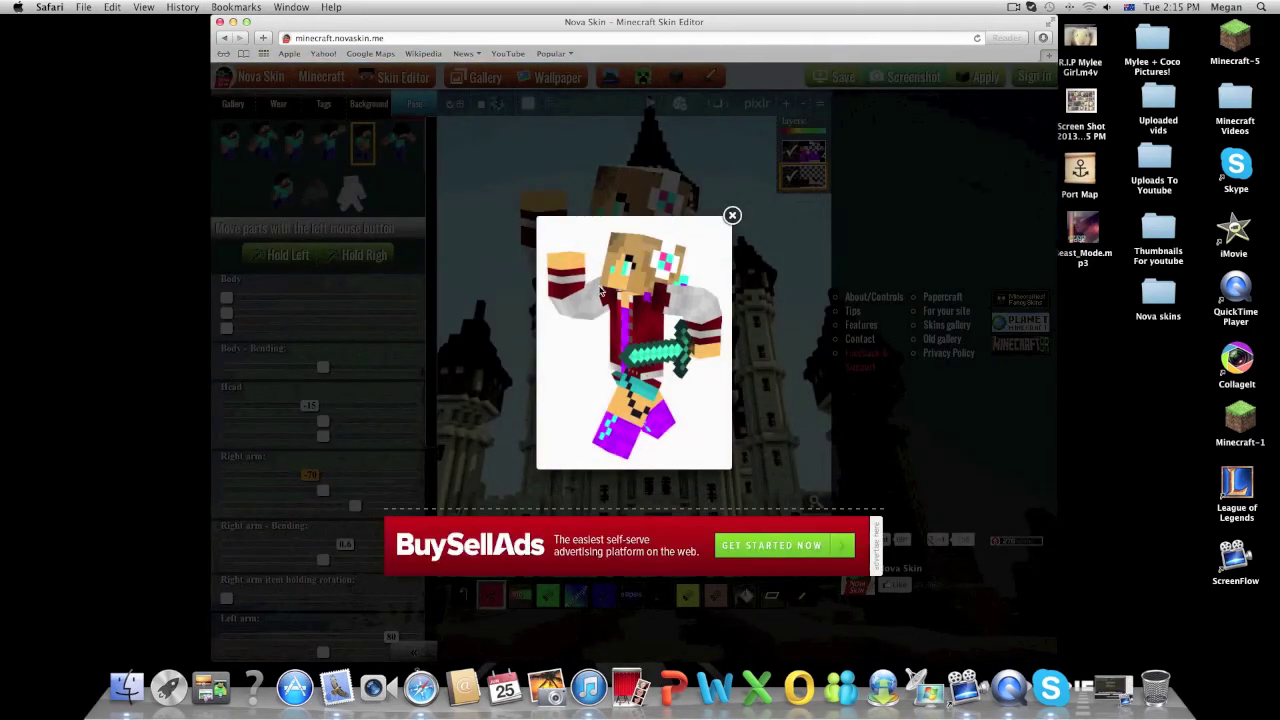
click(732, 216)
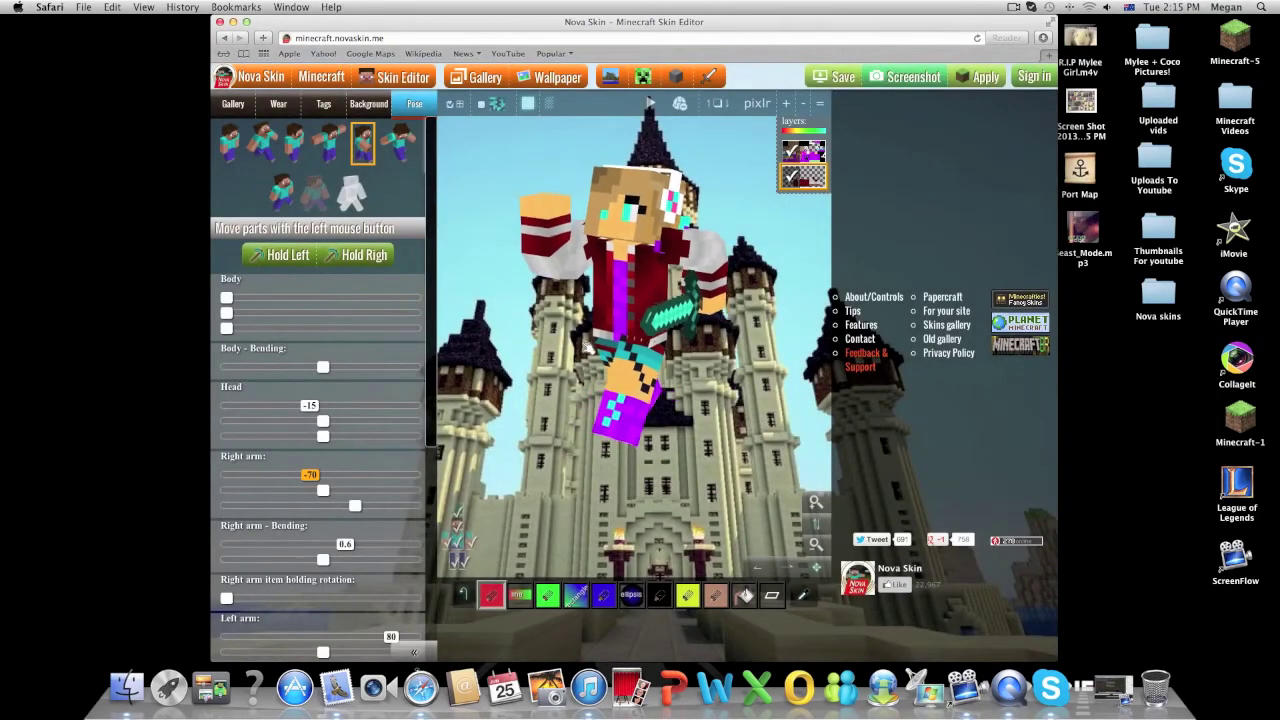
click(910, 78)
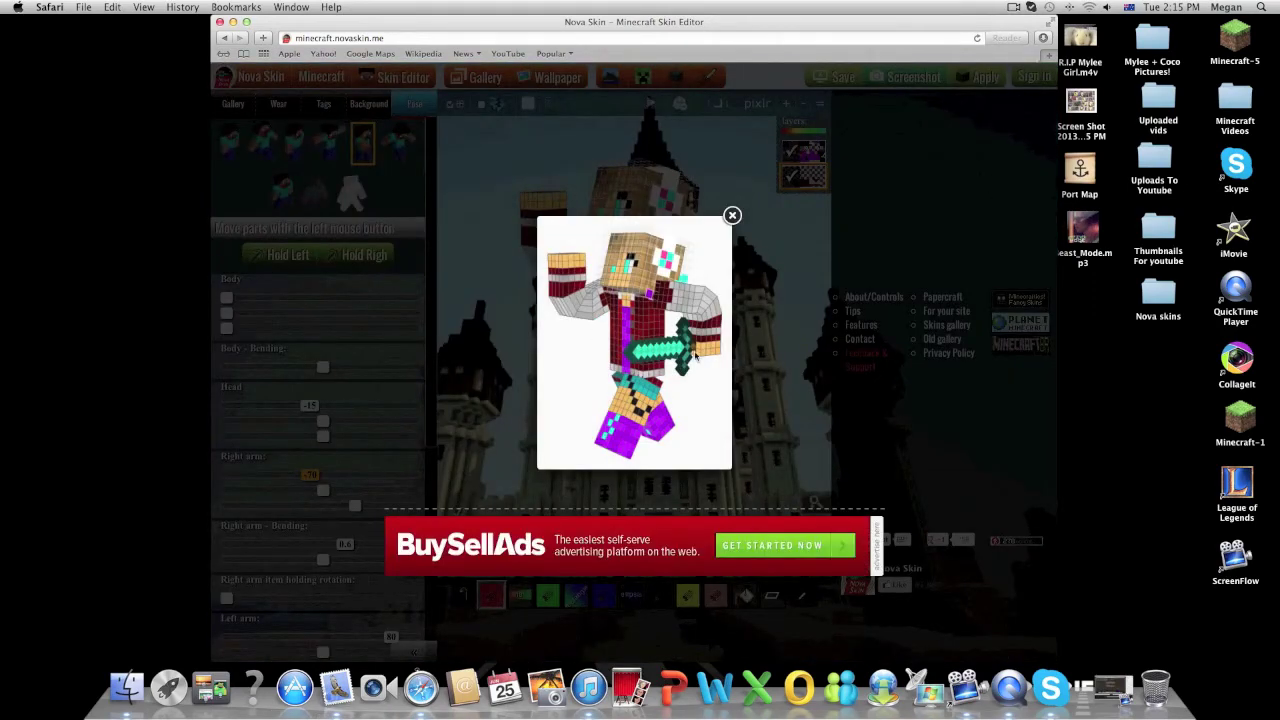
click(732, 216)
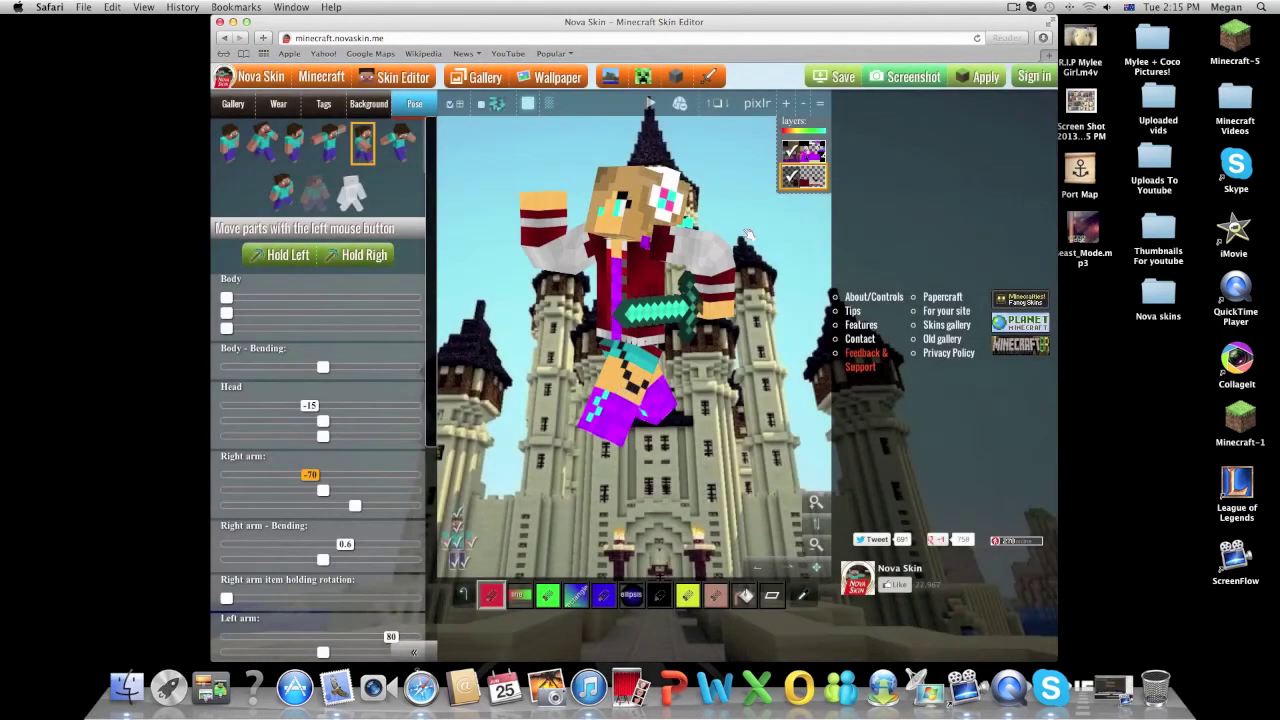
click(897, 78)
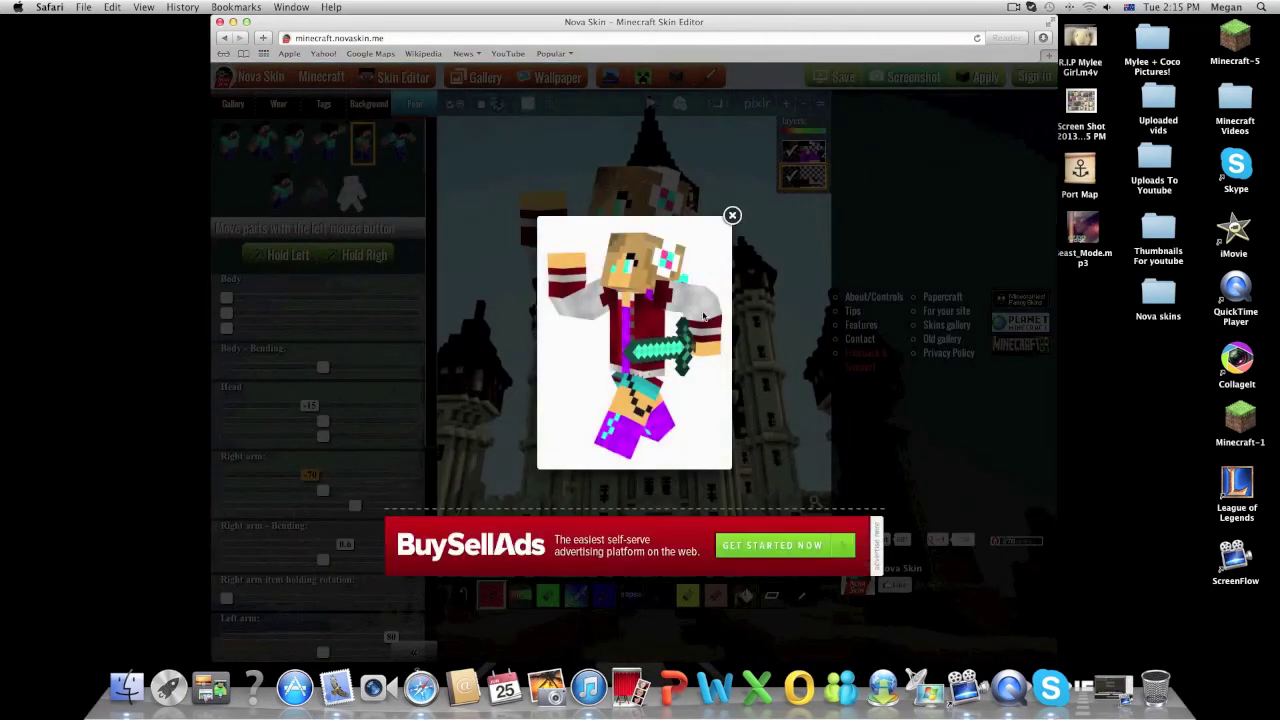
Save the screenshot to the Desktop as 'pic' and minimize Safari.
right_click(700, 265)
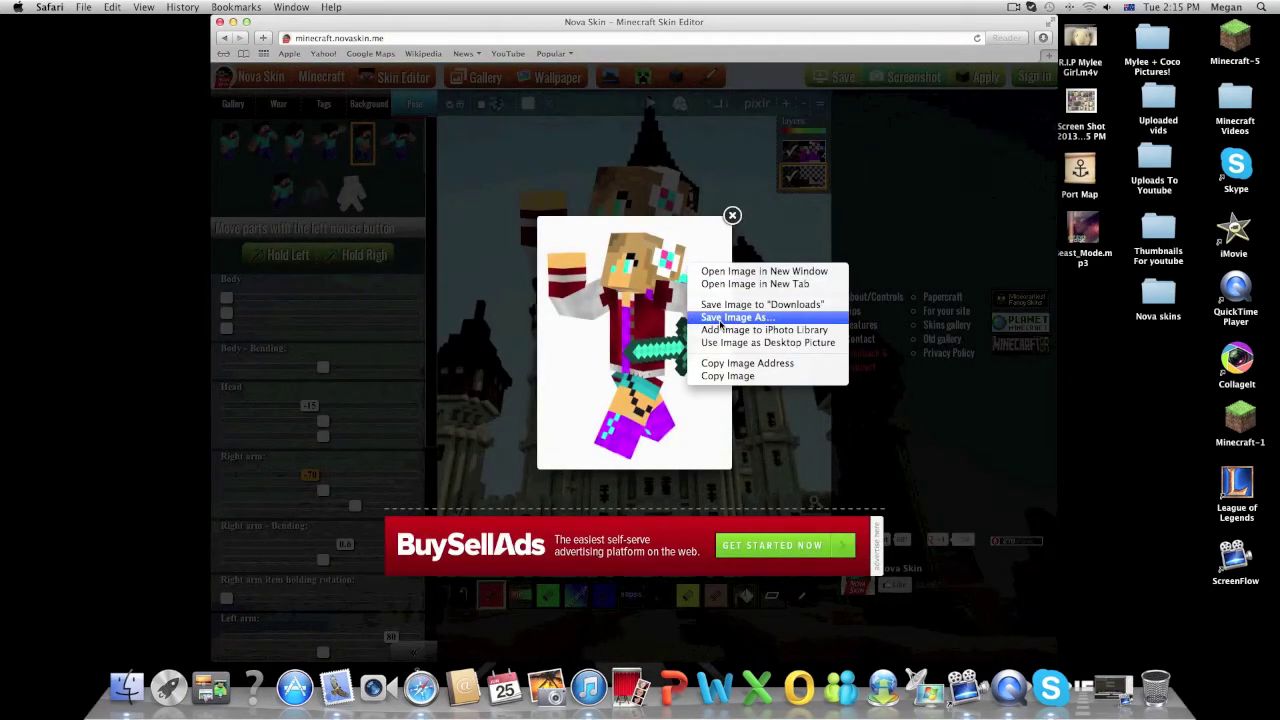
click(720, 318)
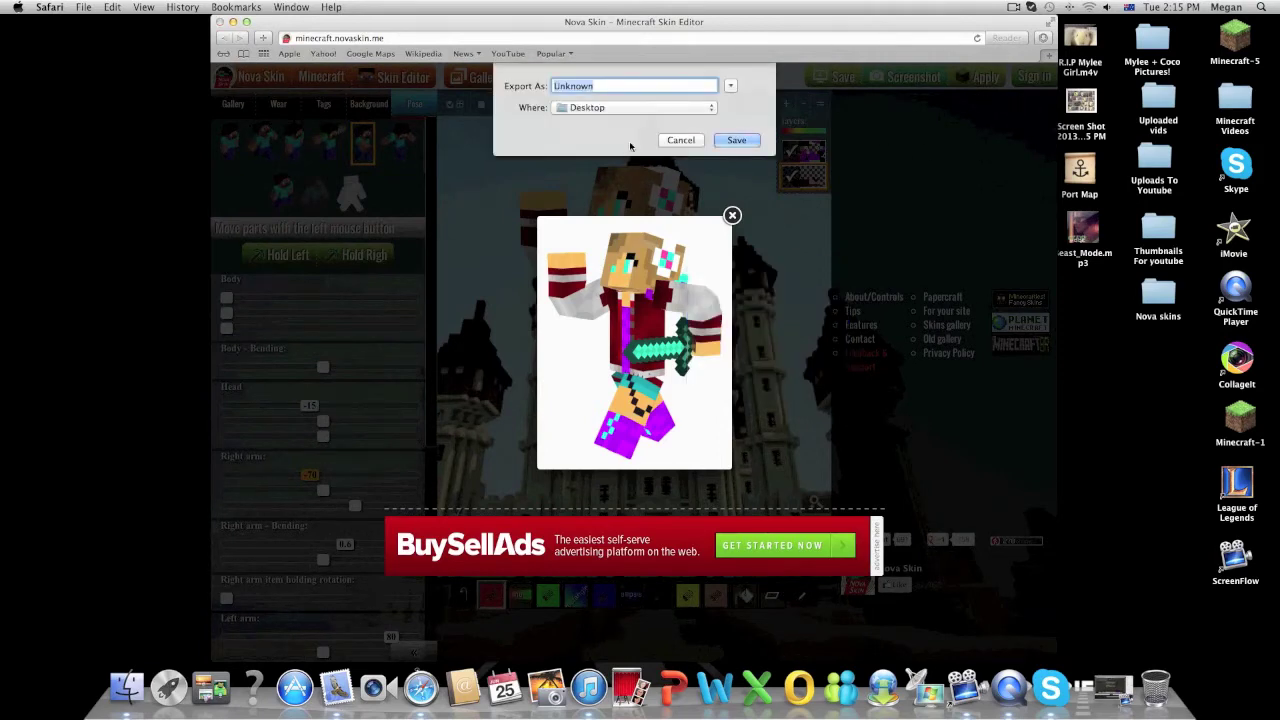
text(me)
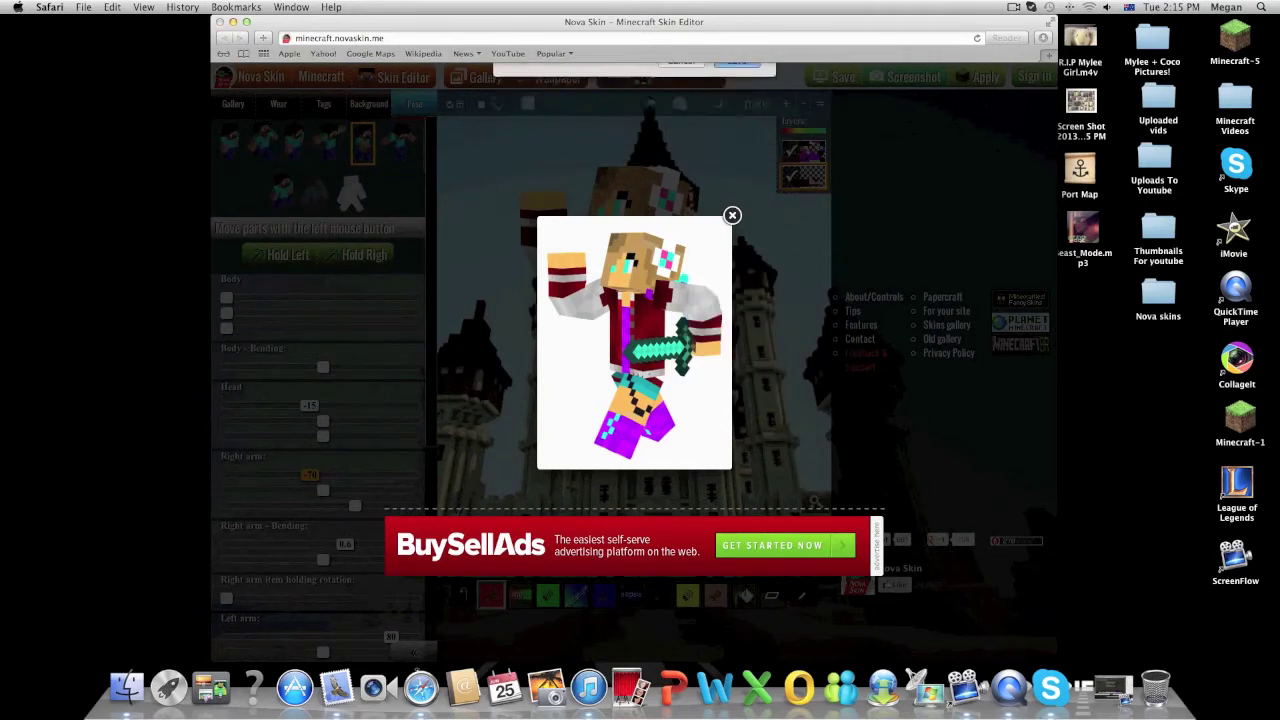
key(Return)
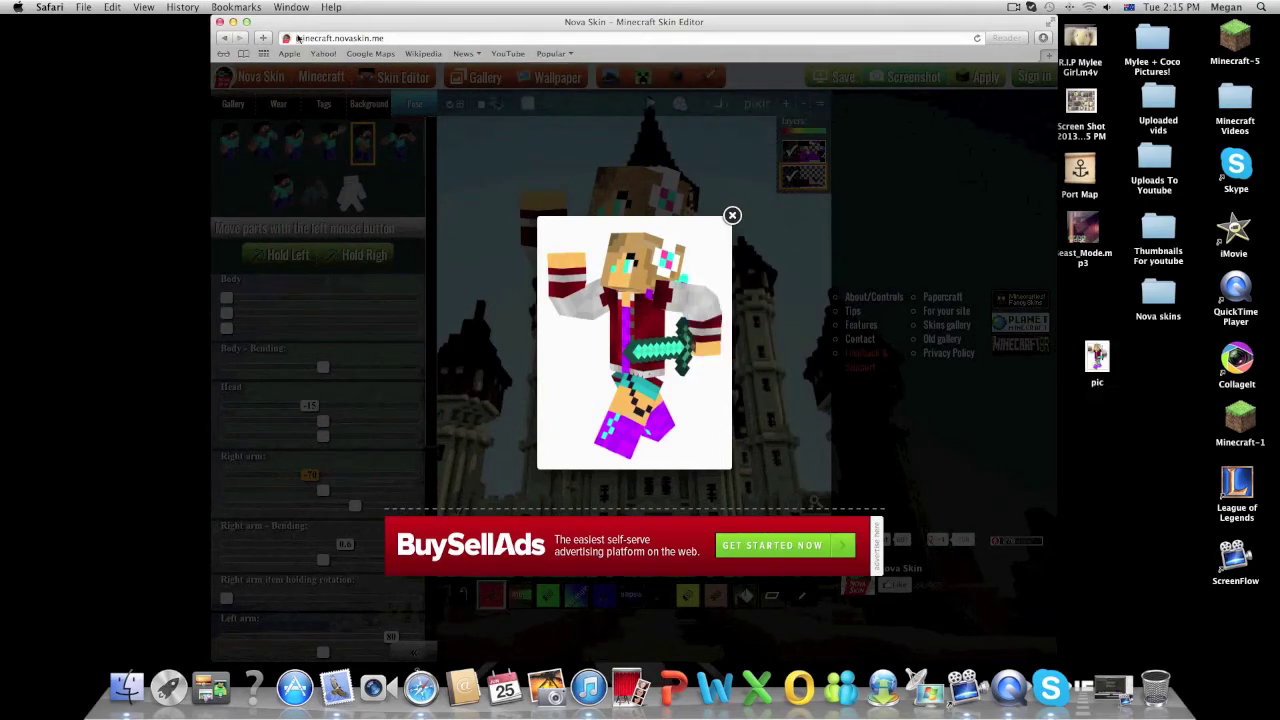
click(232, 21)
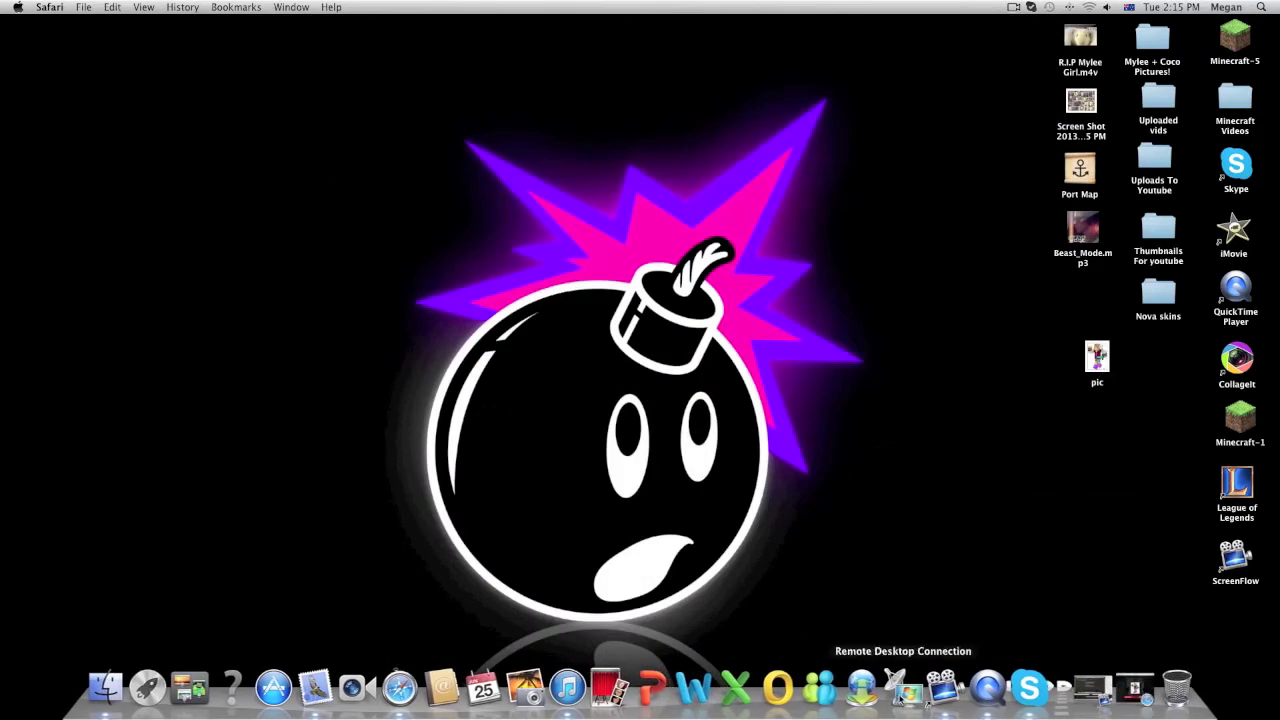
Make a short new ScreenFlow recording from the Dock icon and stop it.
right_click(942, 700)
click(977, 578)
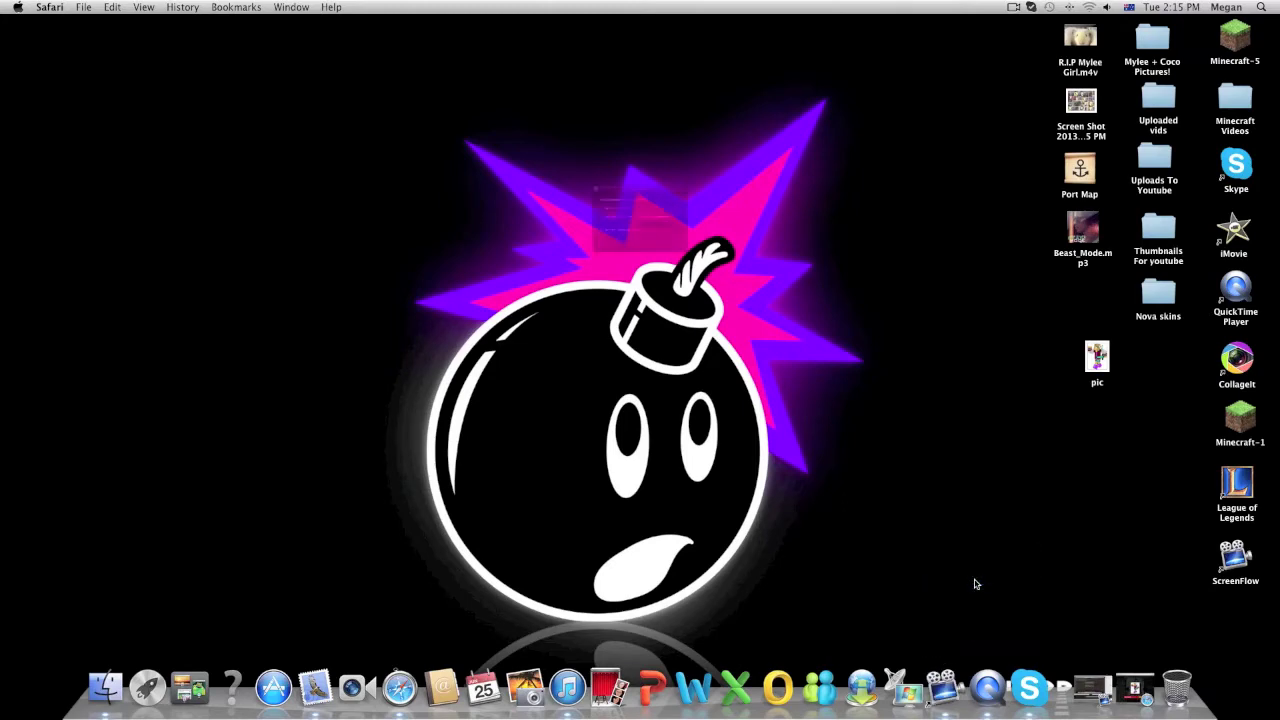
click(645, 276)
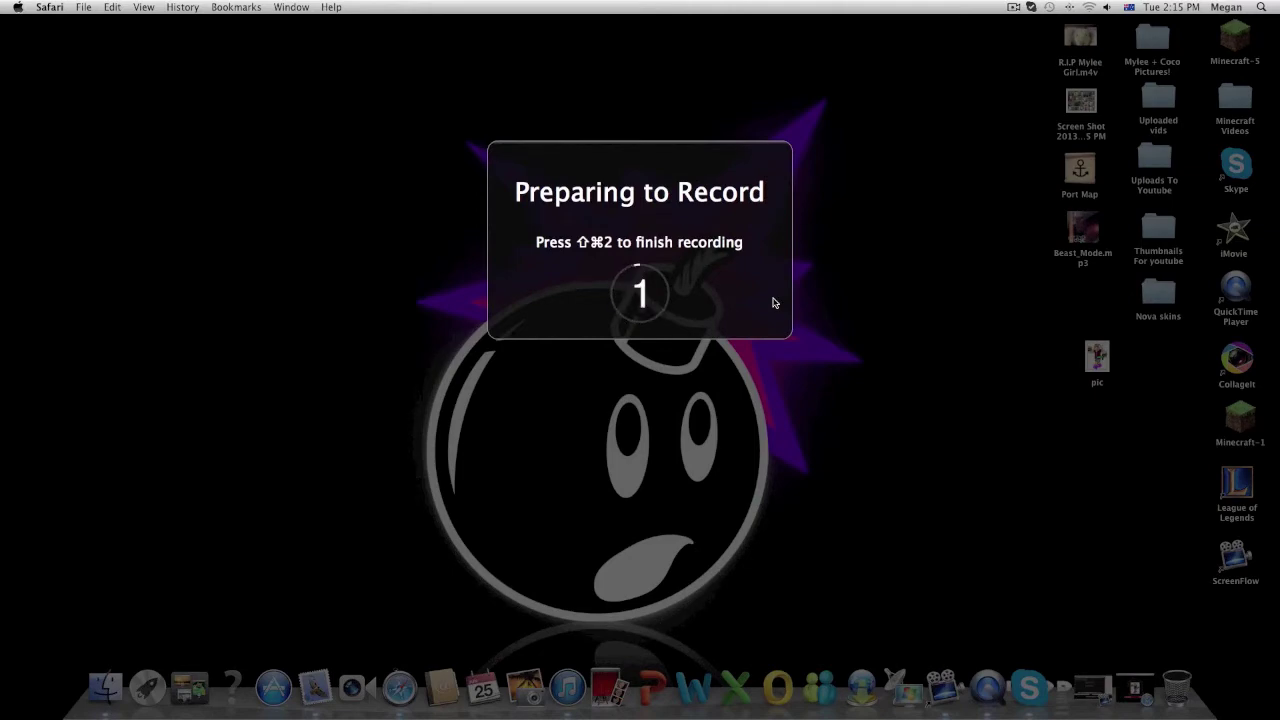
click(1014, 10)
click(1040, 32)
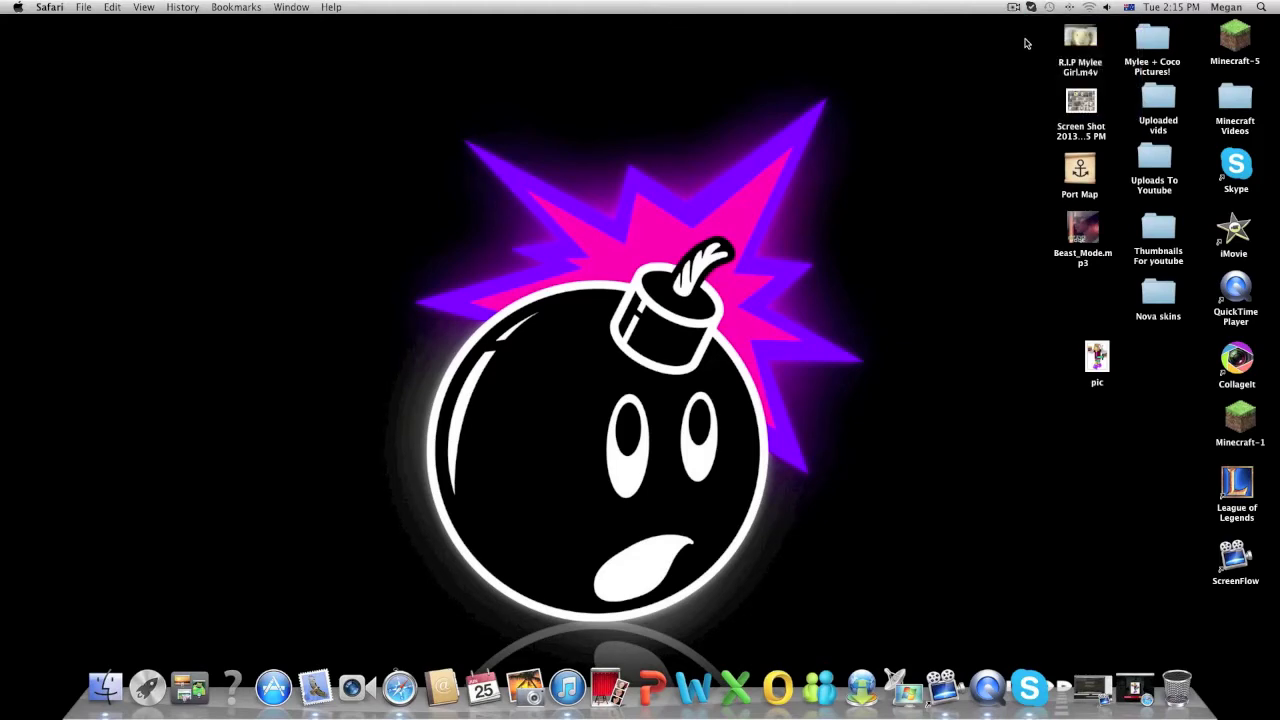
click(749, 275)
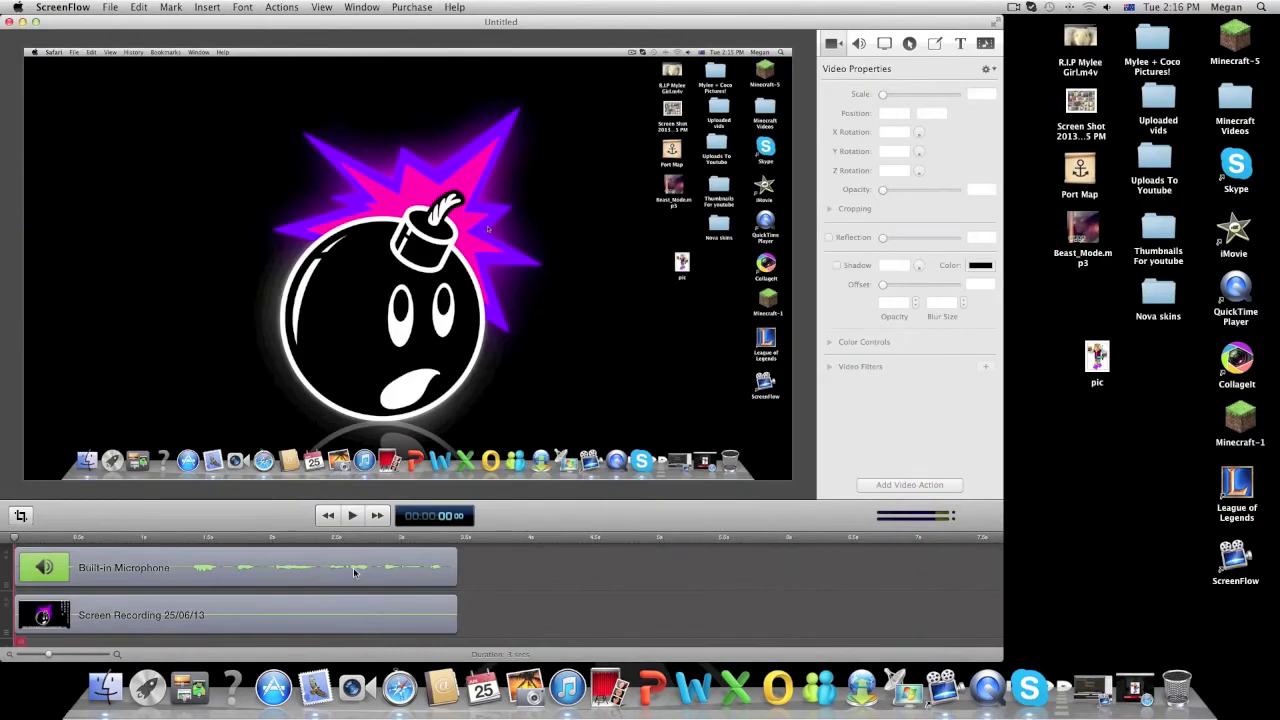
Delete the microphone and screen-recording clips from the timeline.
click(354, 572)
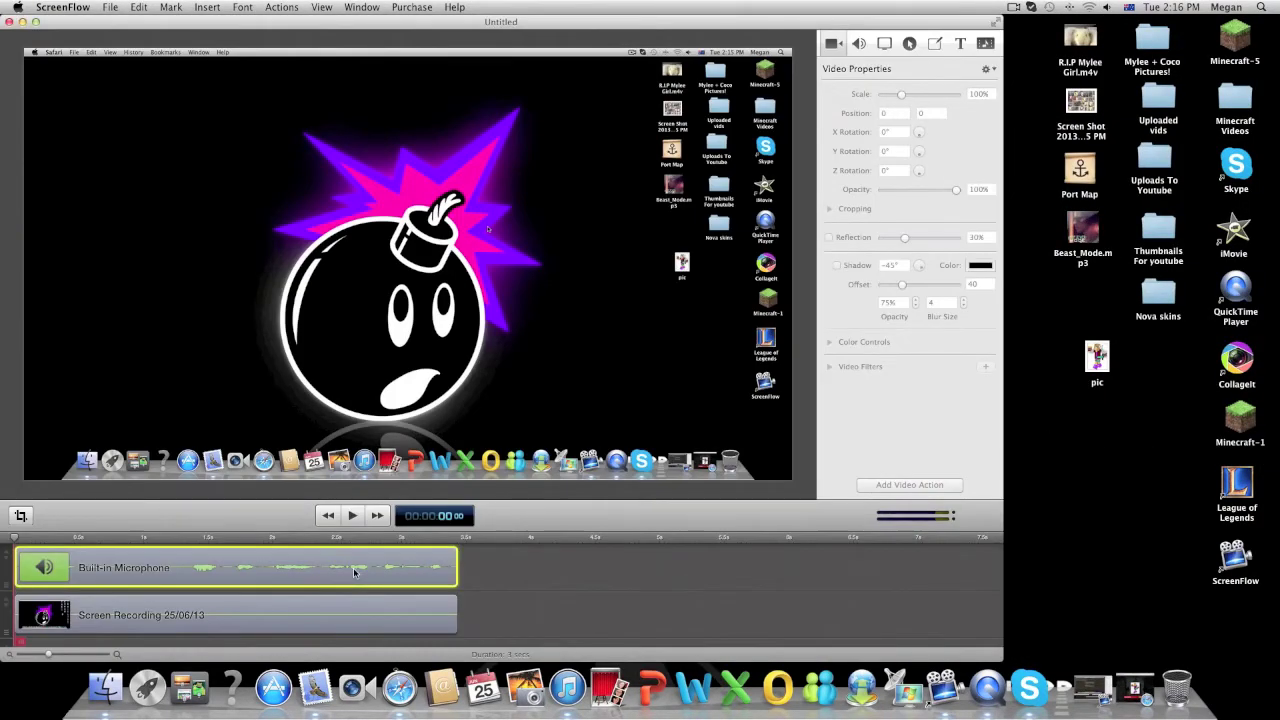
key(Delete)
click(352, 601)
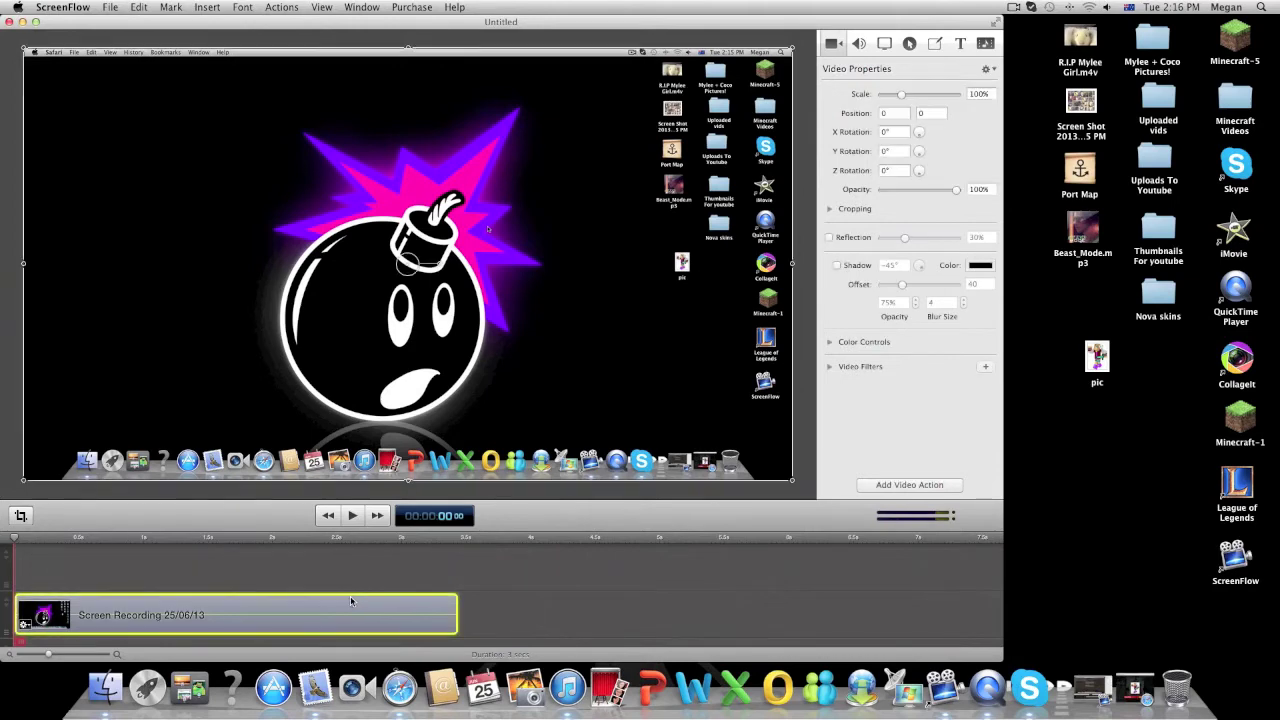
key(Delete)
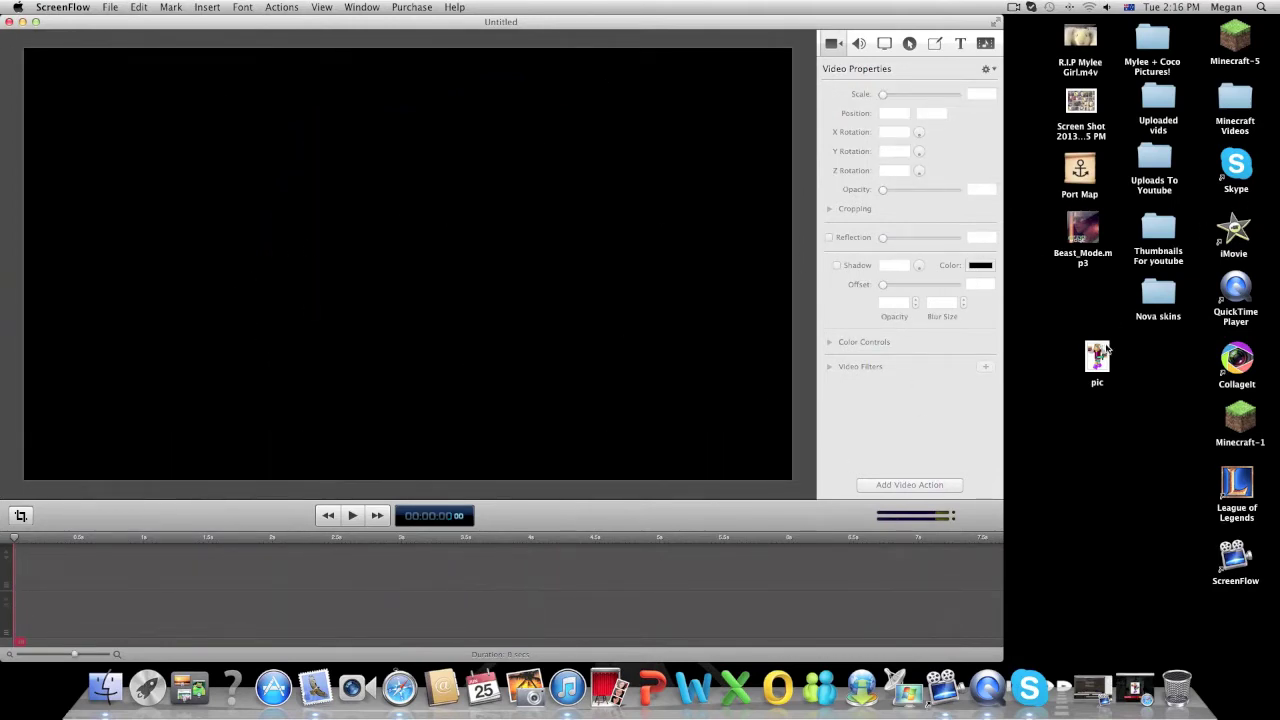
Open a new Safari window and search for 'hunger games minecraft'.
click(399, 688)
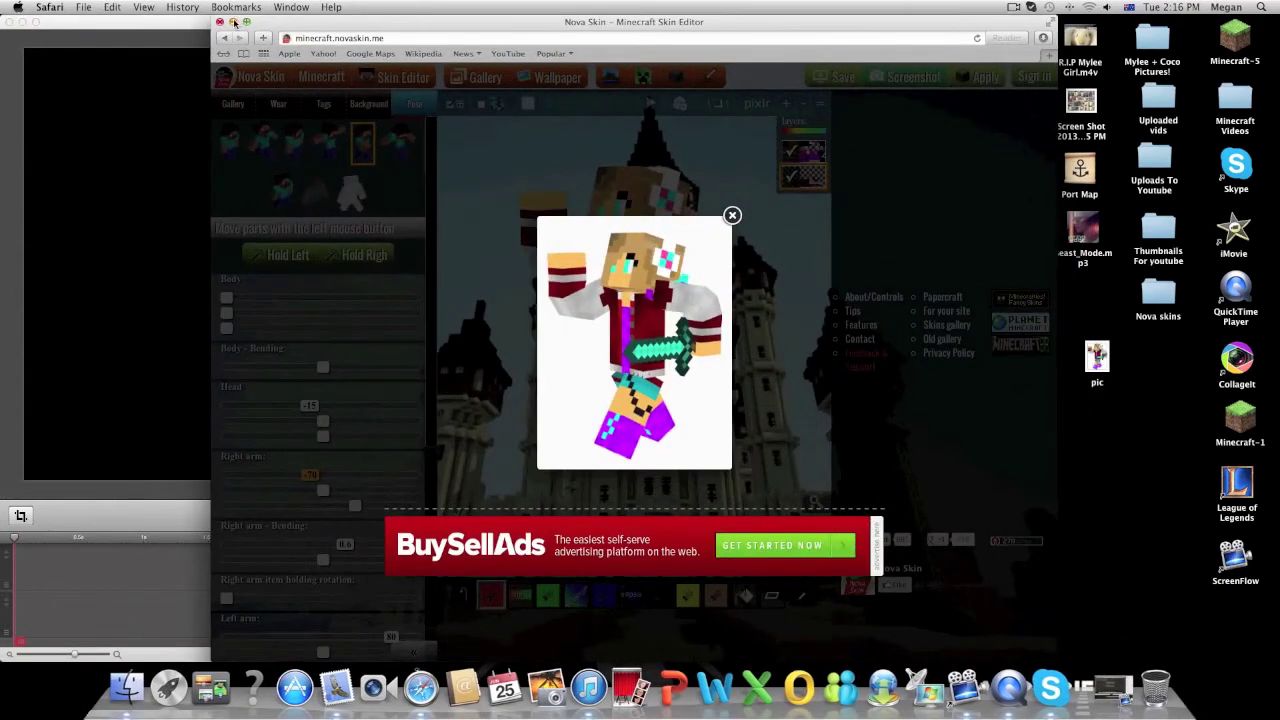
click(233, 22)
right_click(399, 688)
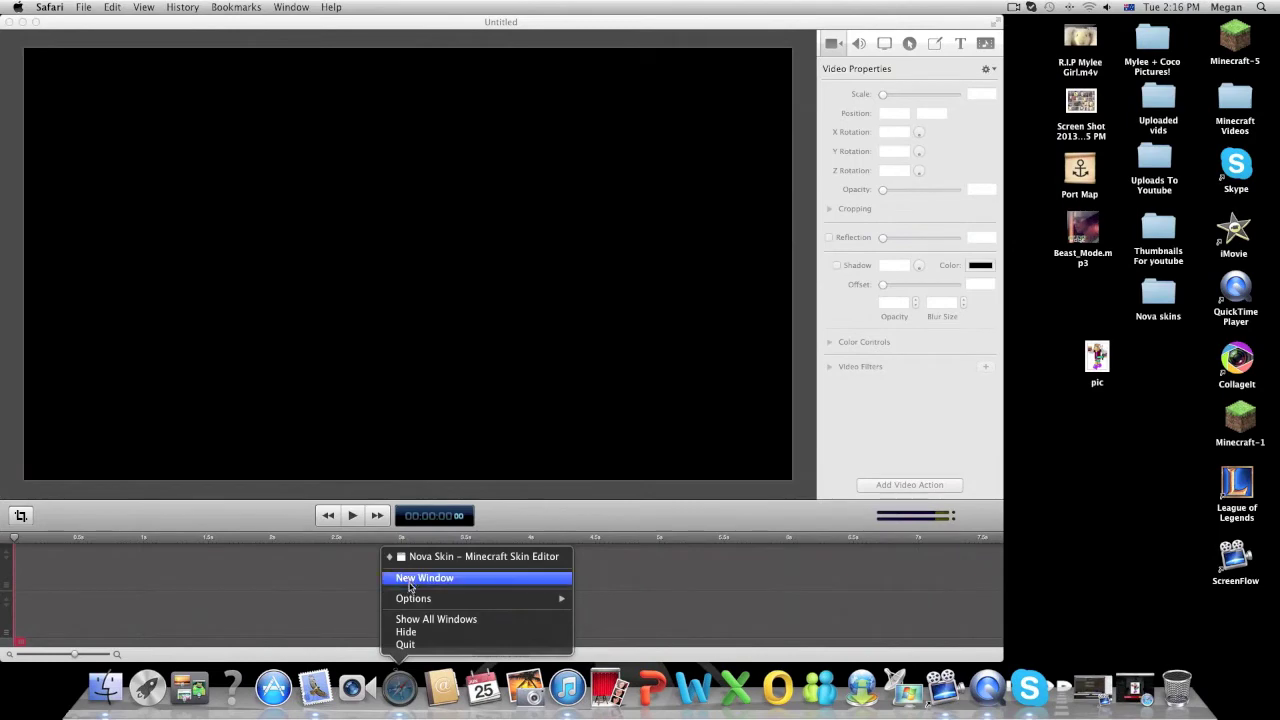
click(412, 579)
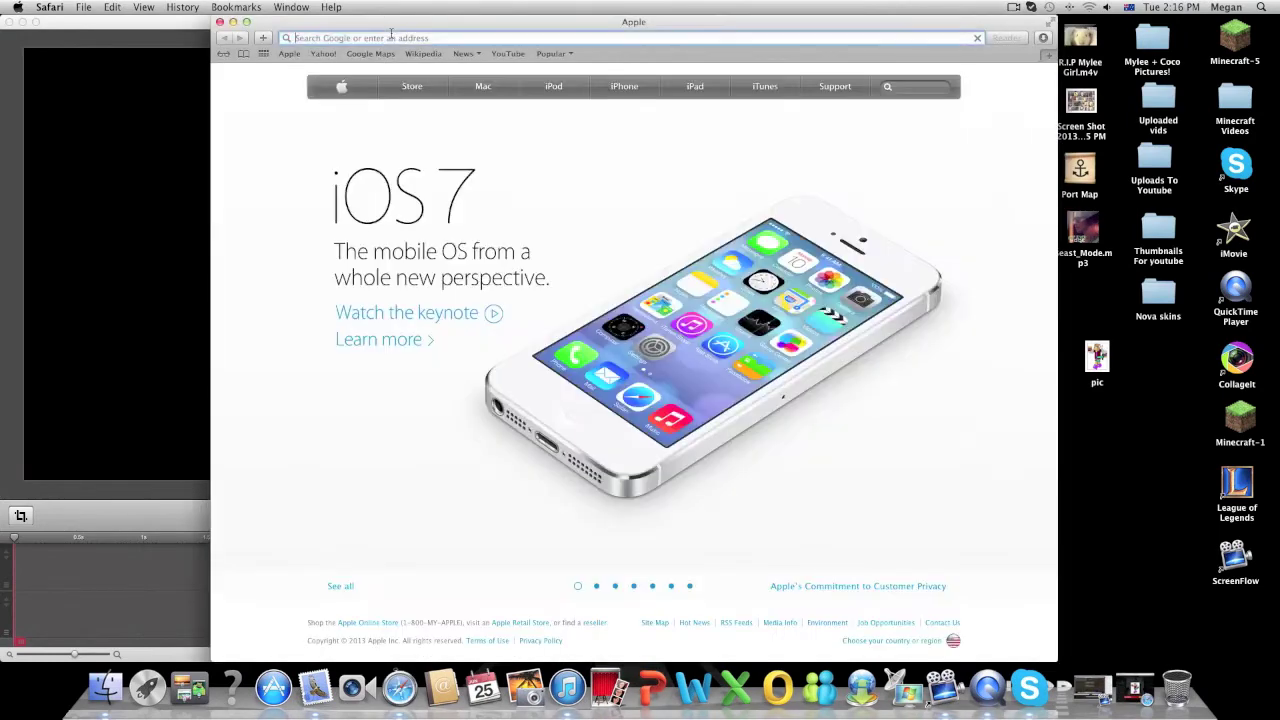
text(hu)
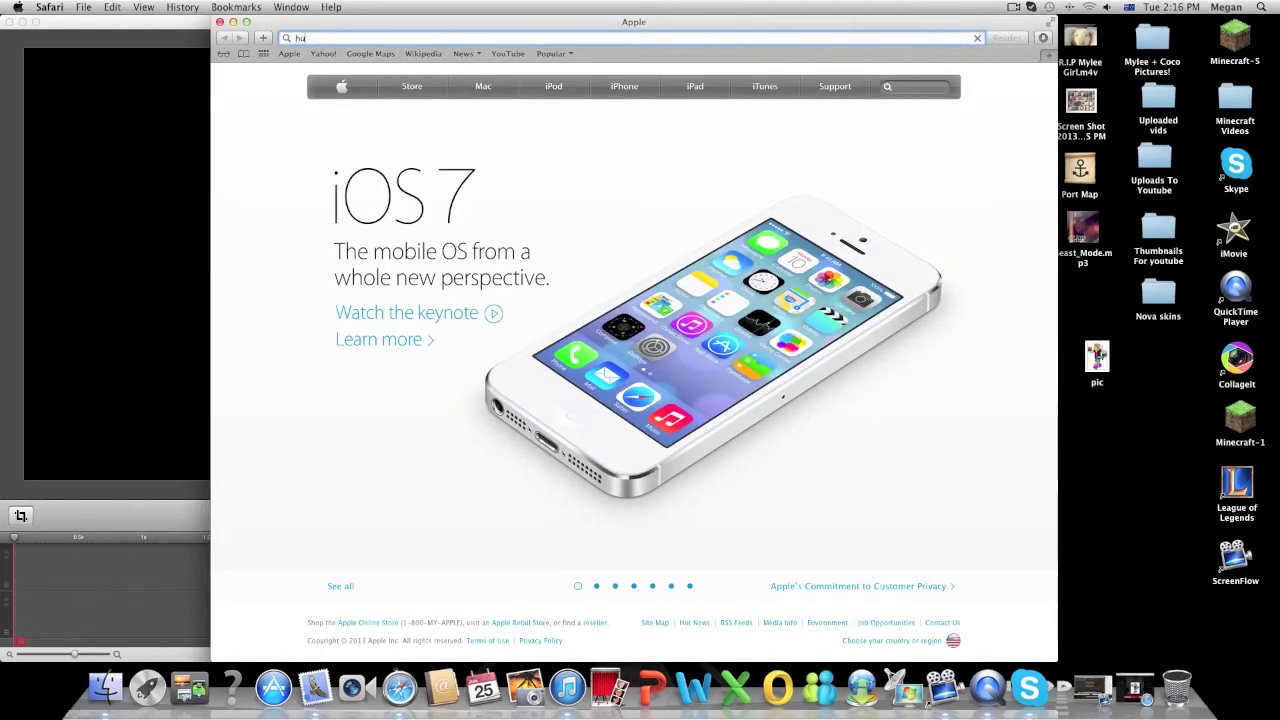
text(nger games mine)
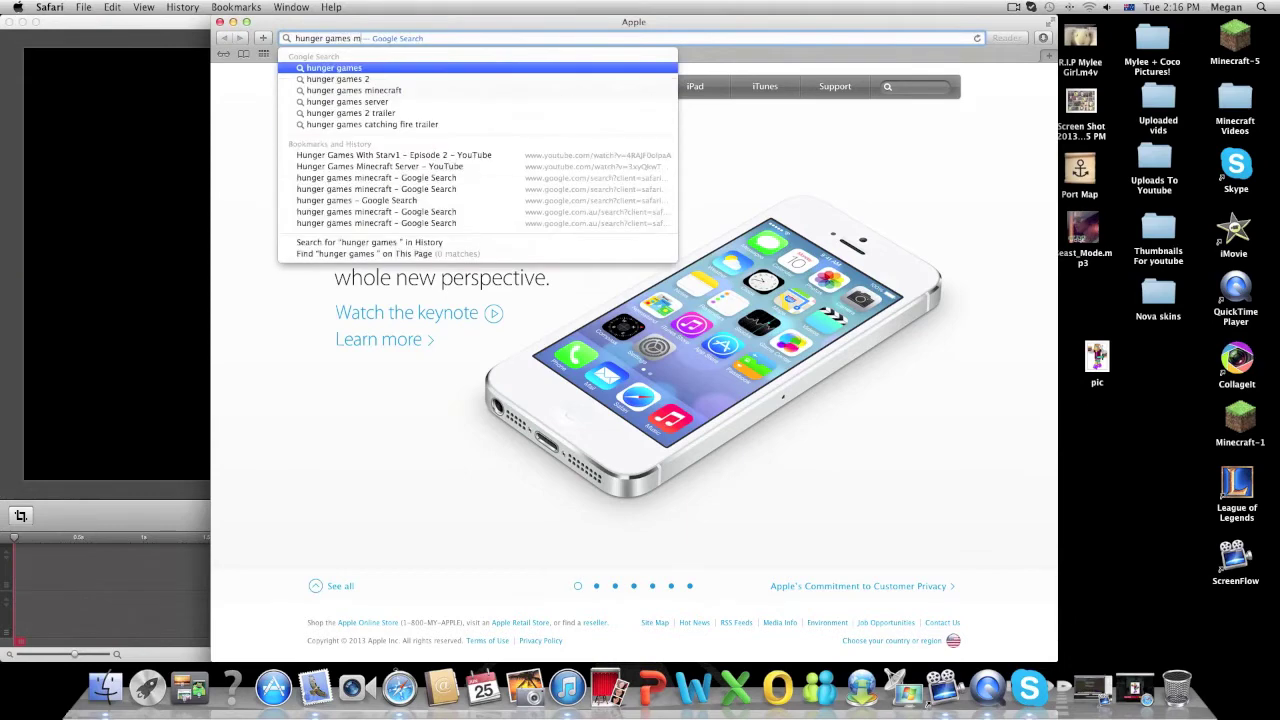
text(craft)
key(Return)
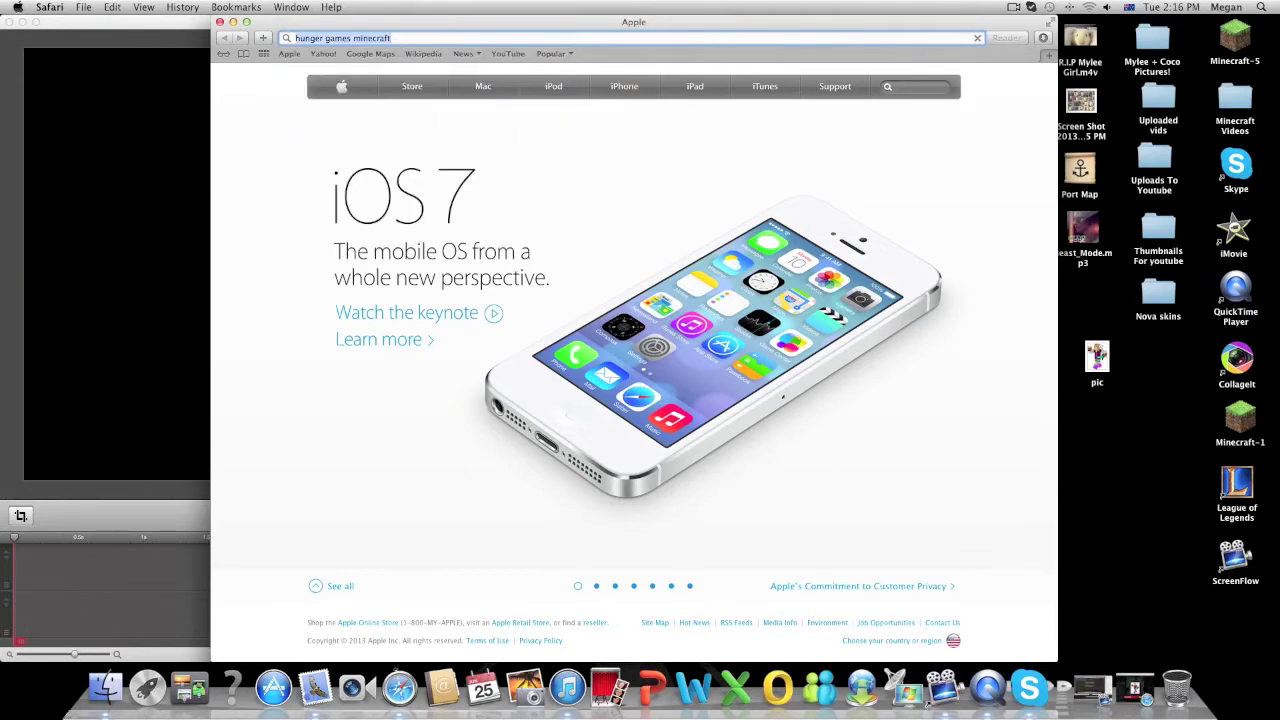
Switch to image results and enlarge the blue MINECRAFT HUNGER GAMES image.
click(313, 73)
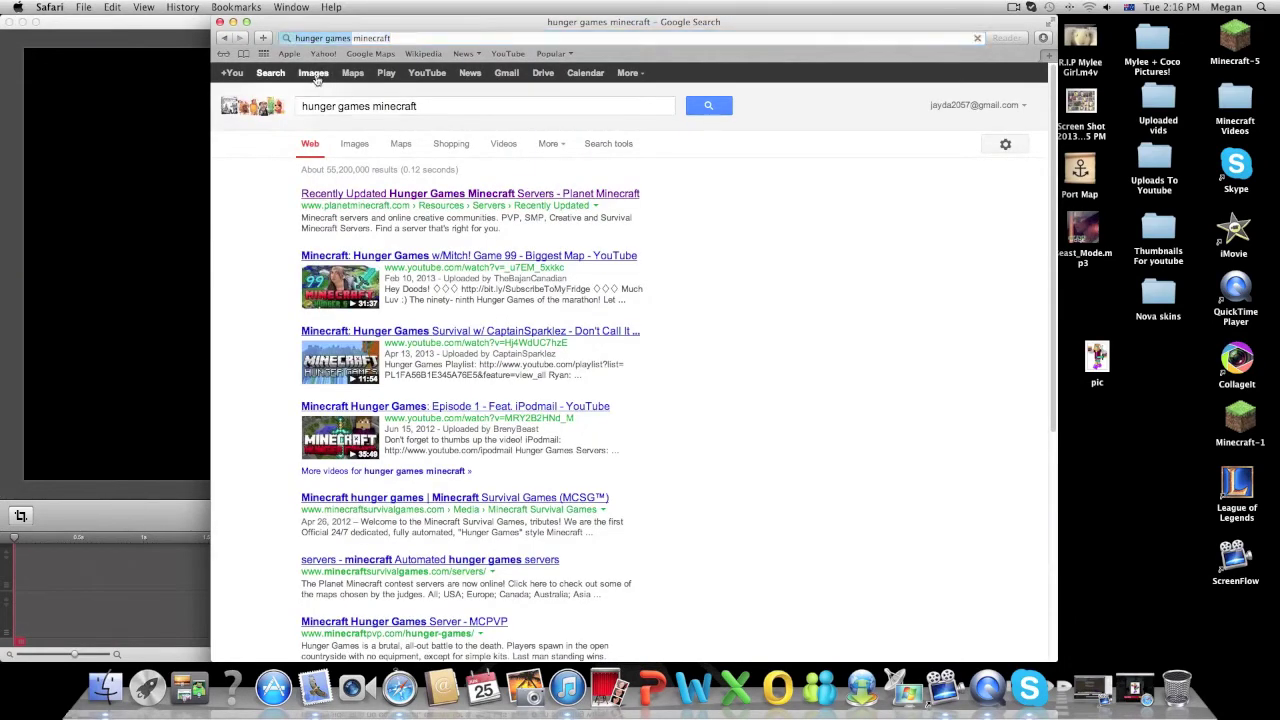
scroll(519, 359, down, 1)
scroll(519, 359, down, 2)
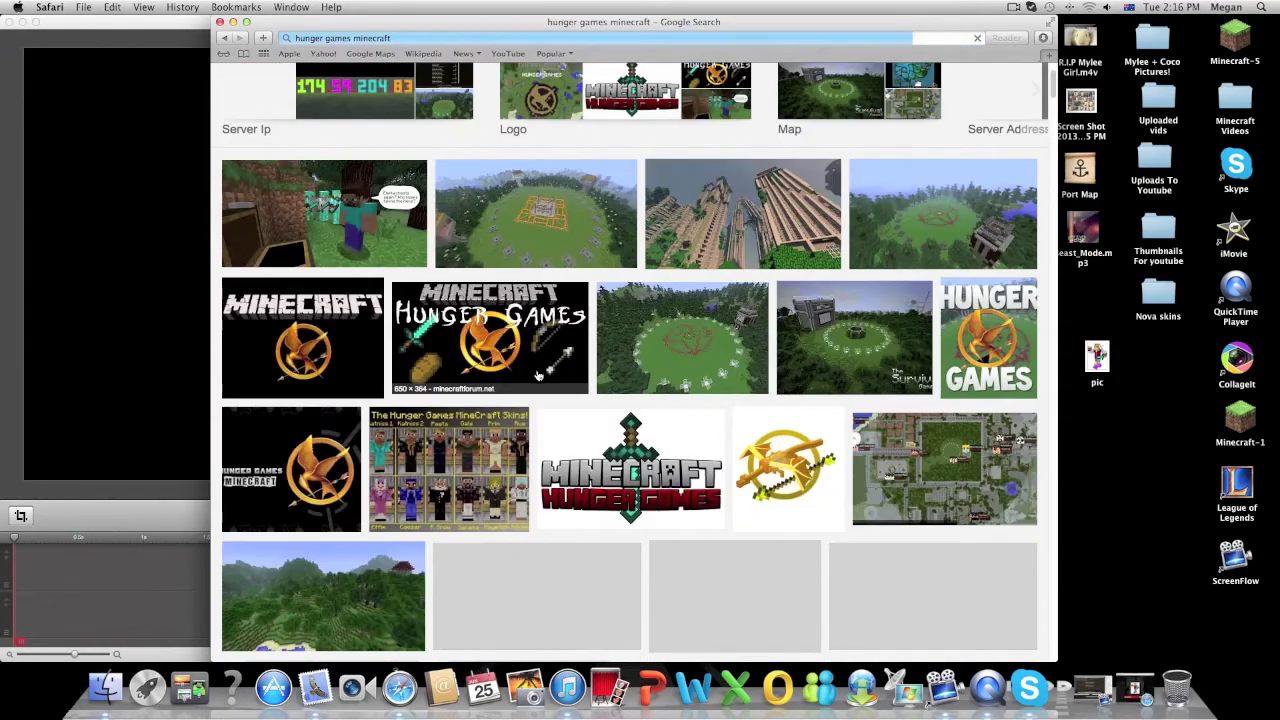
scroll(519, 365, down, 3)
scroll(519, 375, down, 2)
scroll(519, 381, down, 2)
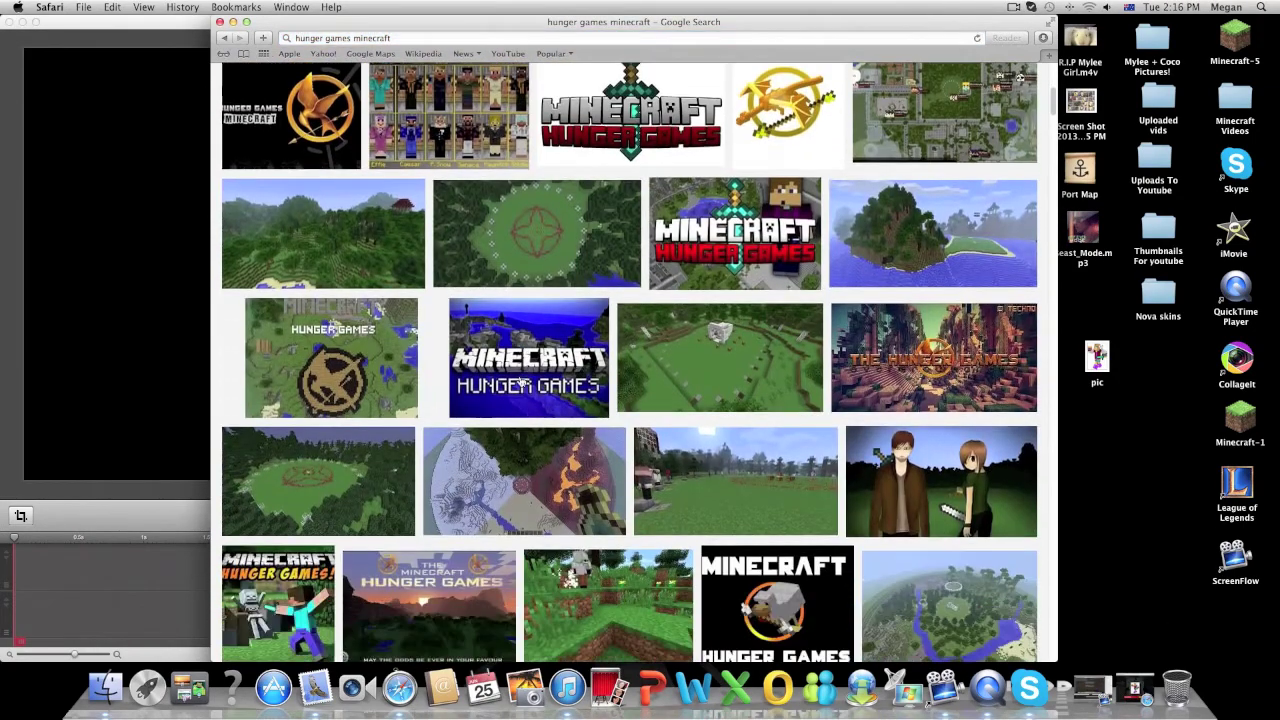
scroll(519, 381, down, 4)
click(533, 197)
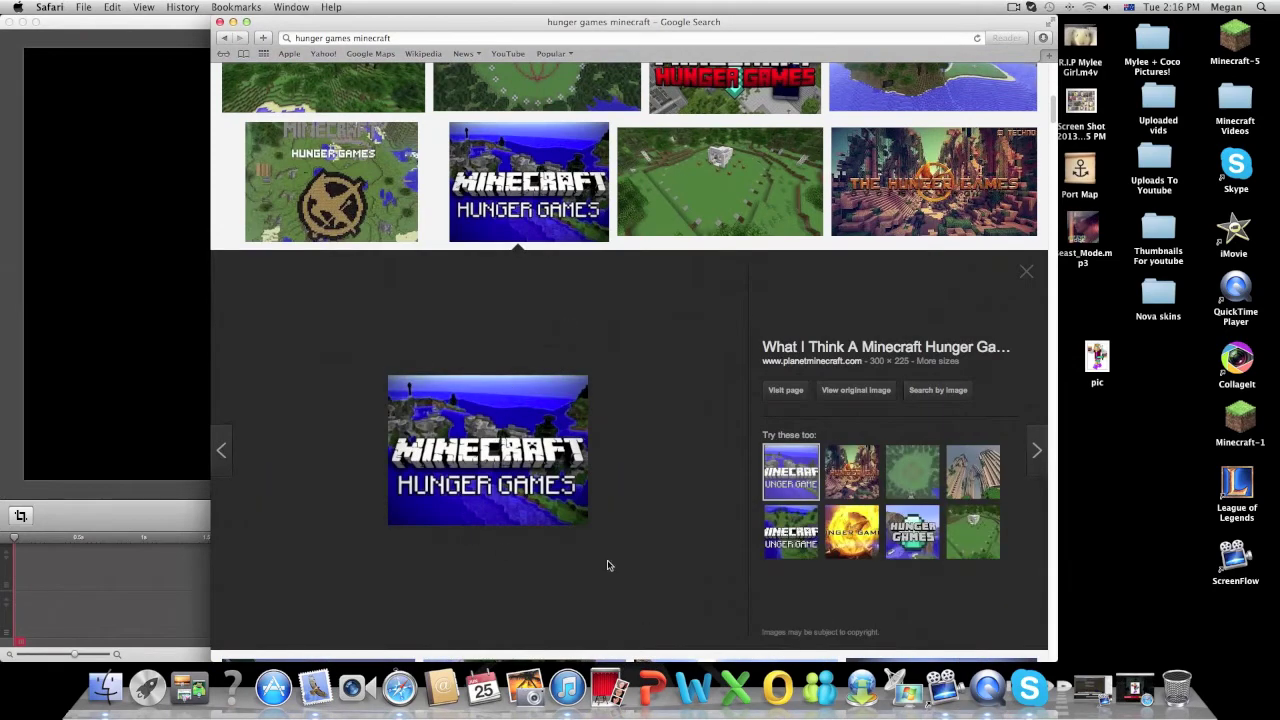
Save the image to the desktop as 'hunger games' and close the search window.
right_click(485, 414)
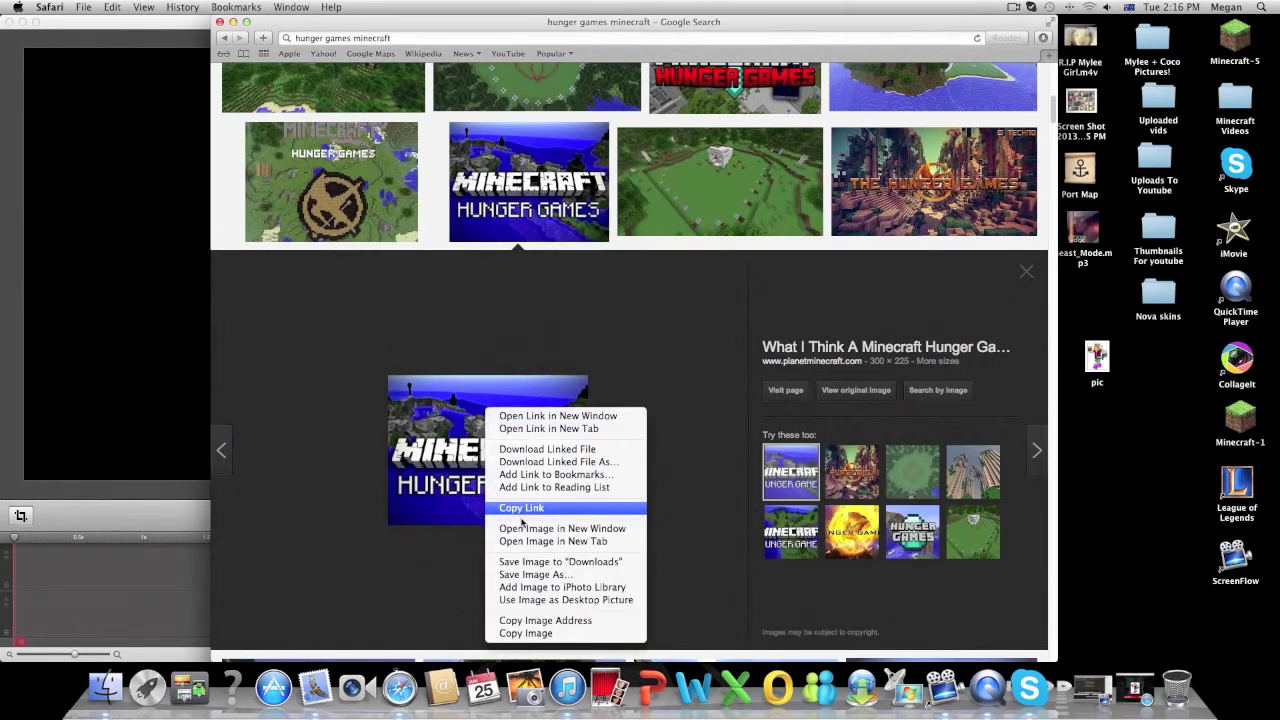
click(537, 576)
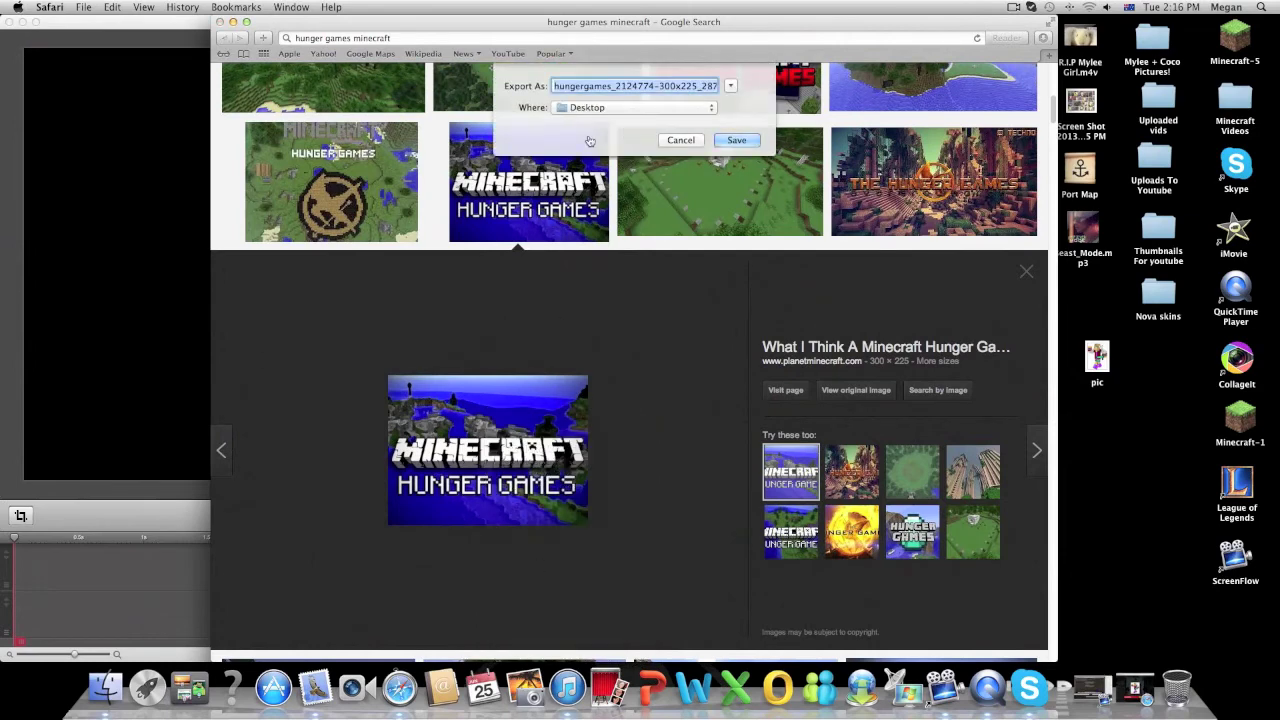
key(BackSpace)
text(hunger)
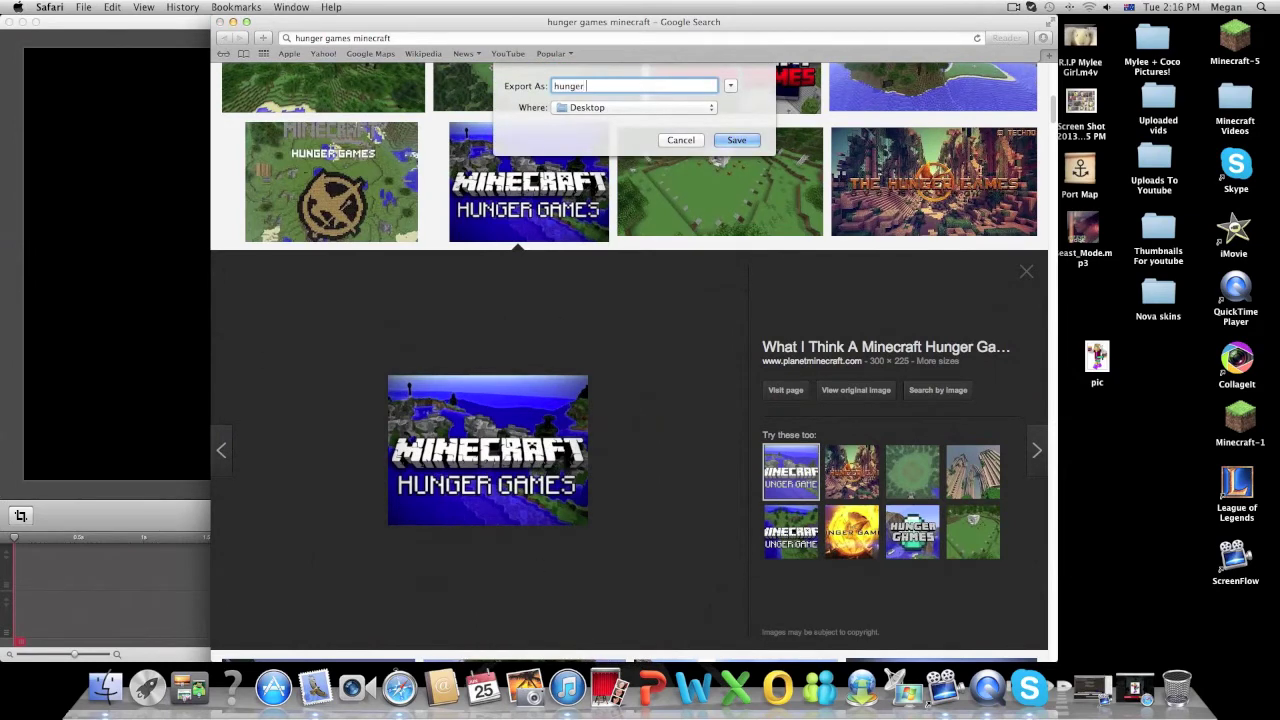
text( games)
key(Return)
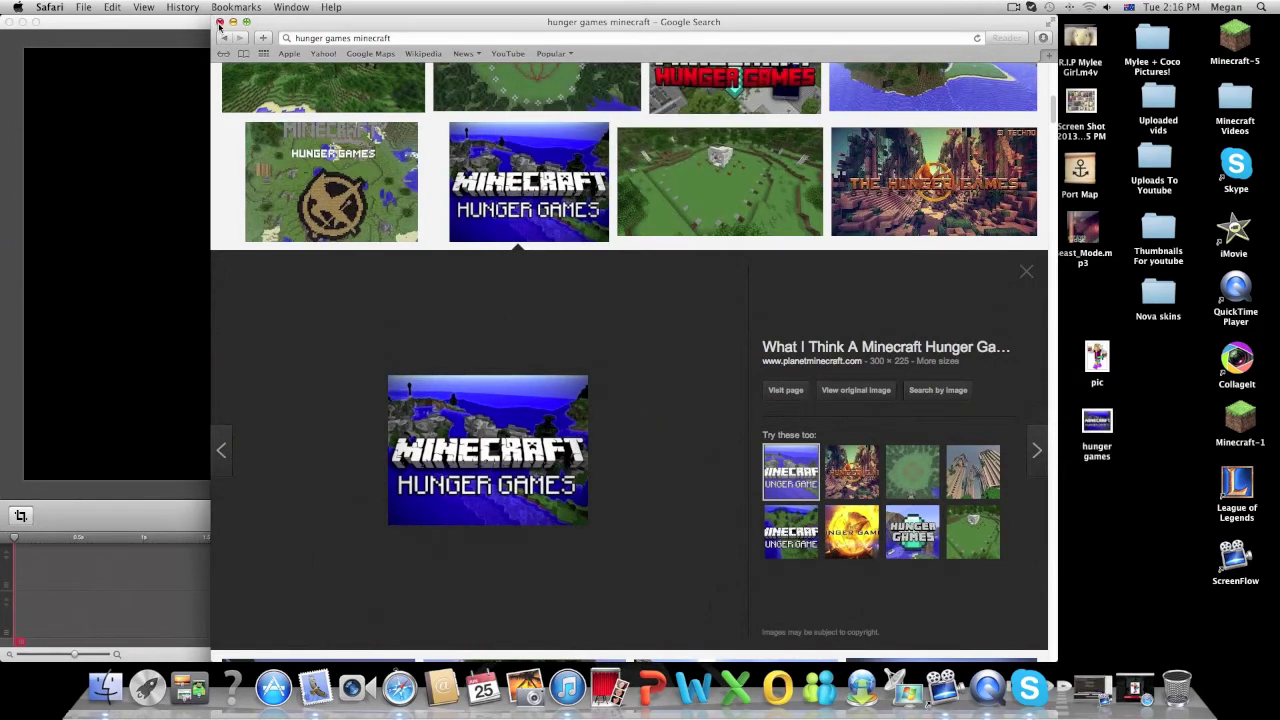
click(219, 21)
drag(830, 24, 835, 24)
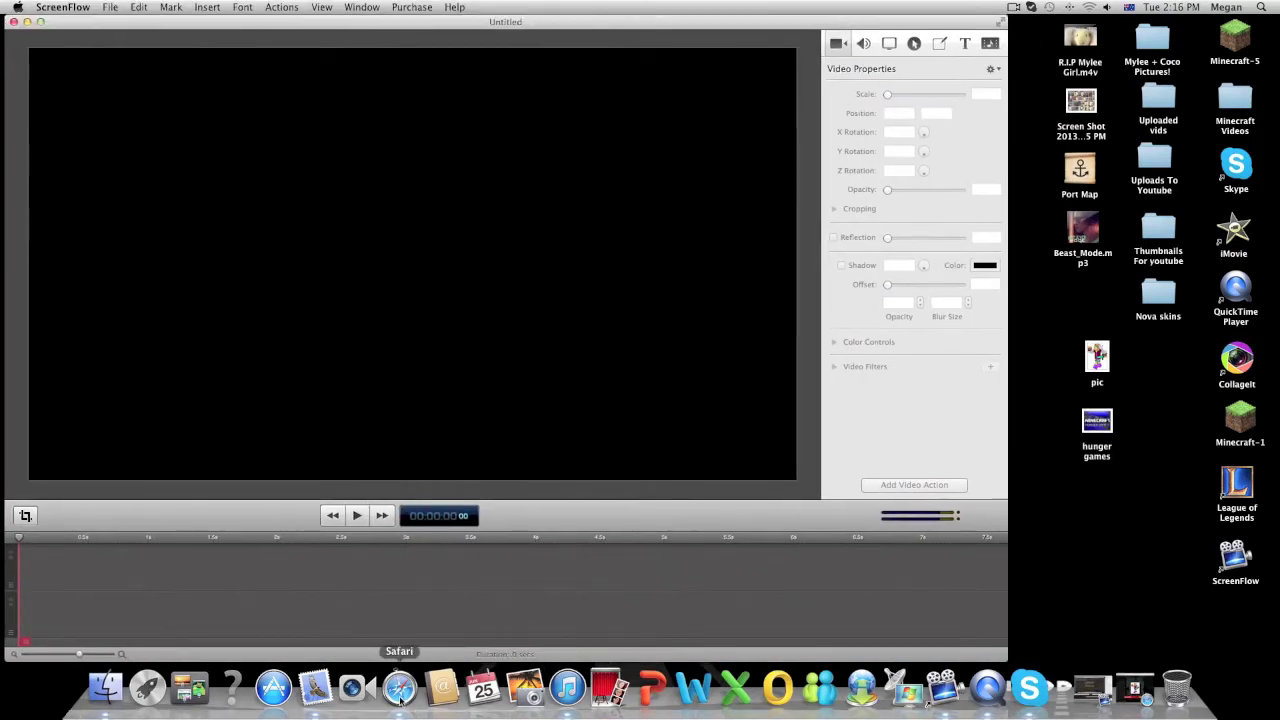
Load the starv1 gallery skin and turn the model to a side view.
click(1131, 705)
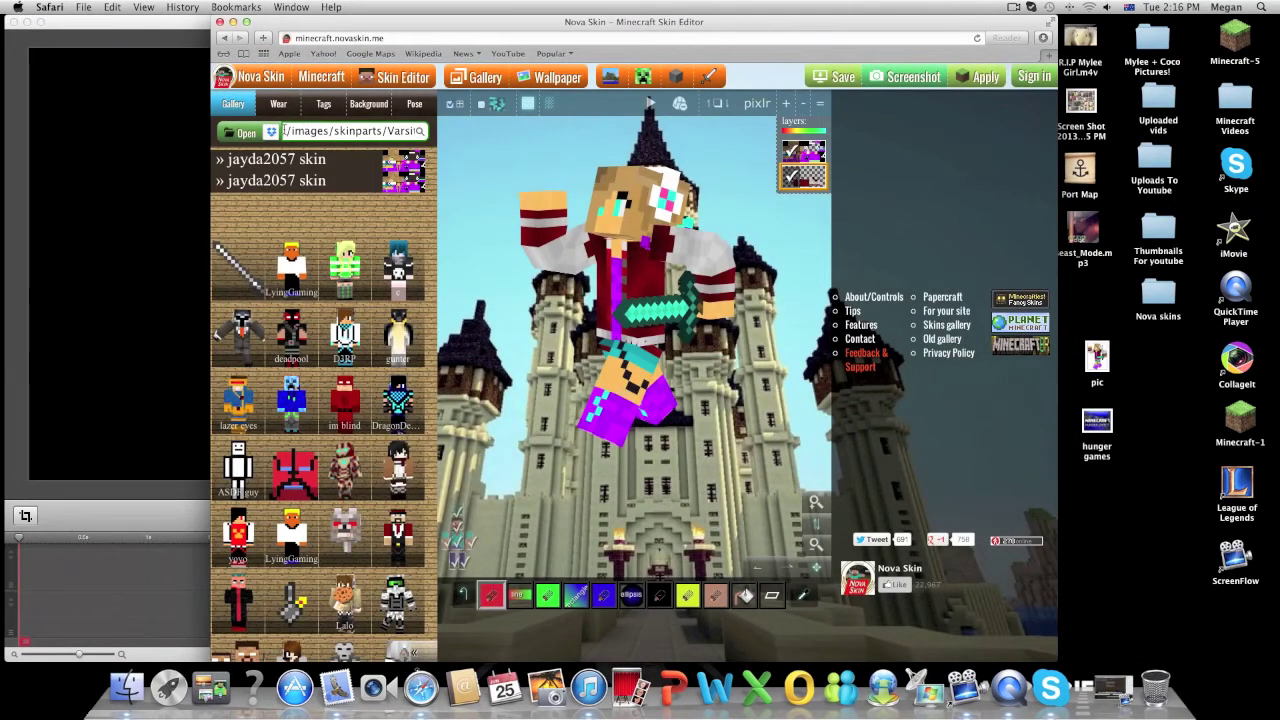
key(BackSpace)
key(BackSpace)
key(BackSpace)
text(st)
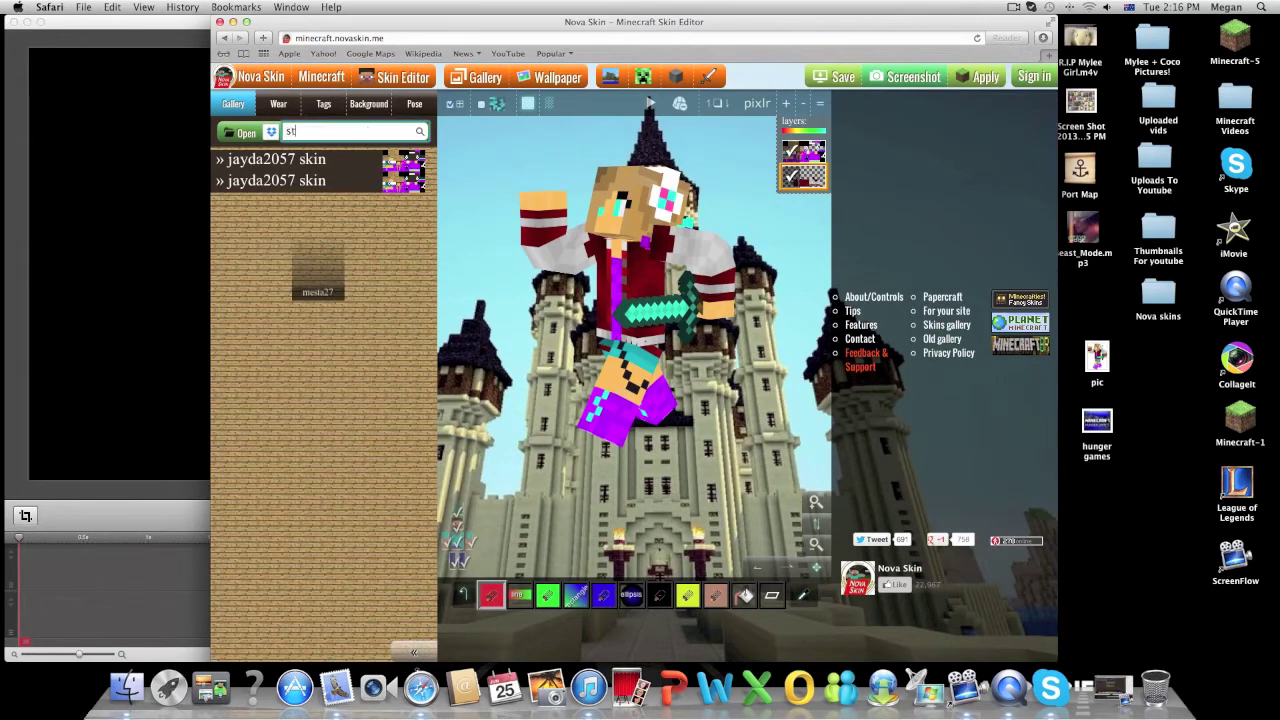
text(arv1)
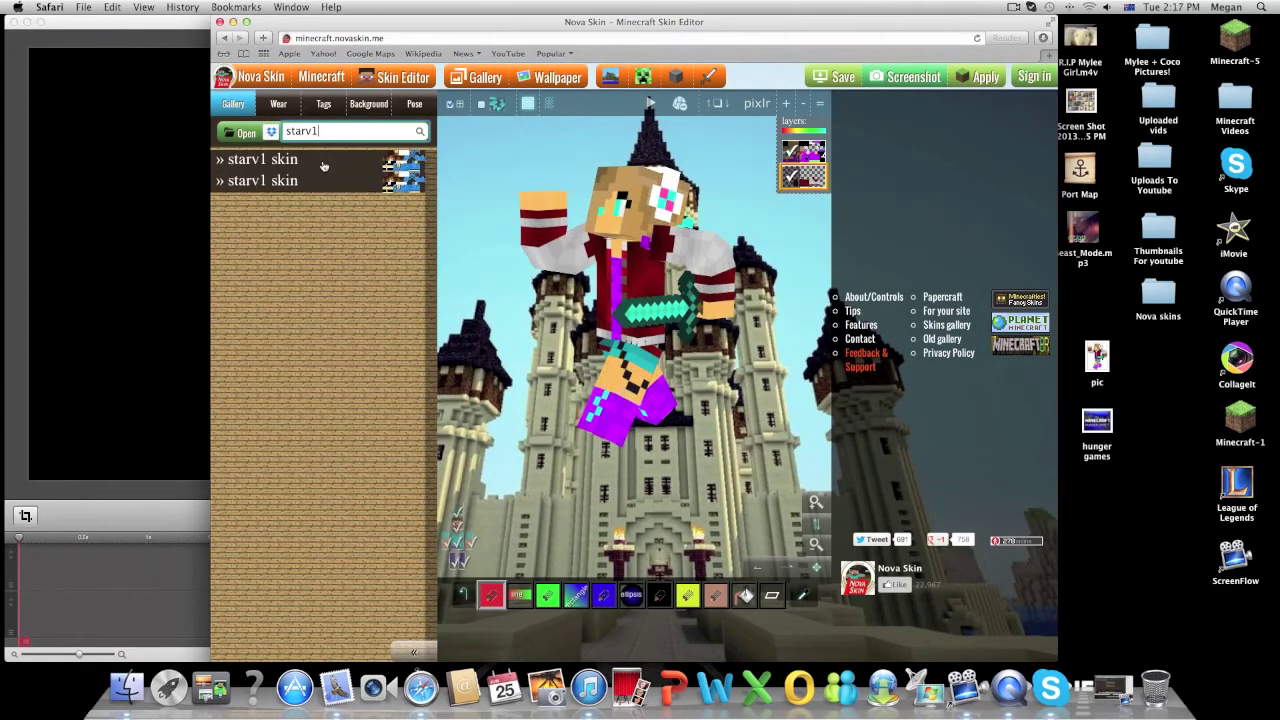
click(323, 166)
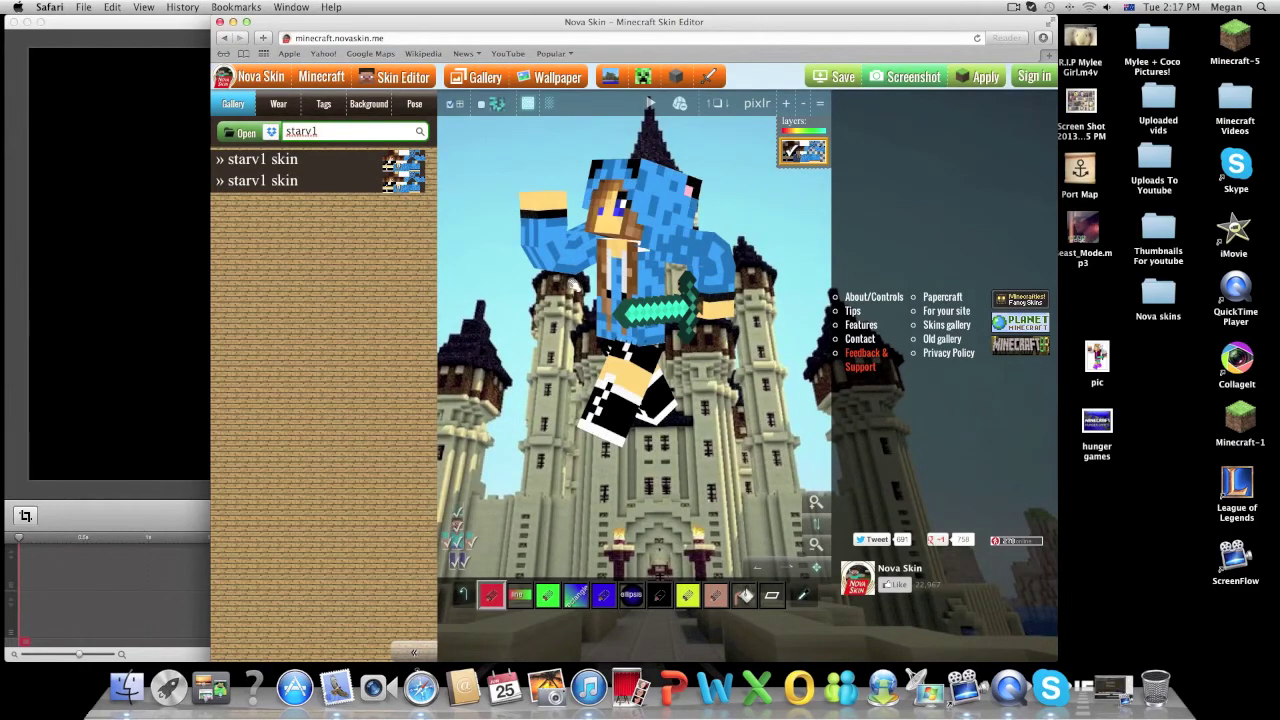
mouse_move(554, 308)
mouse_down()
mouse_move(673, 331)
mouse_move(695, 320)
mouse_up()
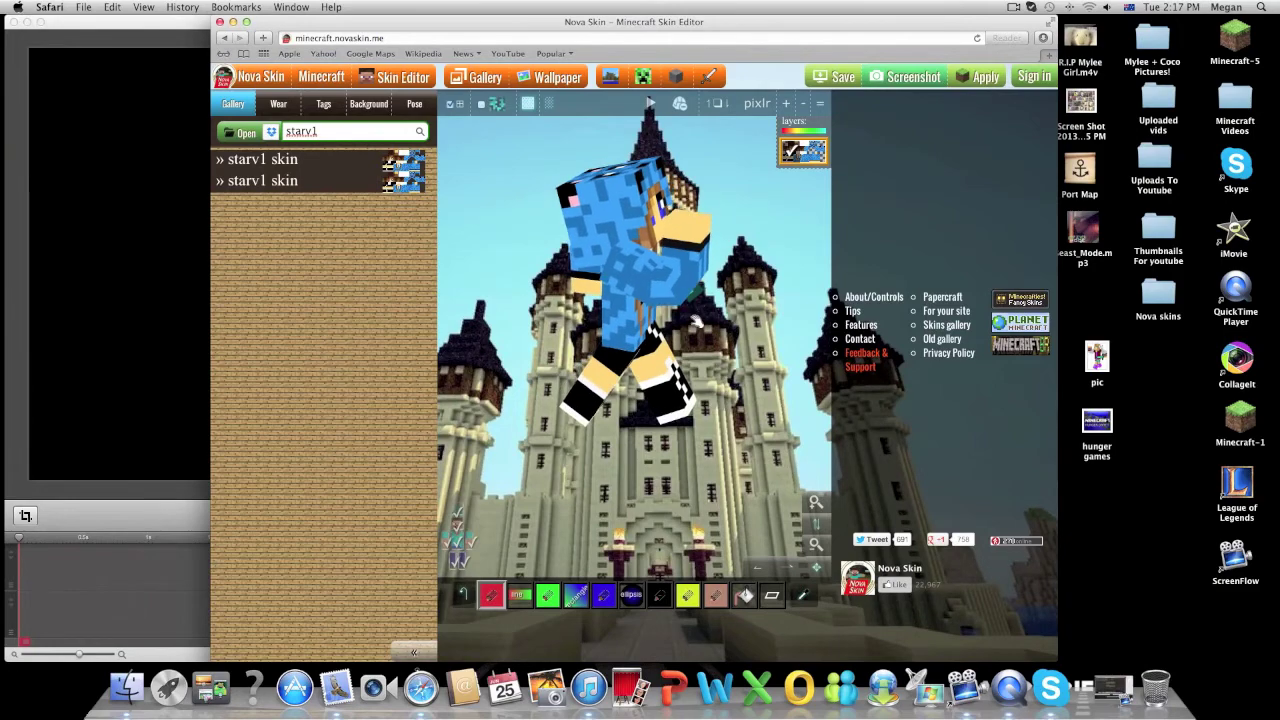
Save the skin screenshot to the desktop as 'starv1' and close the browser.
click(908, 77)
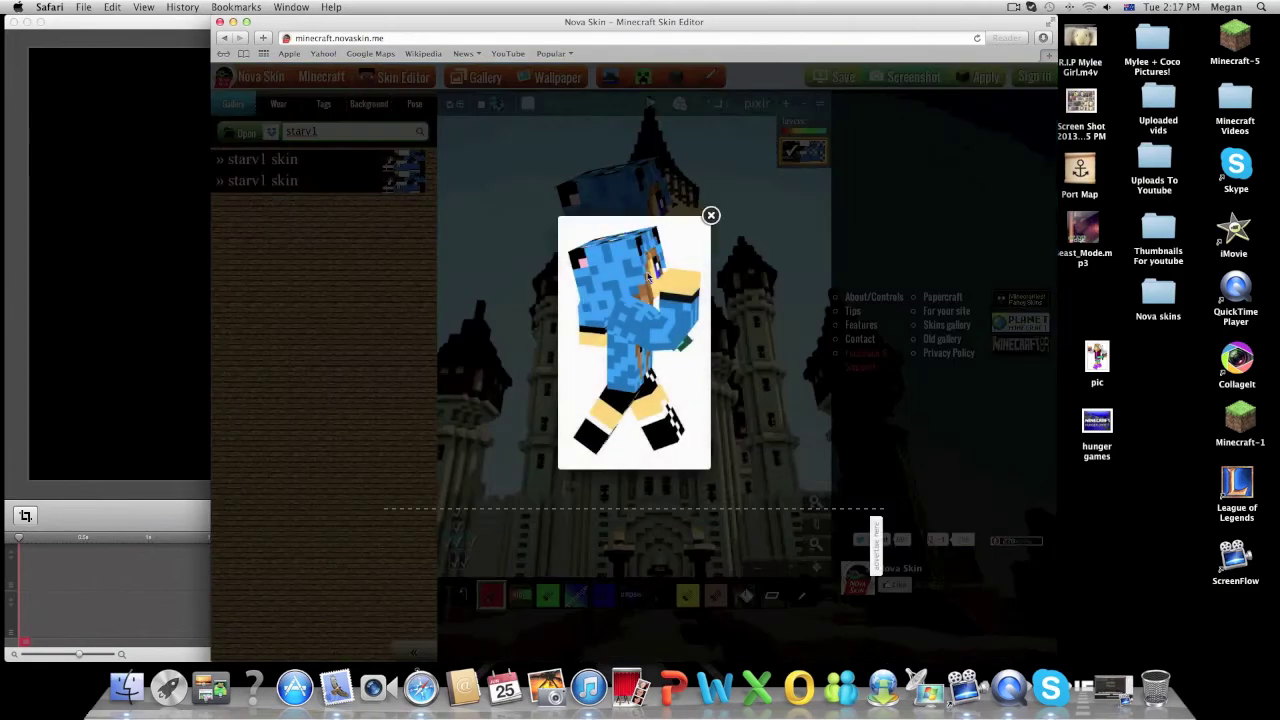
right_click(645, 286)
click(672, 340)
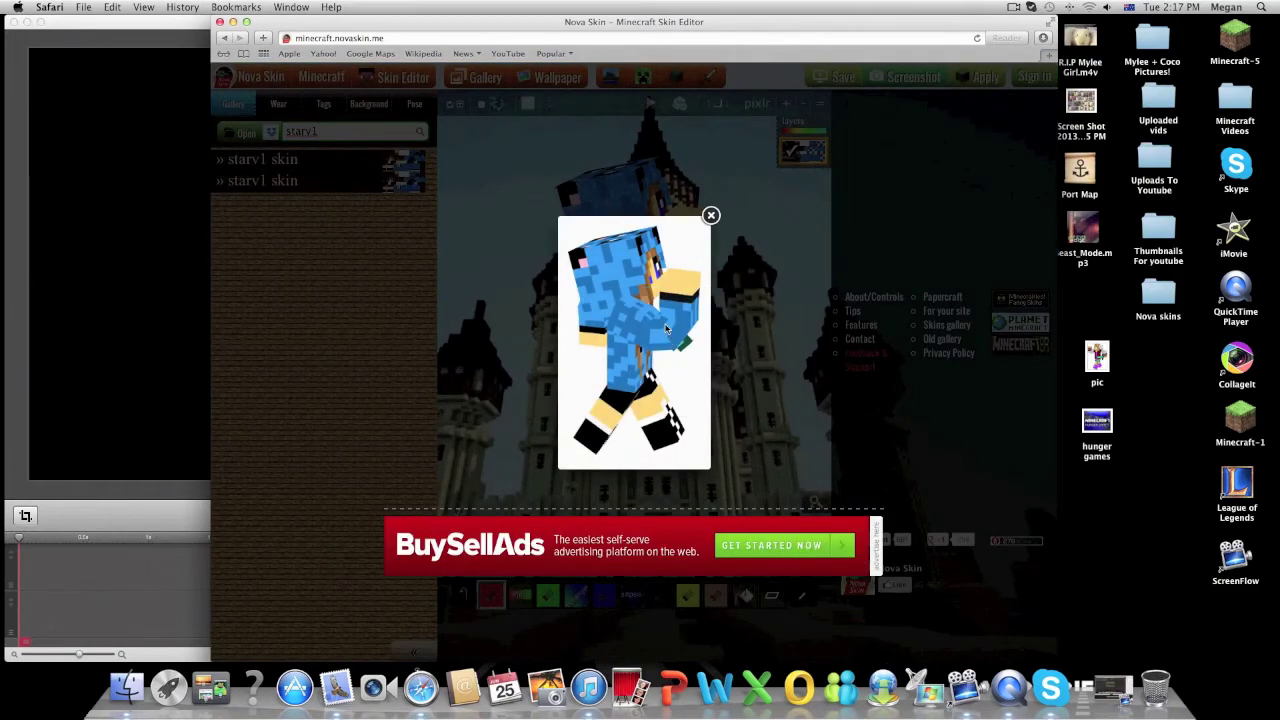
text(starv1)
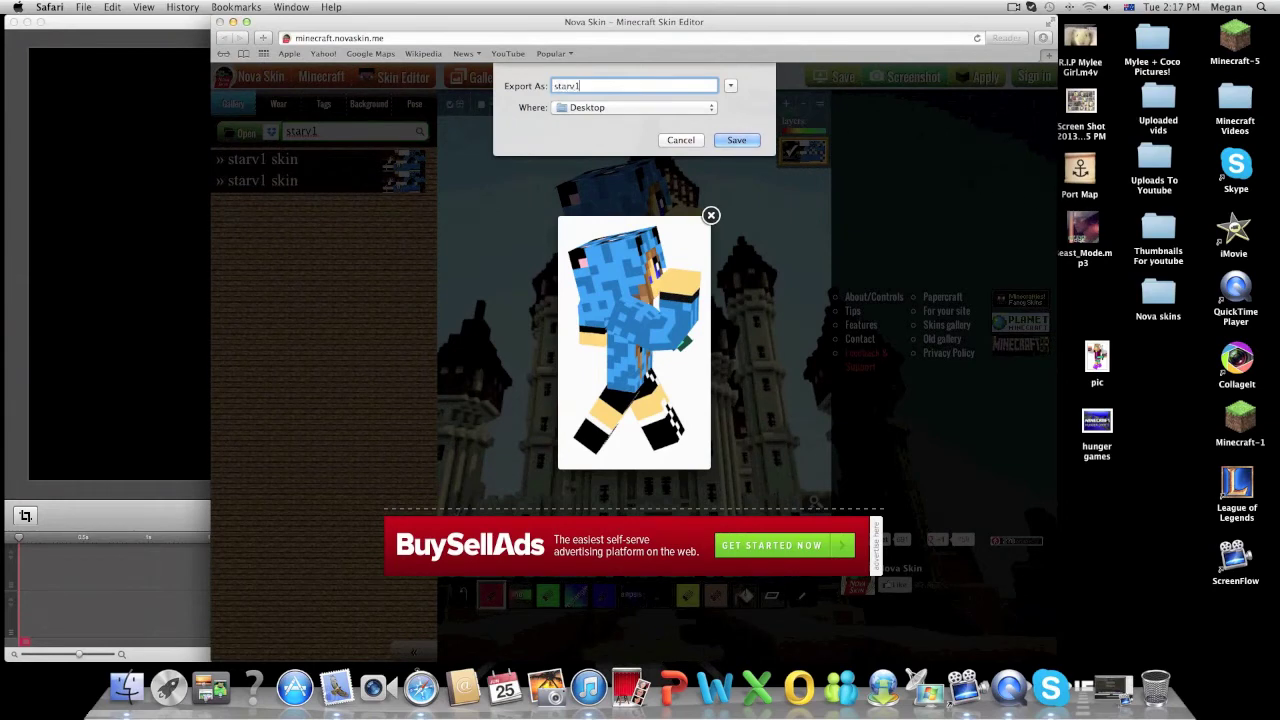
key(Return)
click(220, 21)
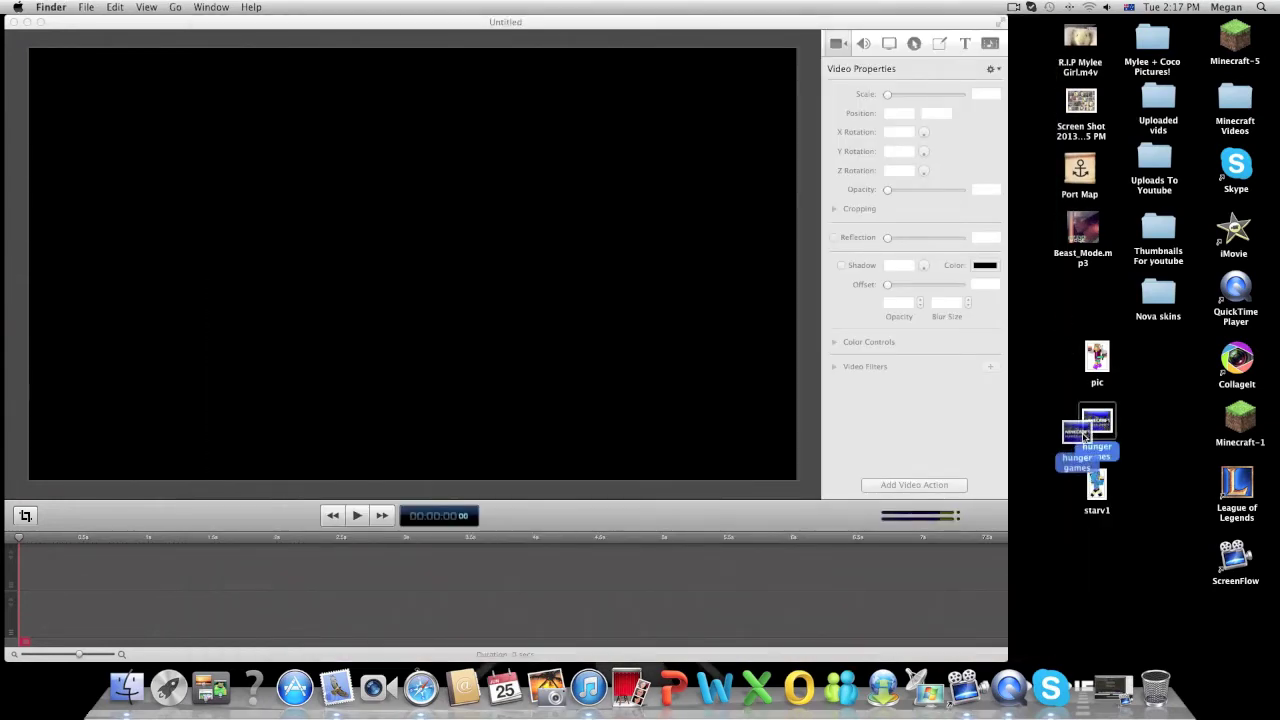
Add the 'hunger games' image to the start of the ScreenFlow timeline.
drag(1104, 424, 1074, 412)
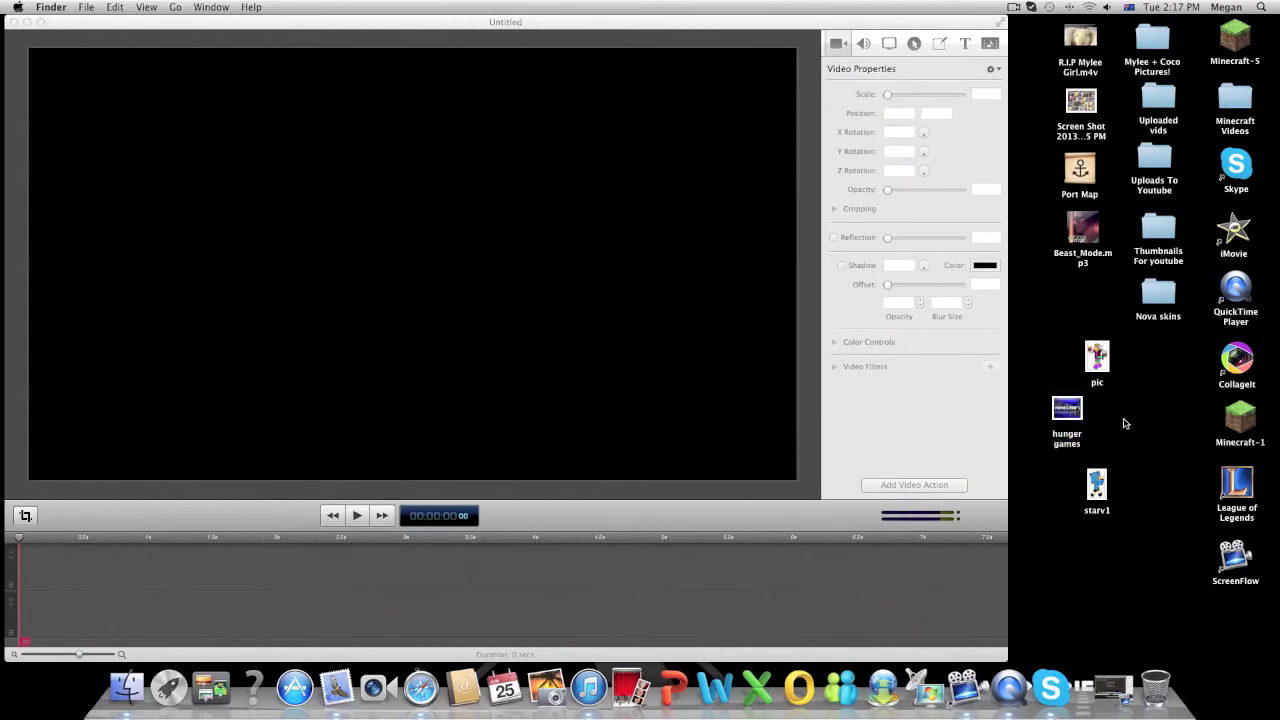
drag(1072, 414, 160, 617)
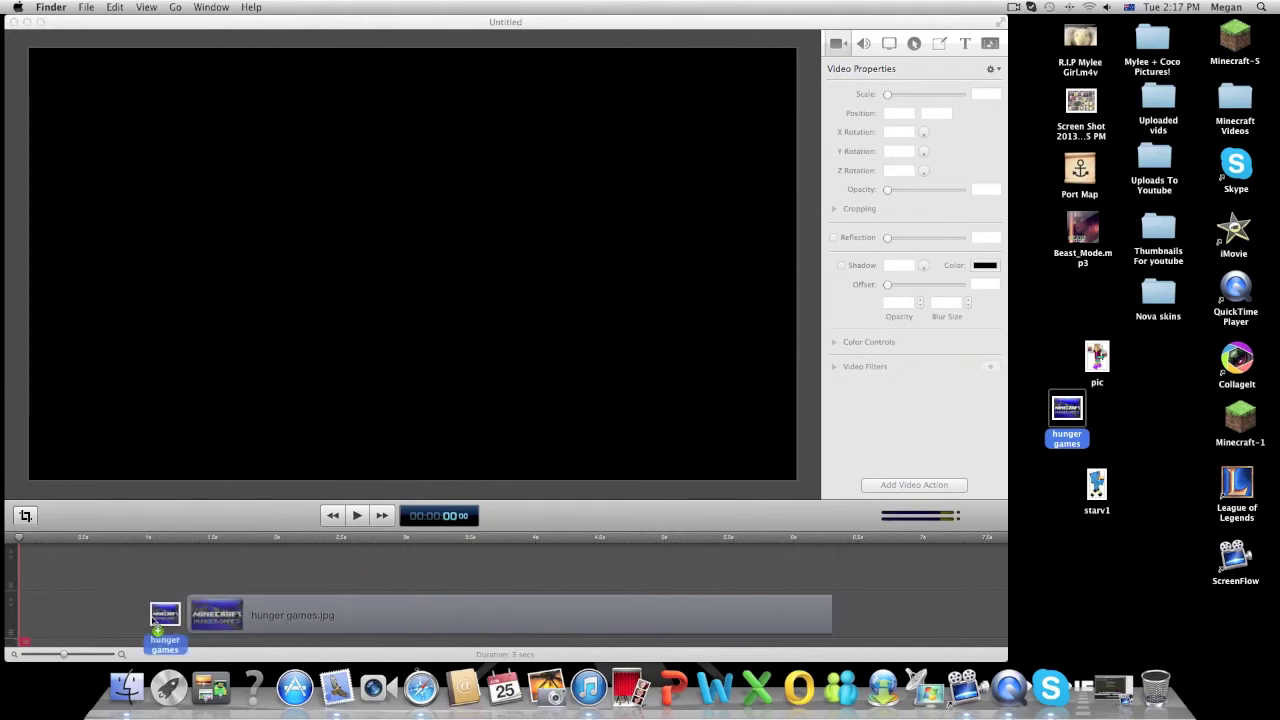
mouse_move(160, 617)
mouse_down()
mouse_move(10, 612)
mouse_move(35, 641)
mouse_move(20, 640)
mouse_up()
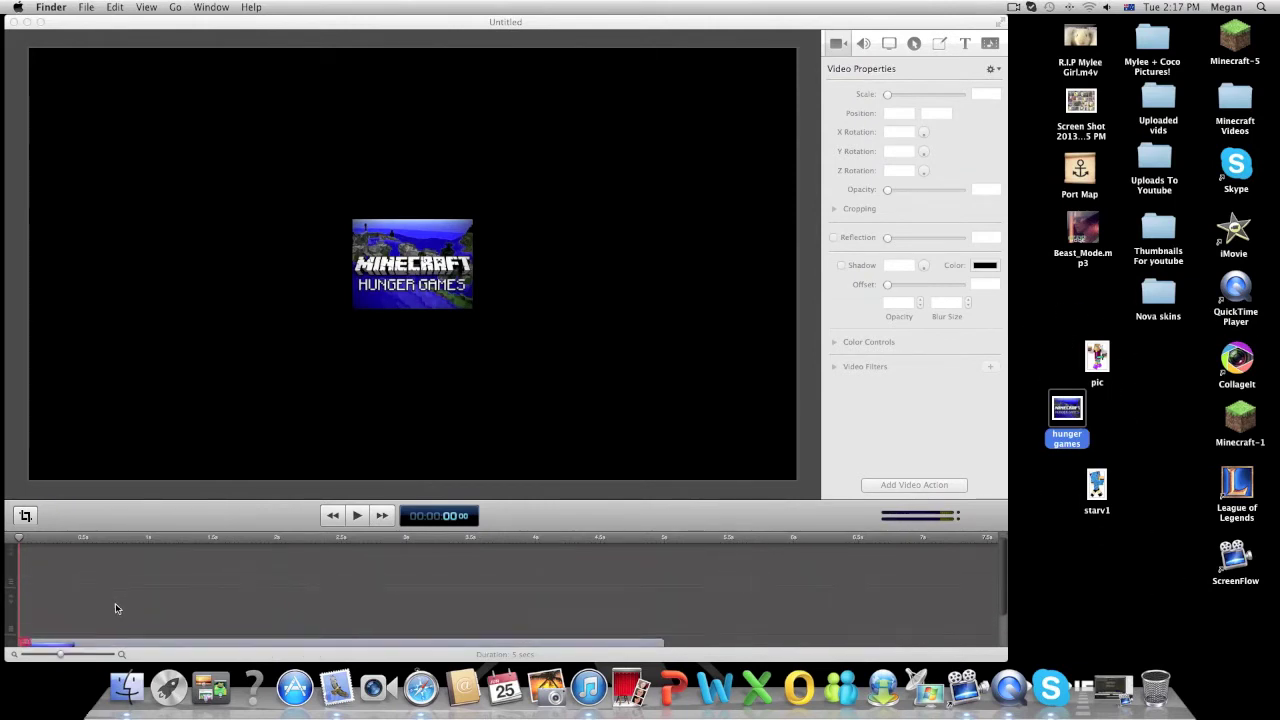
scroll(120, 610, down, 2)
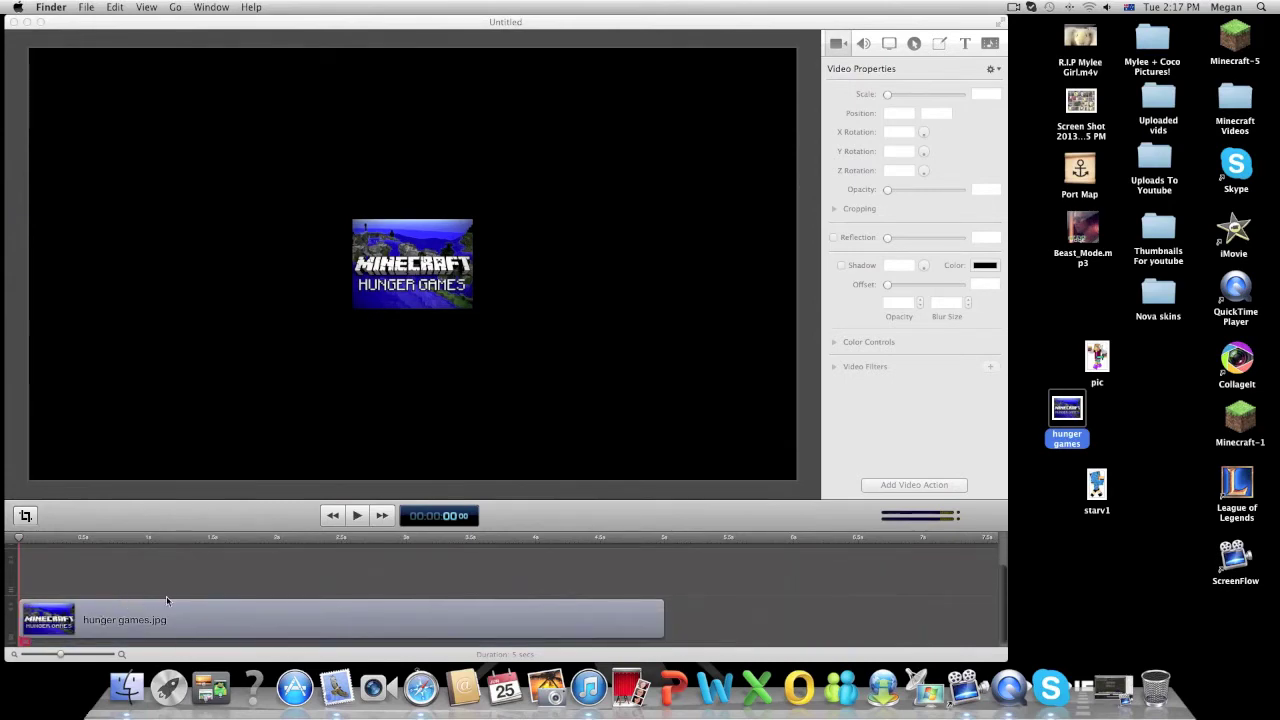
scroll(166, 600, up, 2)
scroll(357, 586, down, 2)
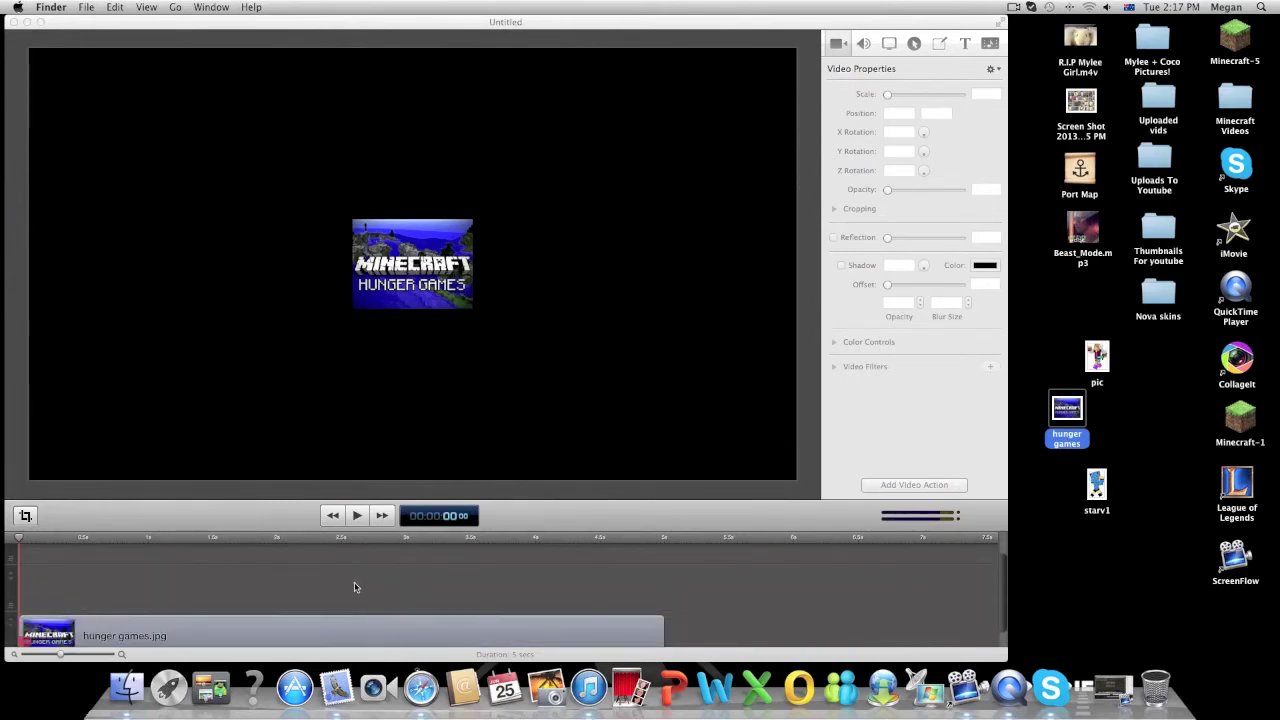
scroll(357, 586, up, 2)
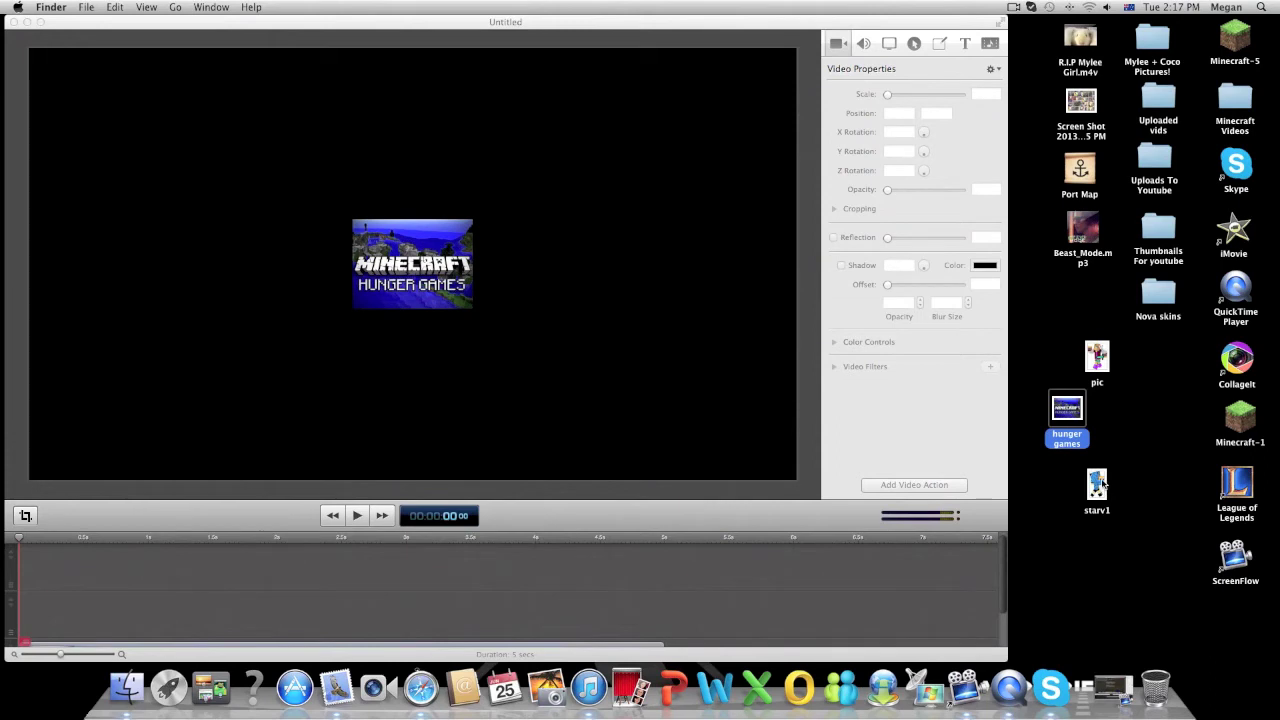
Stack the starv1 and pic skin images as clips above the background.
drag(1103, 484, 12, 628)
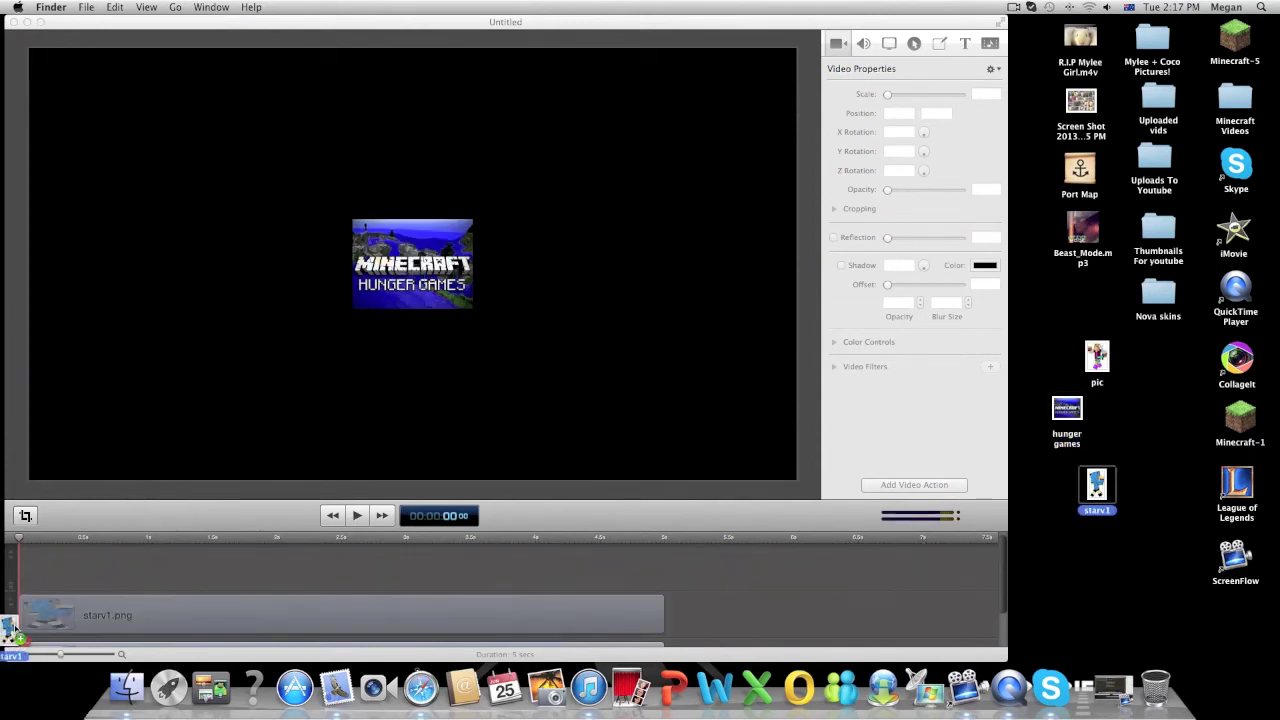
drag(12, 628, 14, 626)
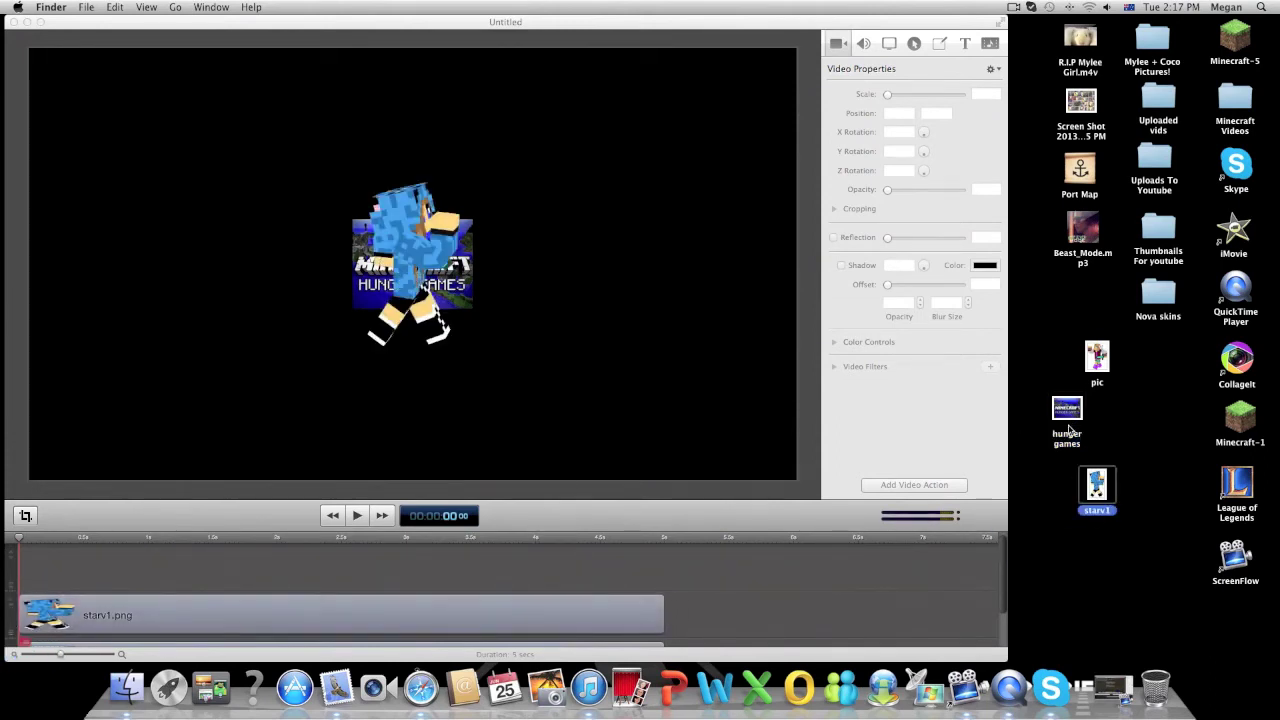
drag(1097, 357, 14, 566)
scroll(304, 618, down, 2)
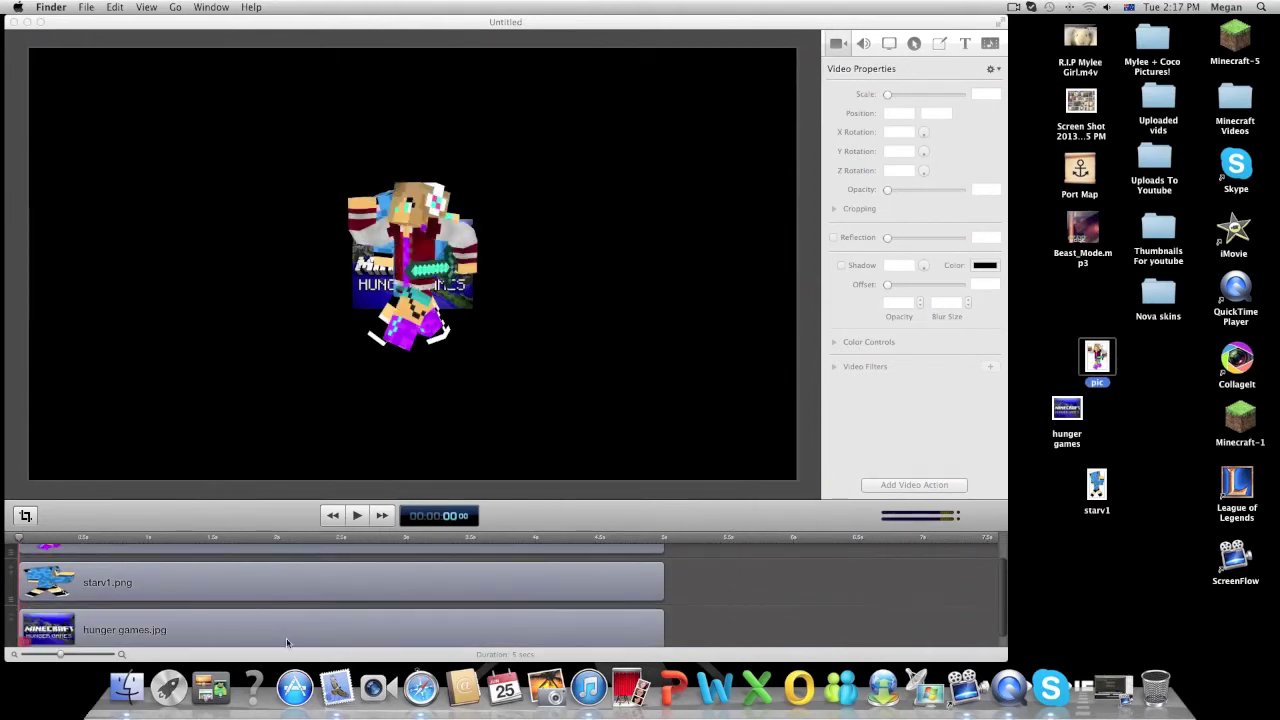
click(287, 642)
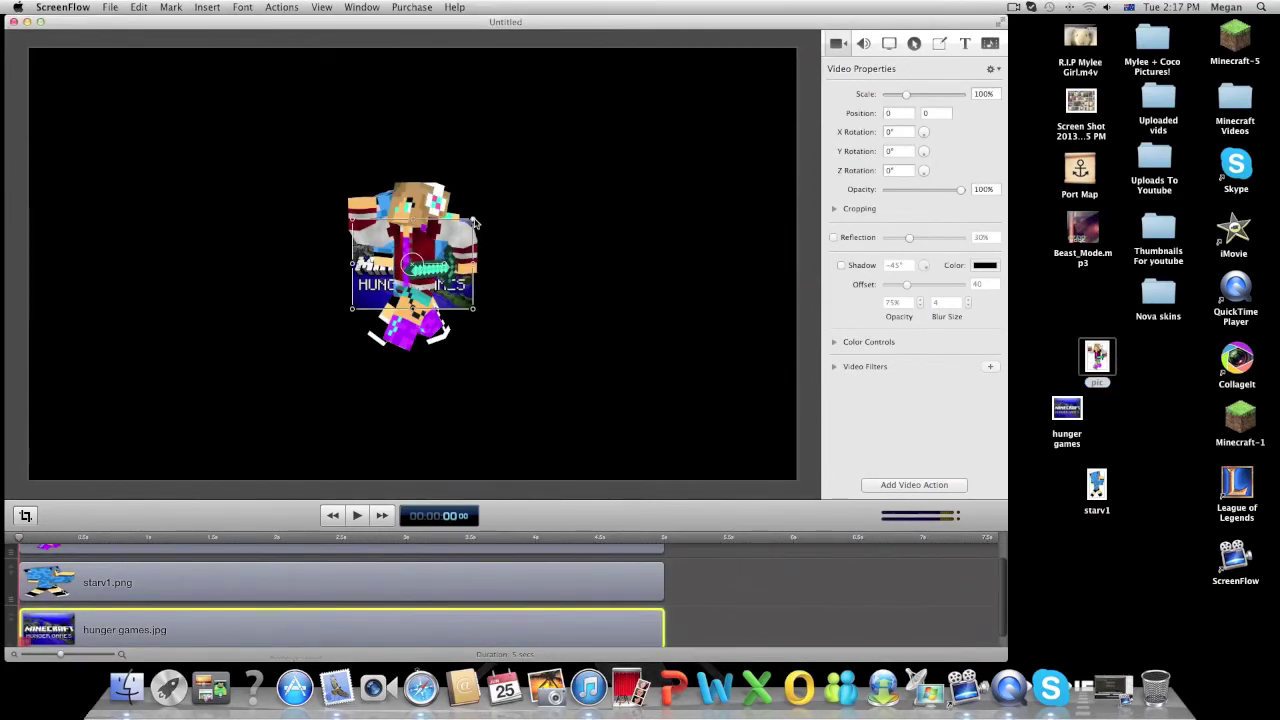
Scale the Hunger Games image by its corners so it fills the whole canvas.
drag(474, 222, 796, 48)
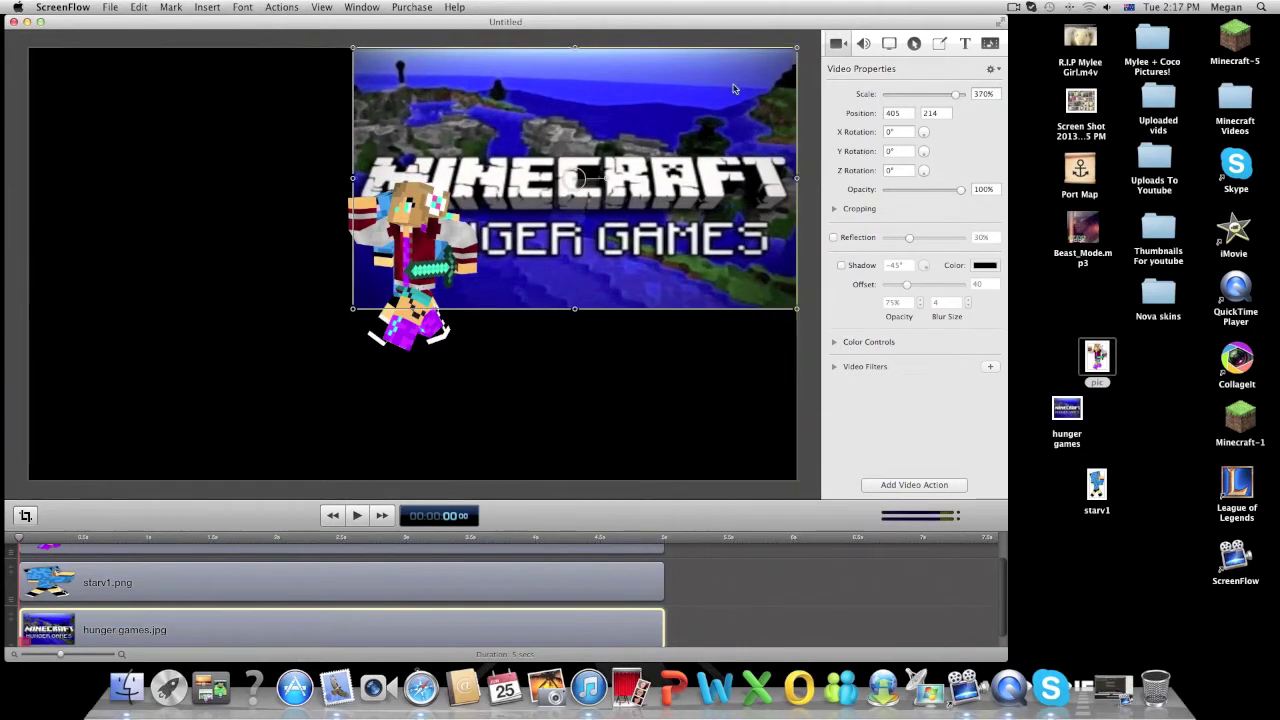
drag(355, 313, 29, 484)
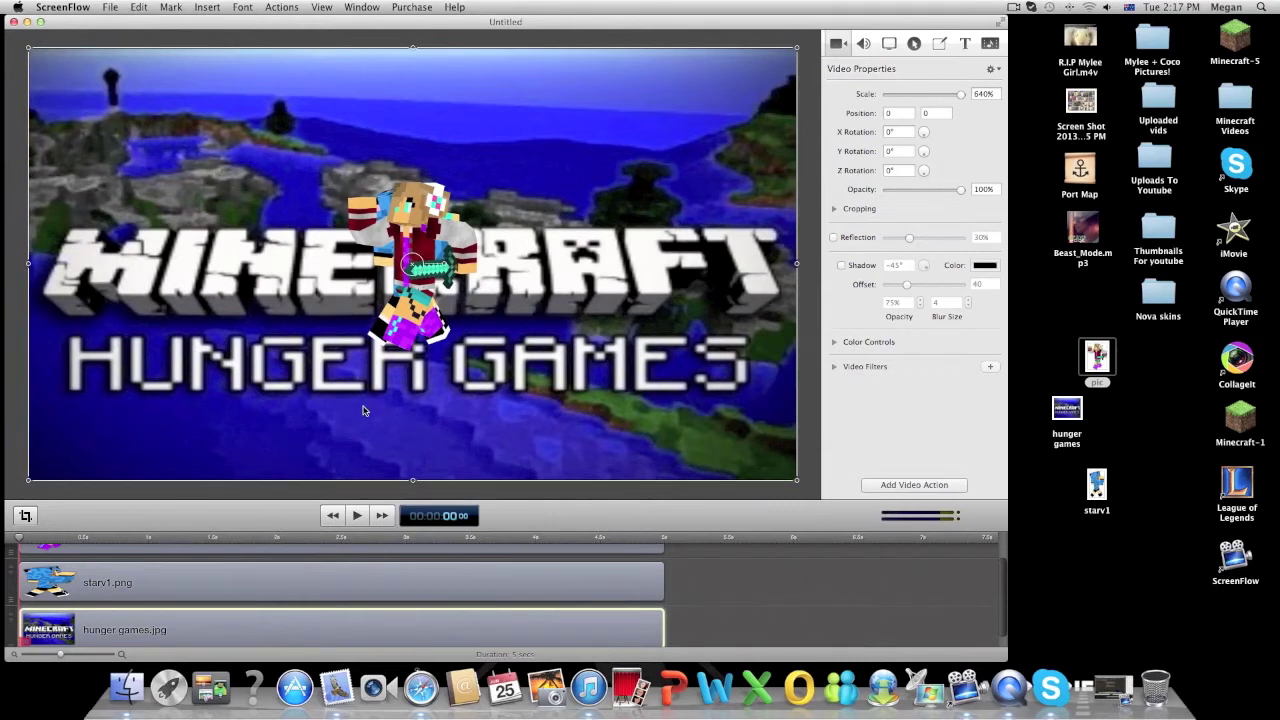
click(157, 572)
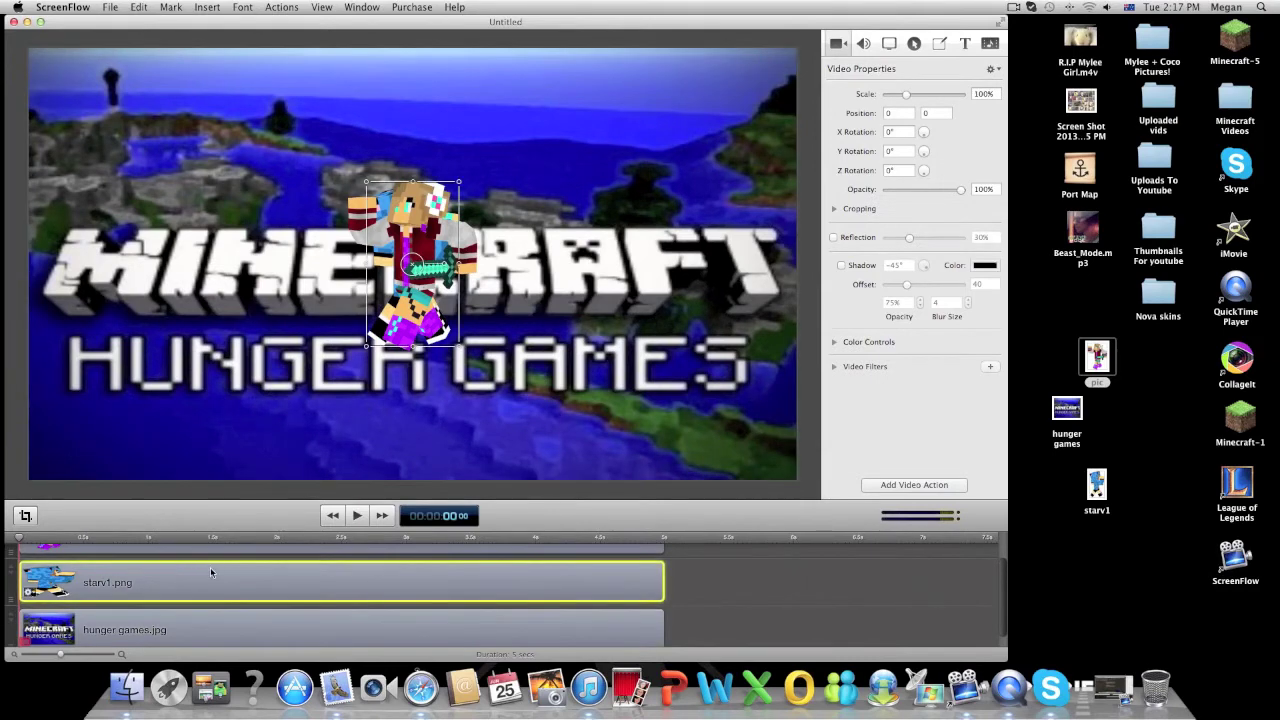
Move the sword-holding pic character snugly into the canvas's top-right corner.
scroll(157, 580, up, 2)
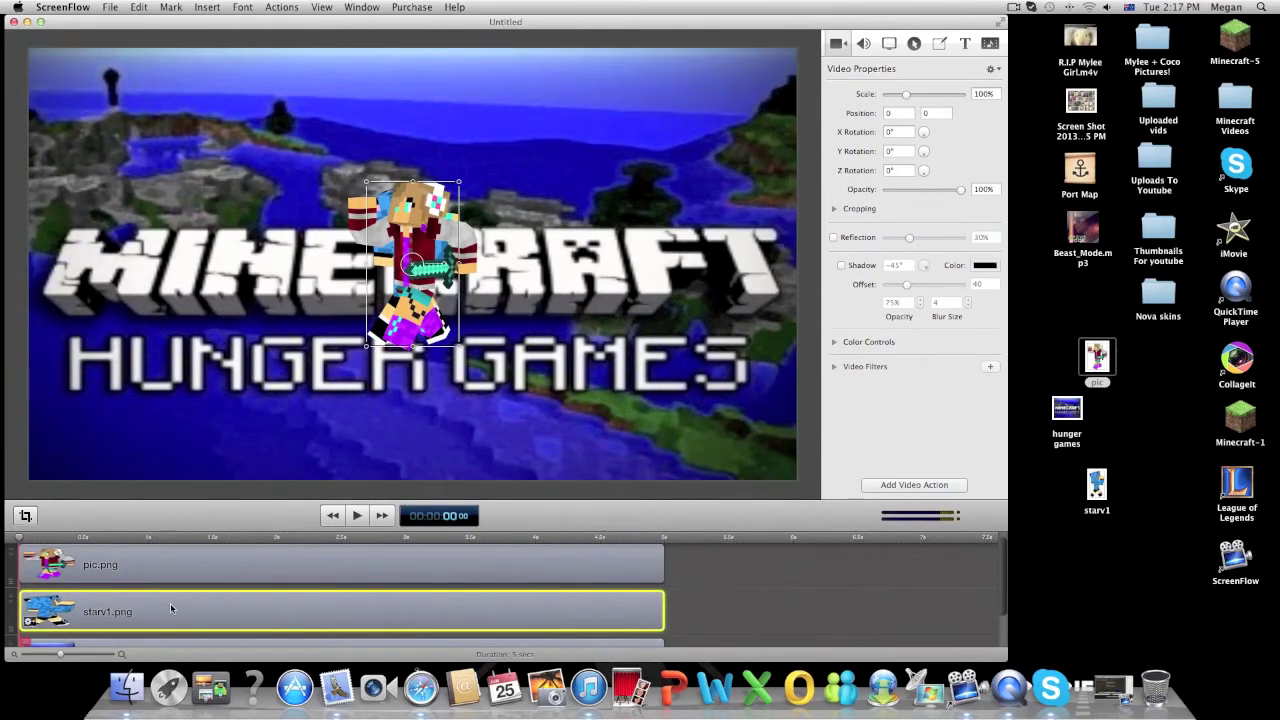
mouse_move(376, 225)
mouse_down()
mouse_move(215, 340)
mouse_move(703, 304)
mouse_up()
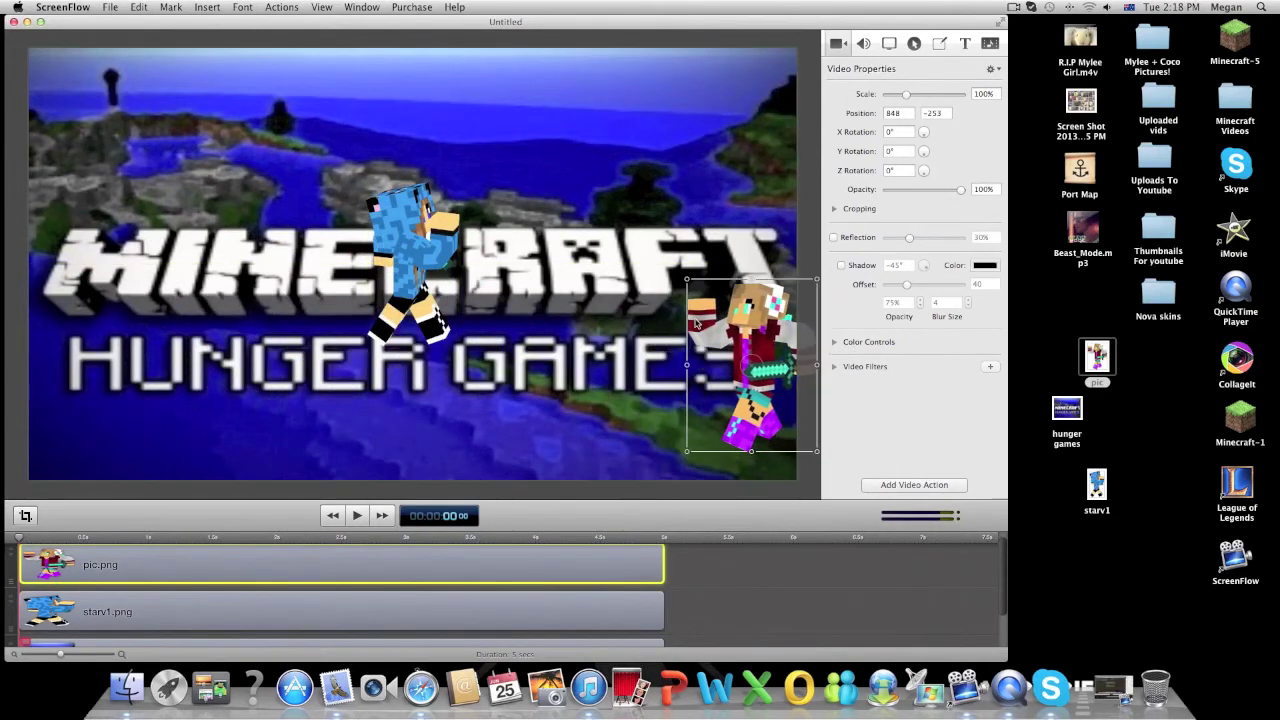
drag(703, 304, 692, 79)
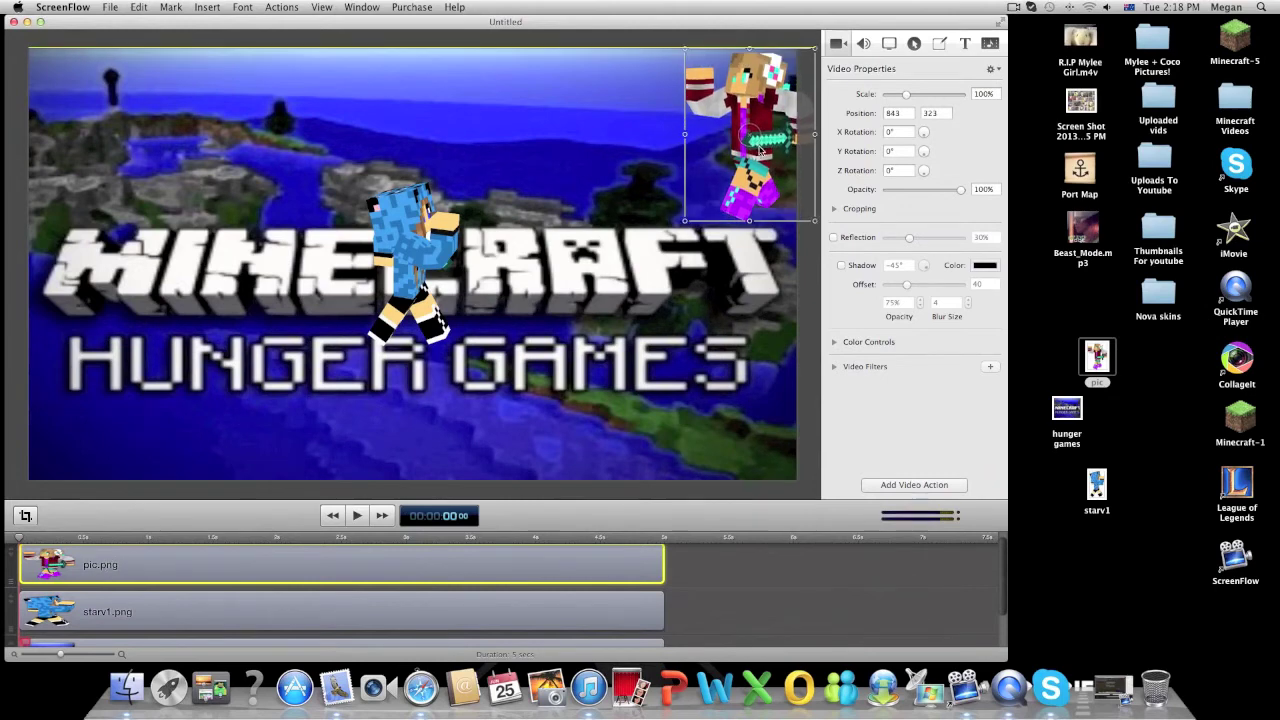
drag(770, 130, 780, 142)
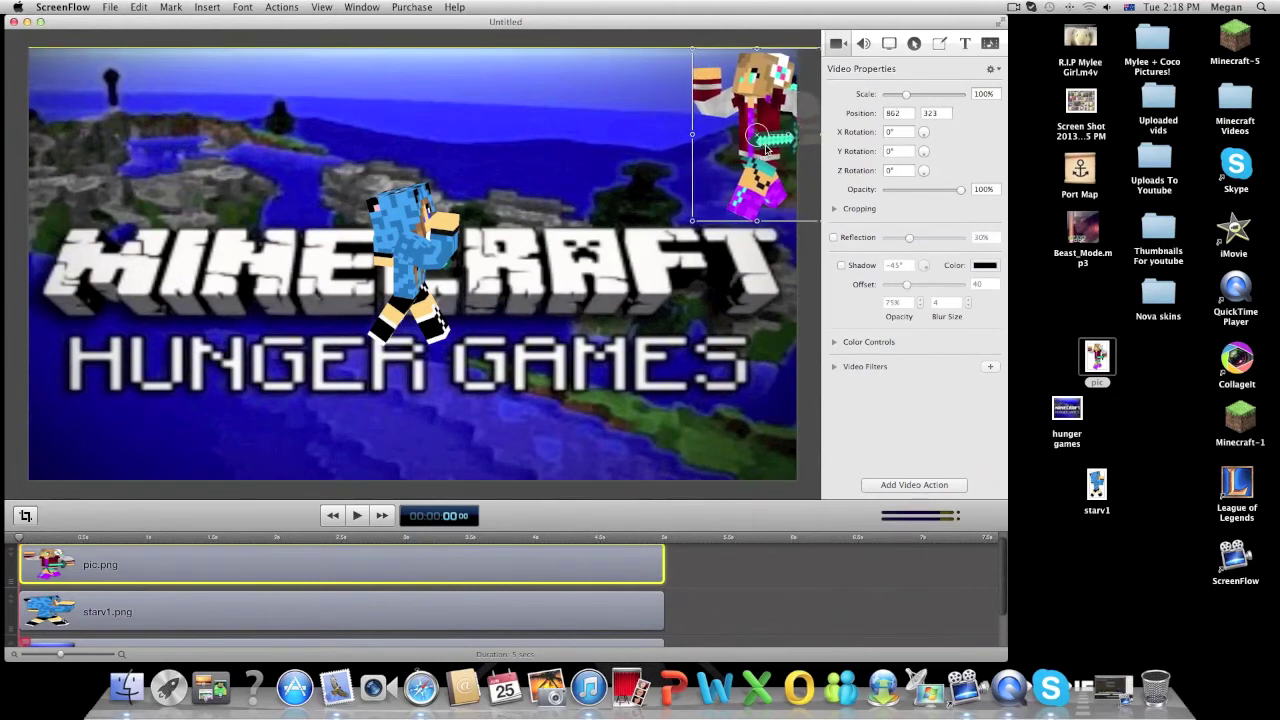
click(101, 591)
Place the blue-hooded starv1 skin bottom-left, slightly larger and tilted about 31 degrees.
mouse_move(416, 212)
mouse_down()
mouse_move(70, 387)
mouse_move(181, 303)
mouse_move(162, 312)
mouse_up()
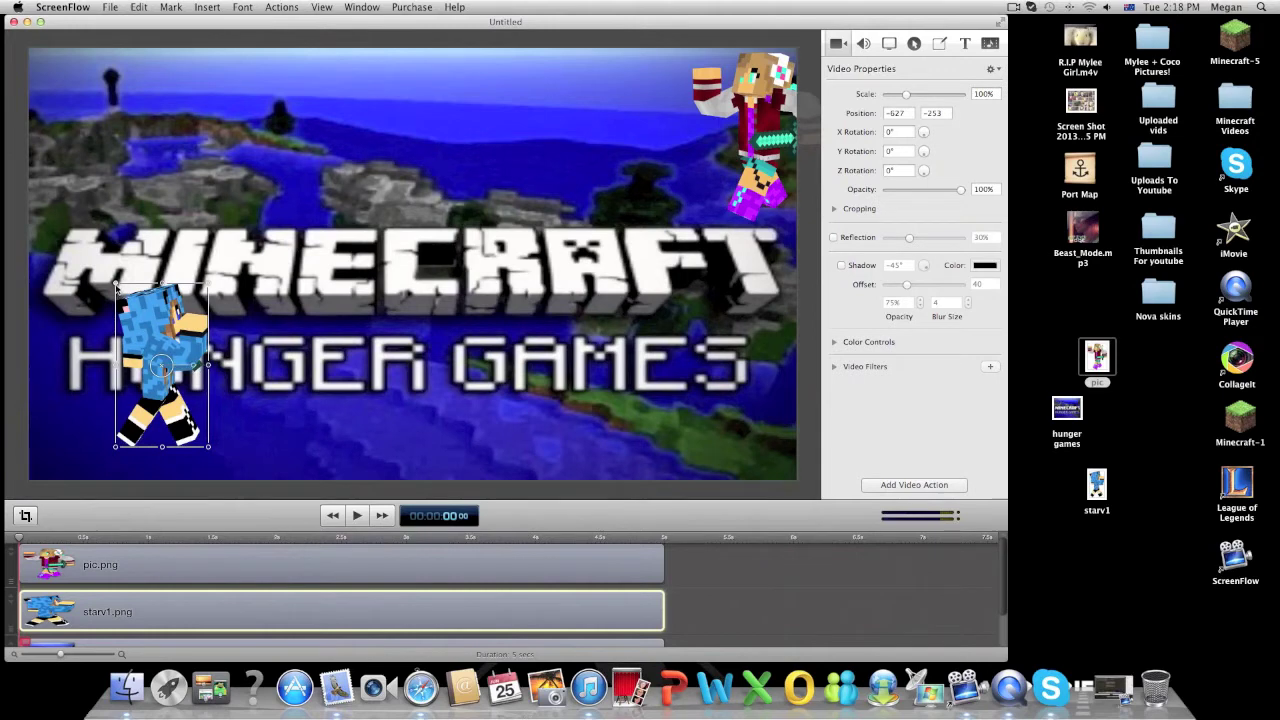
drag(116, 286, 107, 266)
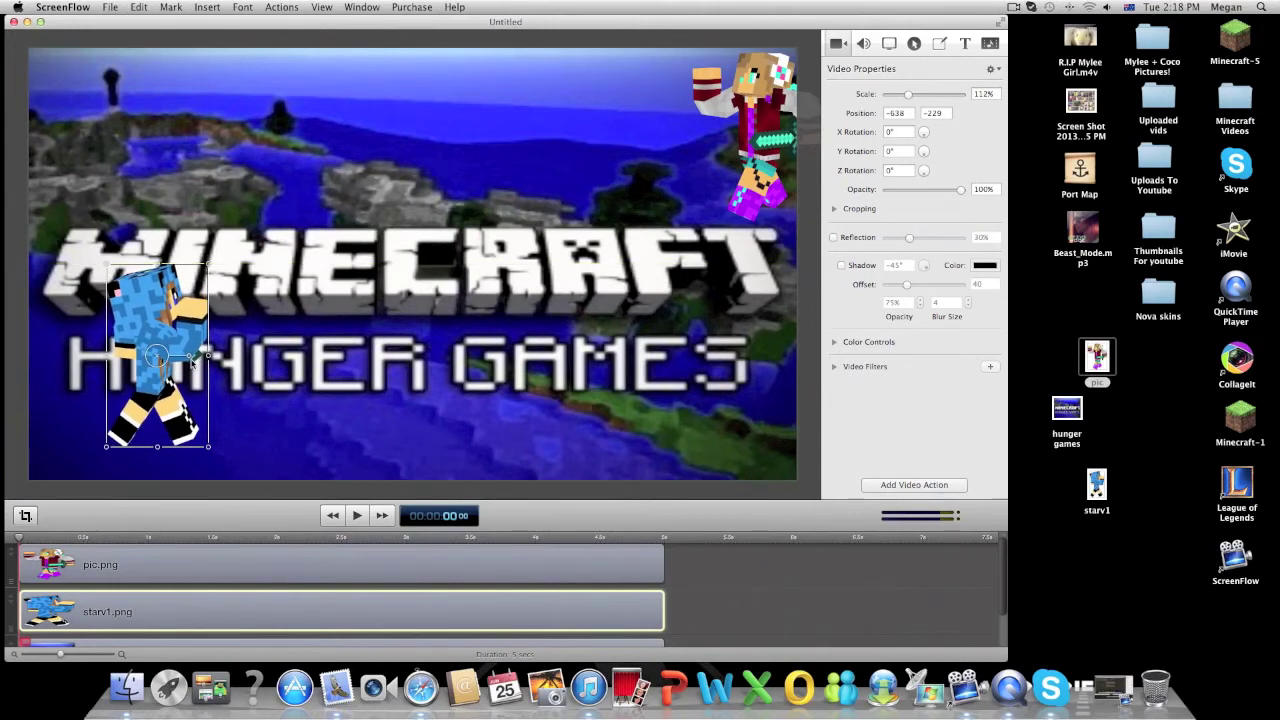
mouse_move(204, 352)
mouse_down()
mouse_move(195, 330)
mouse_move(118, 420)
mouse_move(125, 478)
mouse_up()
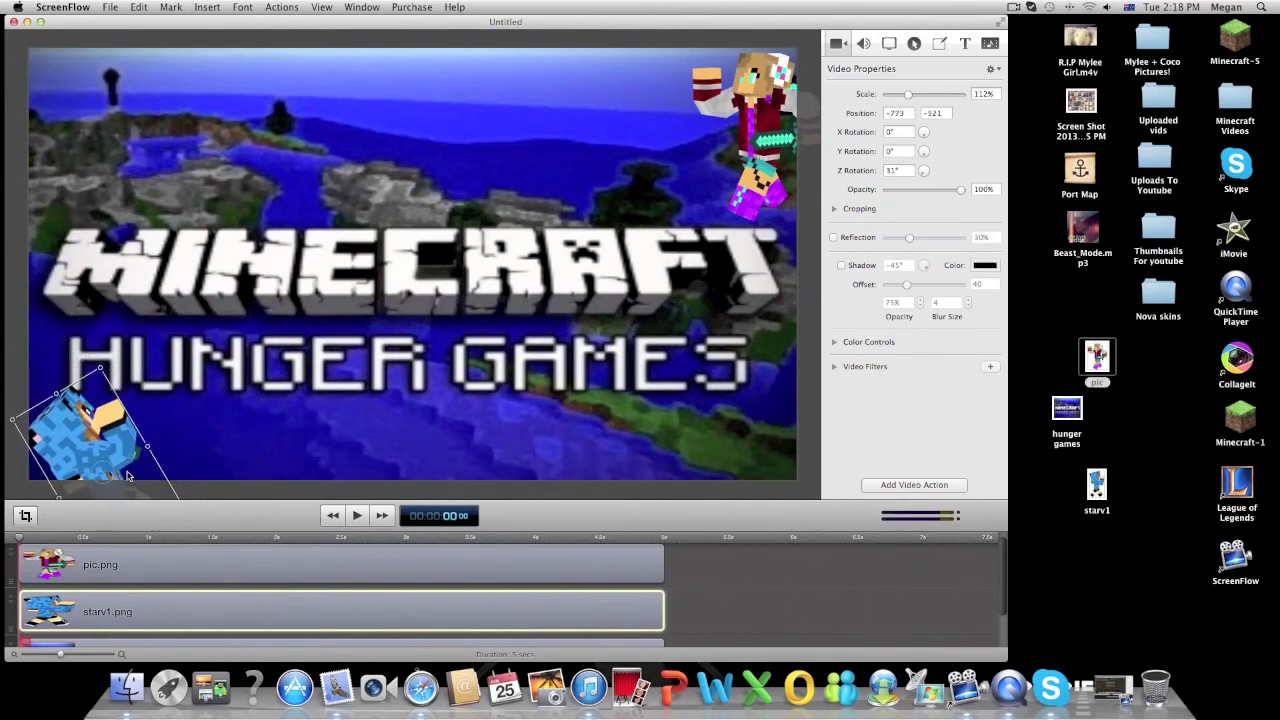
click(450, 475)
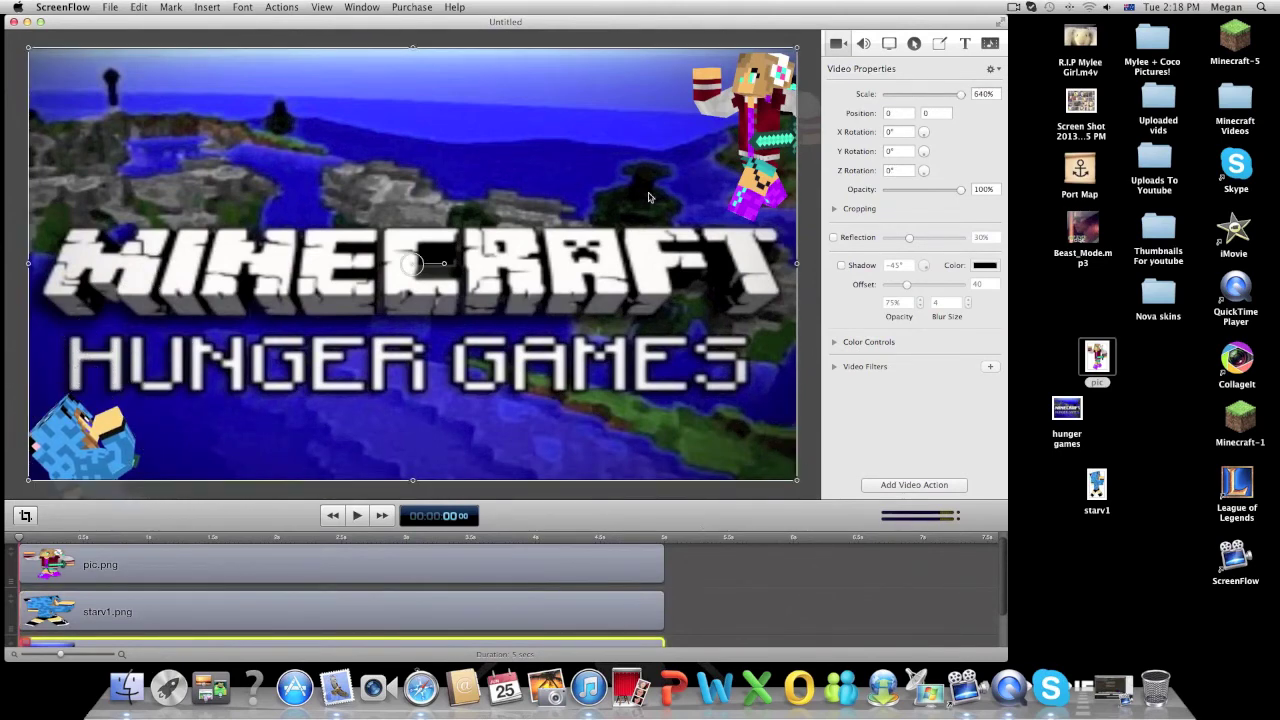
Save the project to the Desktop as 'thumnail' and close the project window.
click(110, 8)
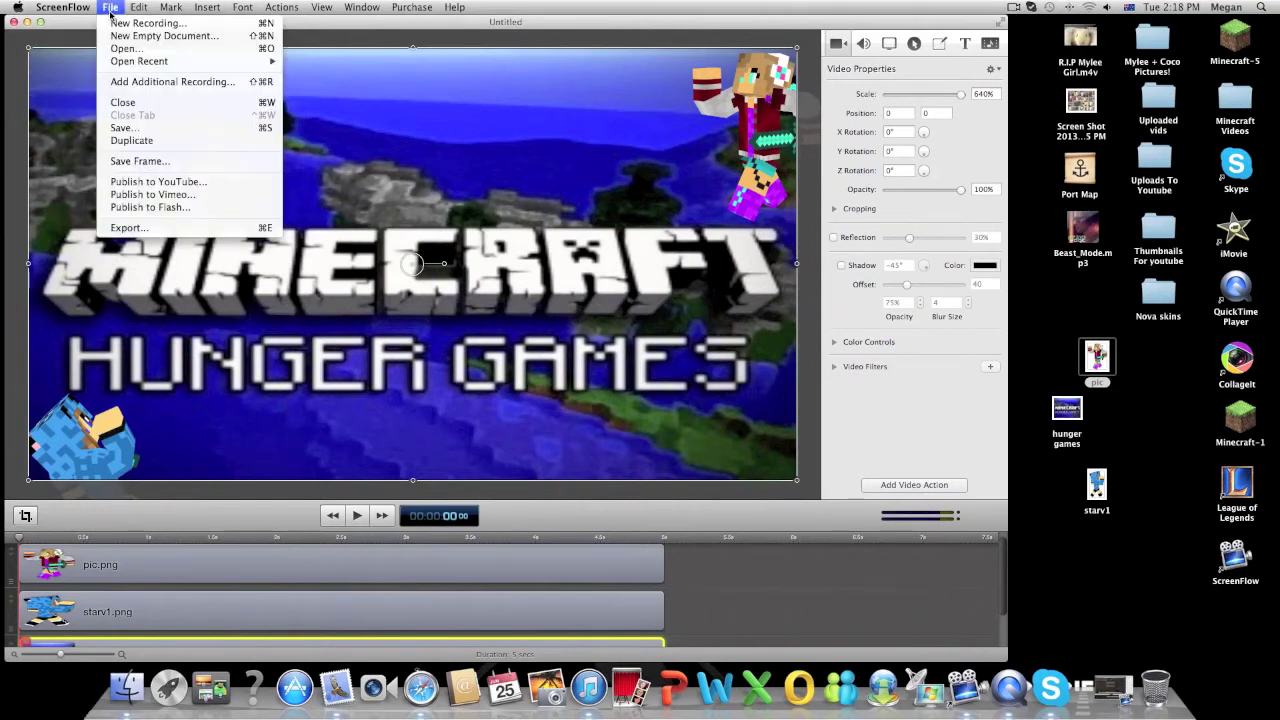
click(188, 129)
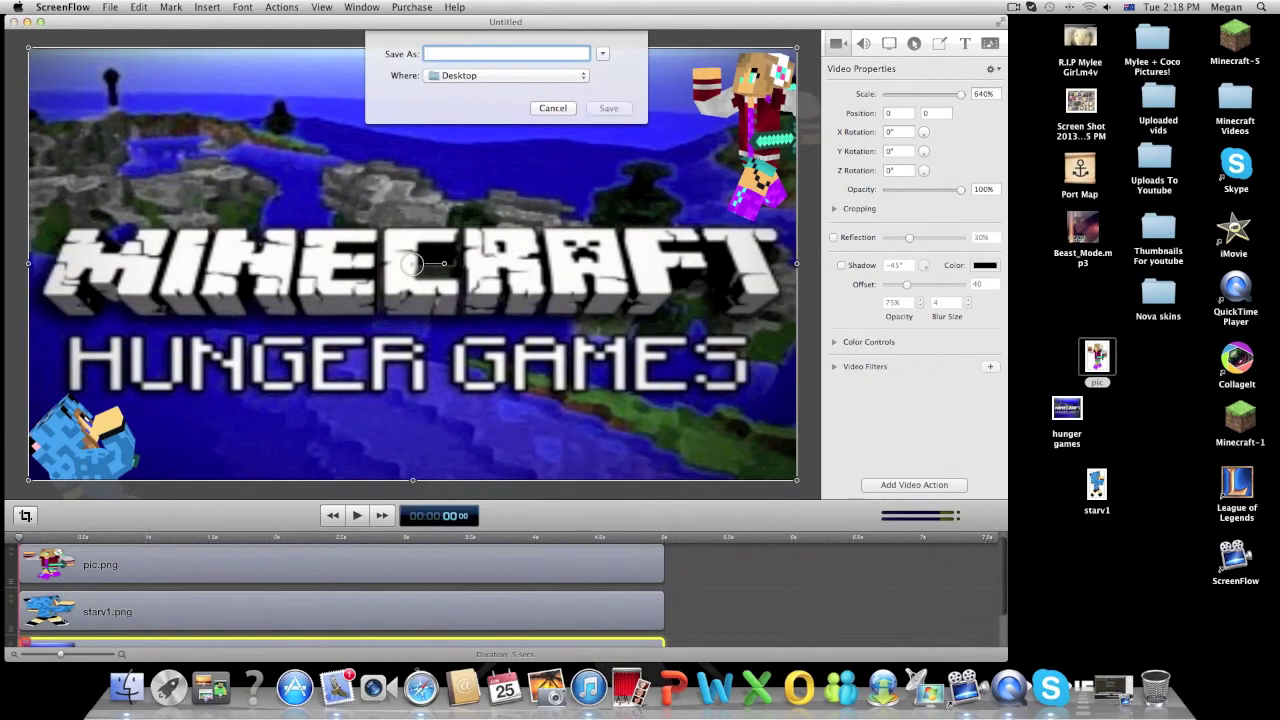
text(thumnail)
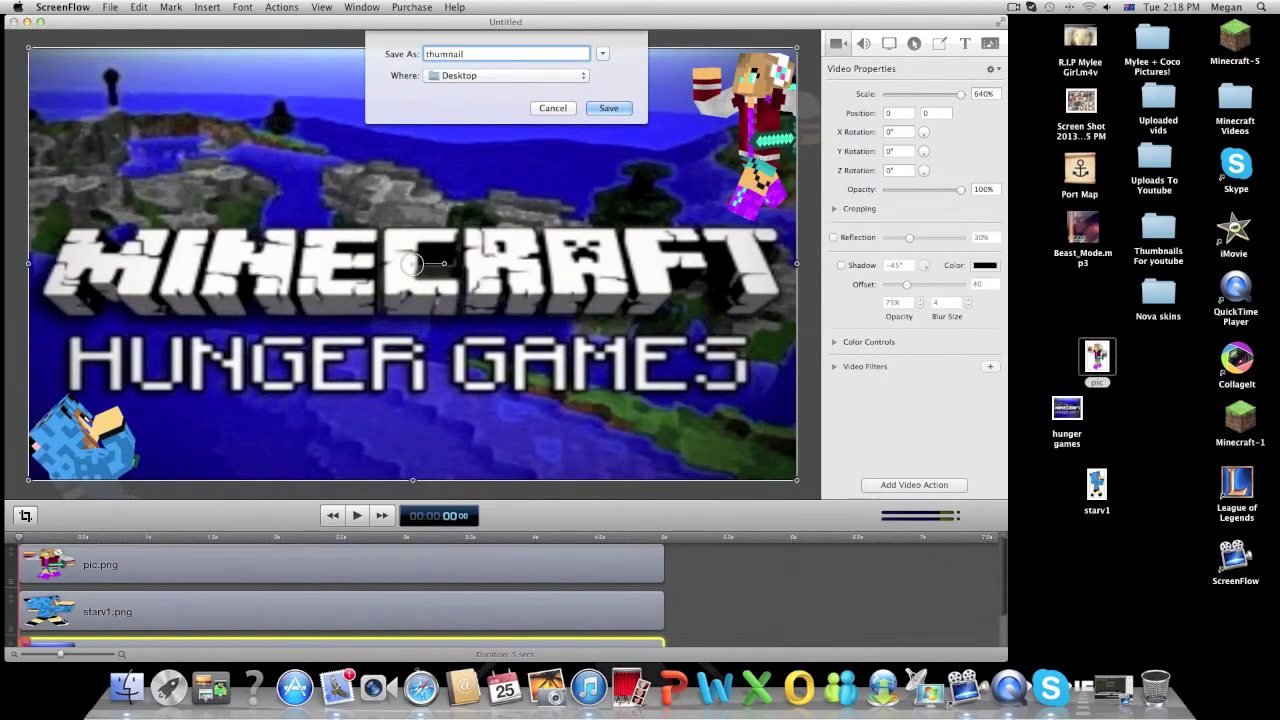
click(606, 108)
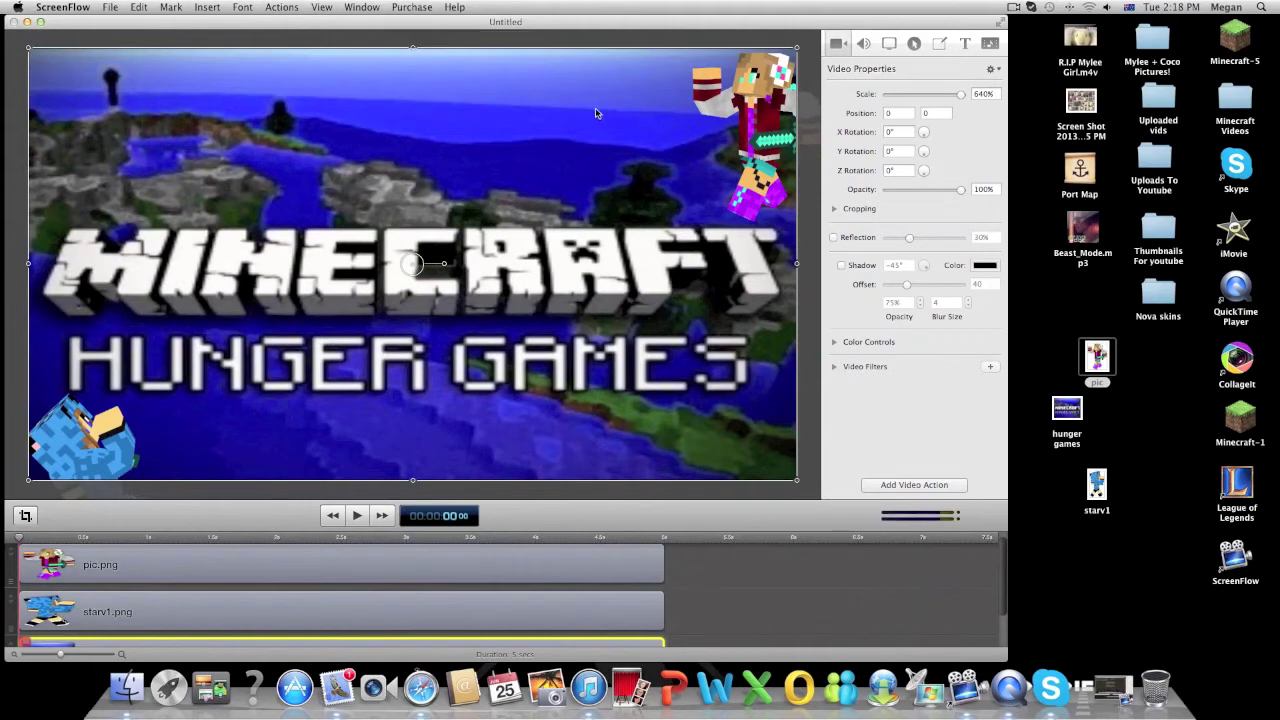
click(14, 21)
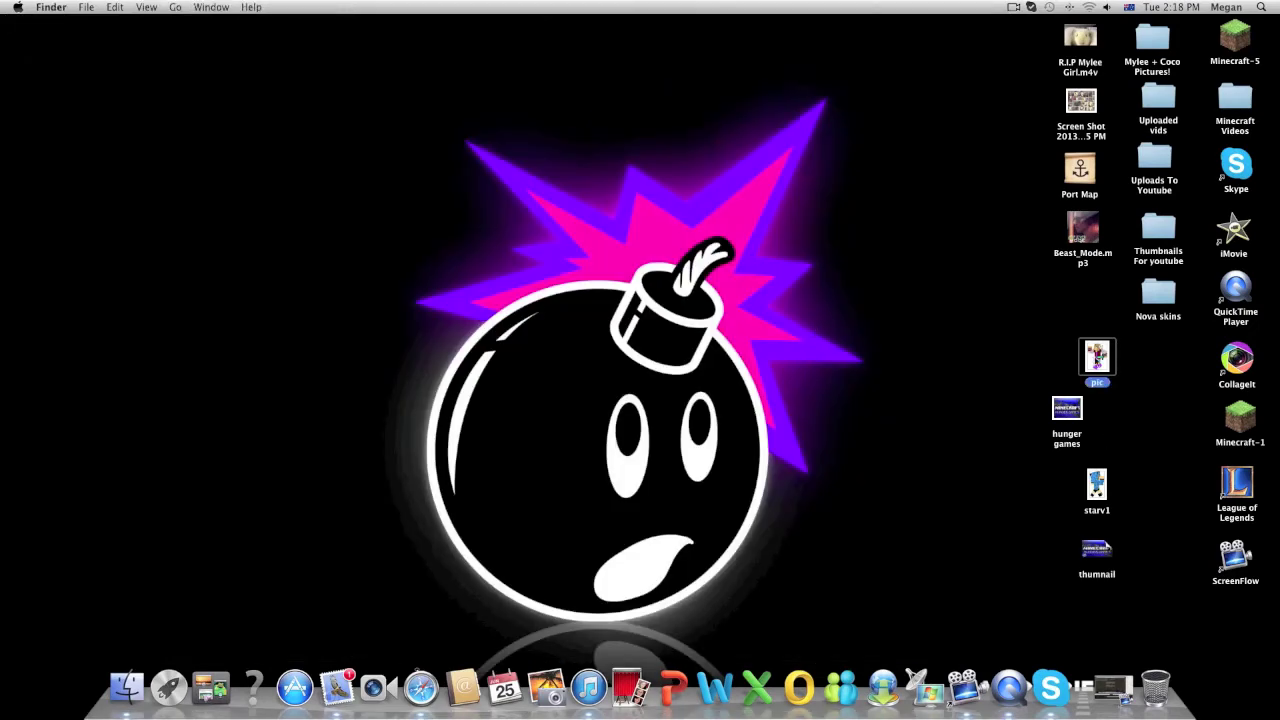
Trash the pic, hunger games and starv1 images and empty the Trash.
drag(1097, 357, 1155, 688)
drag(1067, 410, 1155, 688)
drag(1097, 485, 1155, 688)
right_click(1155, 686)
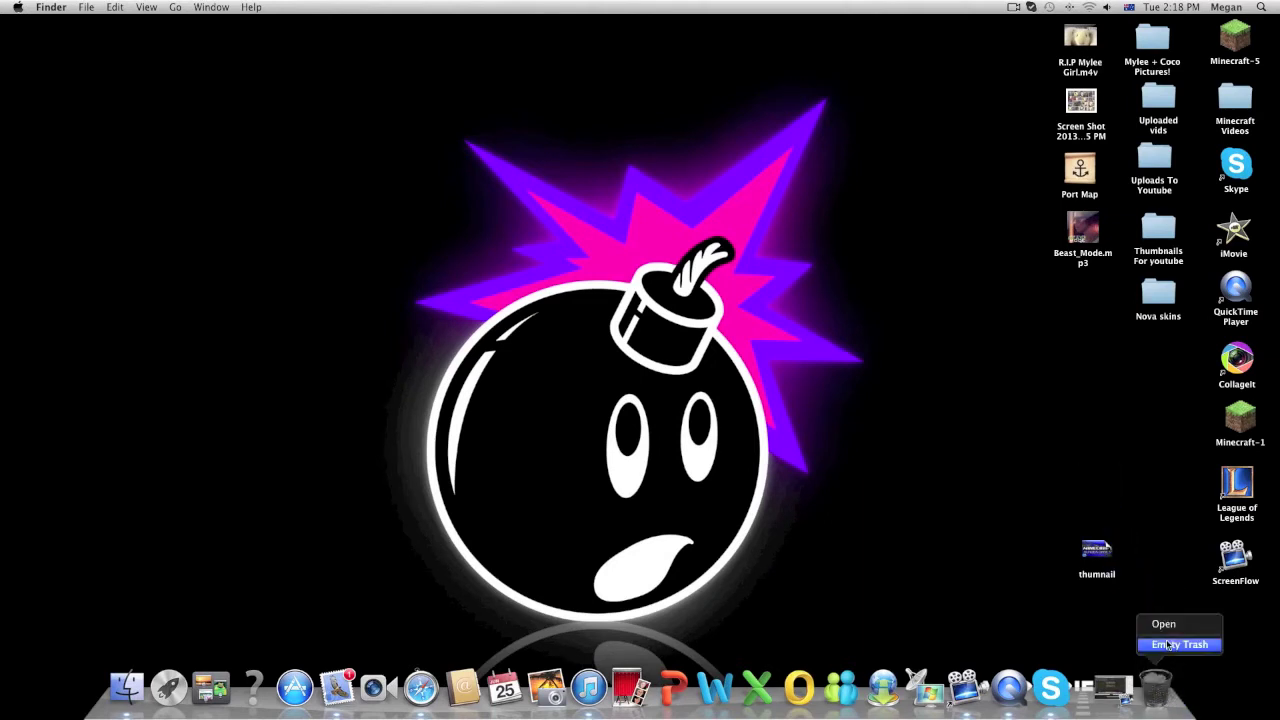
click(1168, 645)
click(742, 230)
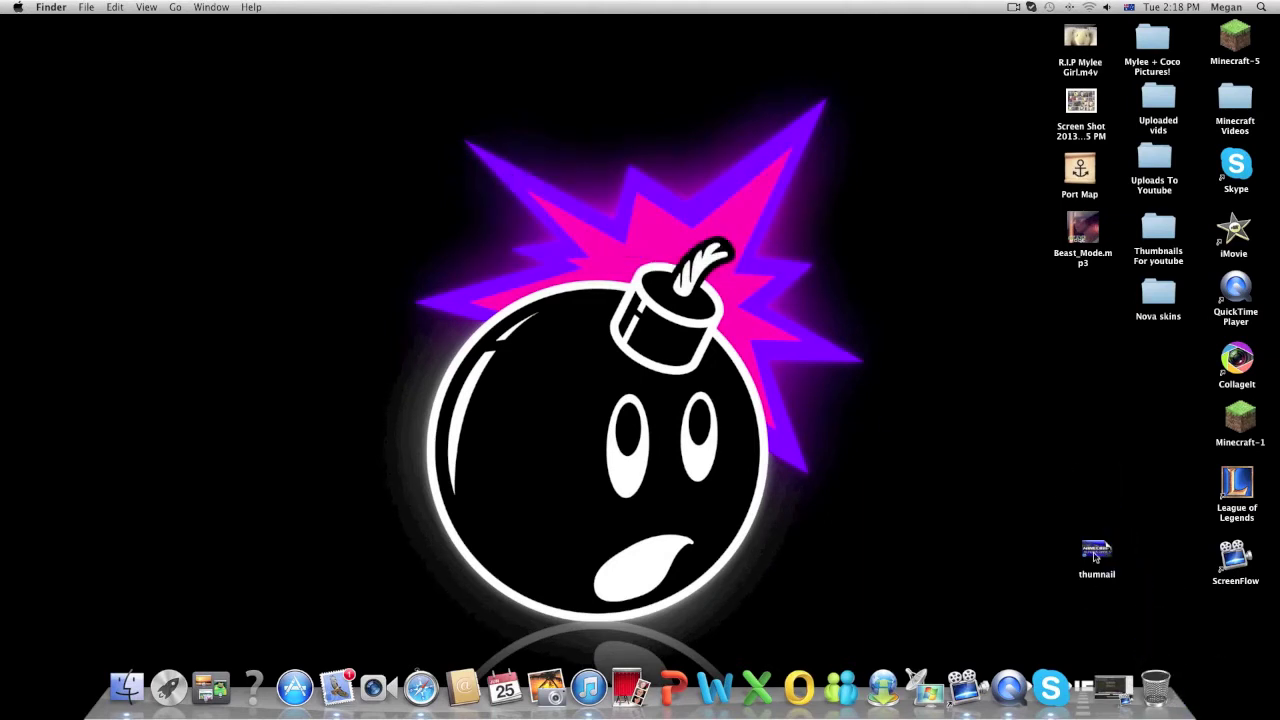
Move thumnail up on the desktop, then open and close it in ScreenFlow.
drag(1094, 559, 1103, 417)
double_click(1103, 417)
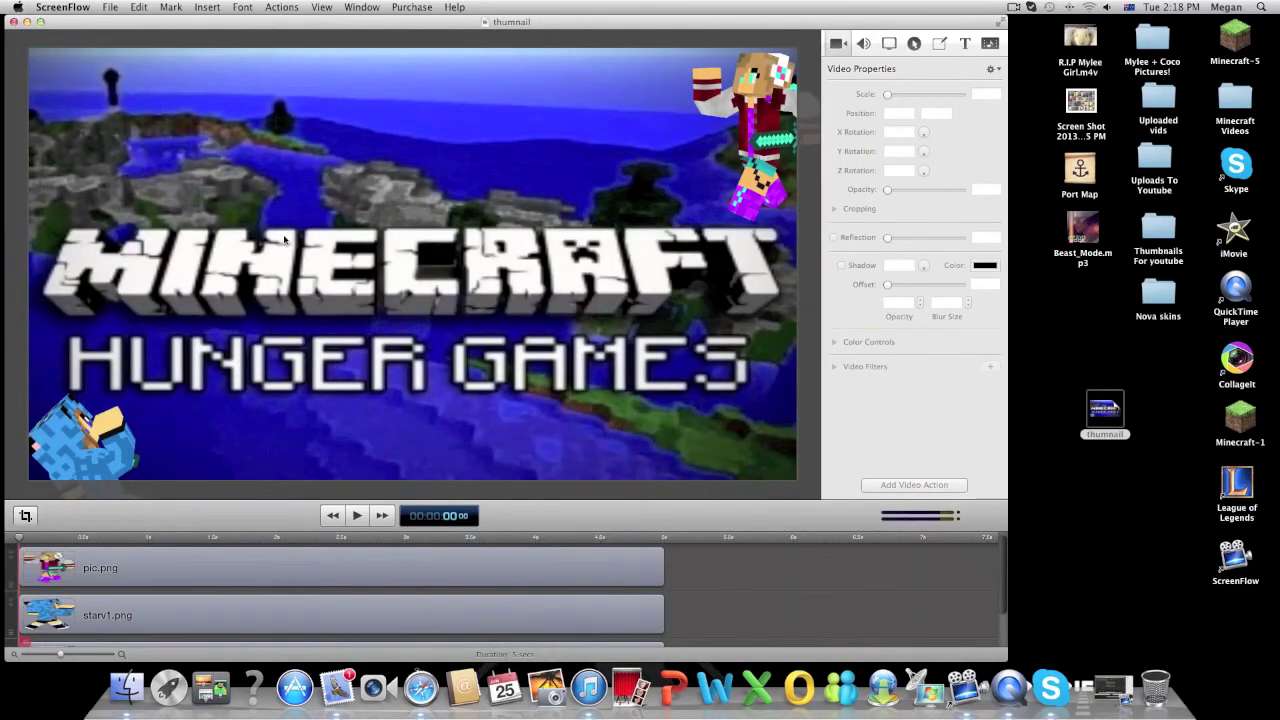
click(14, 23)
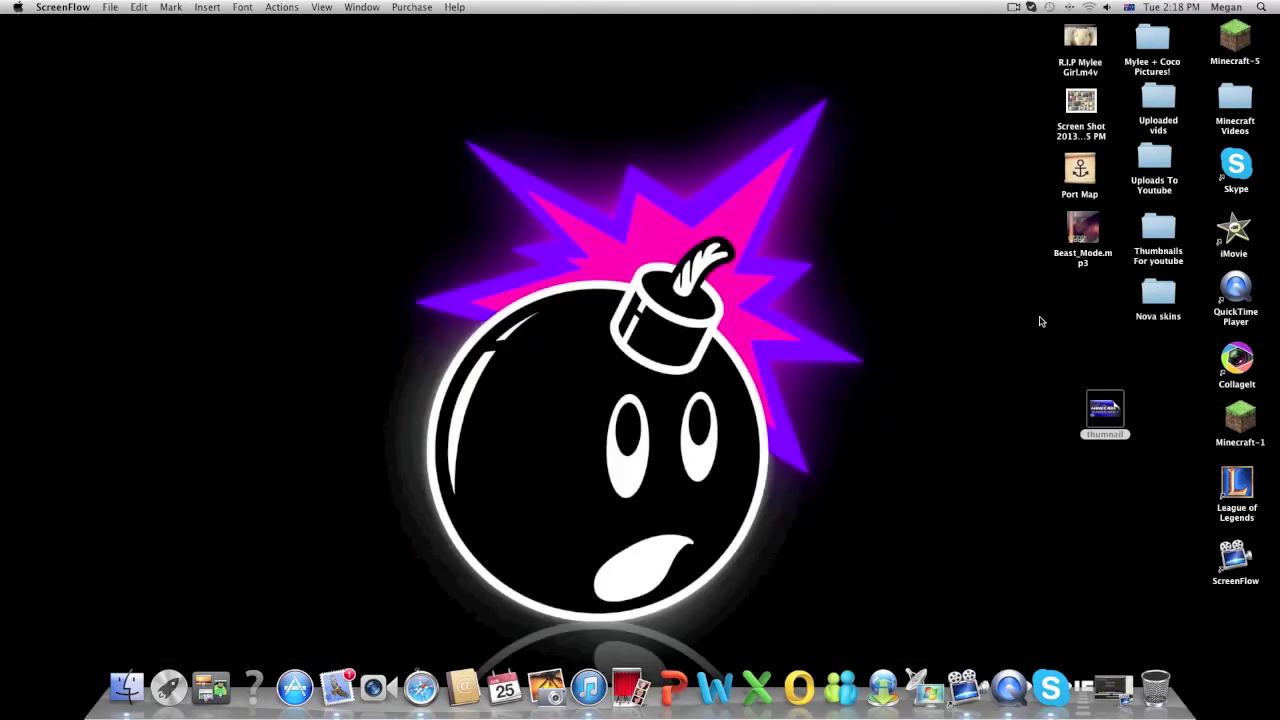
right_click(1107, 396)
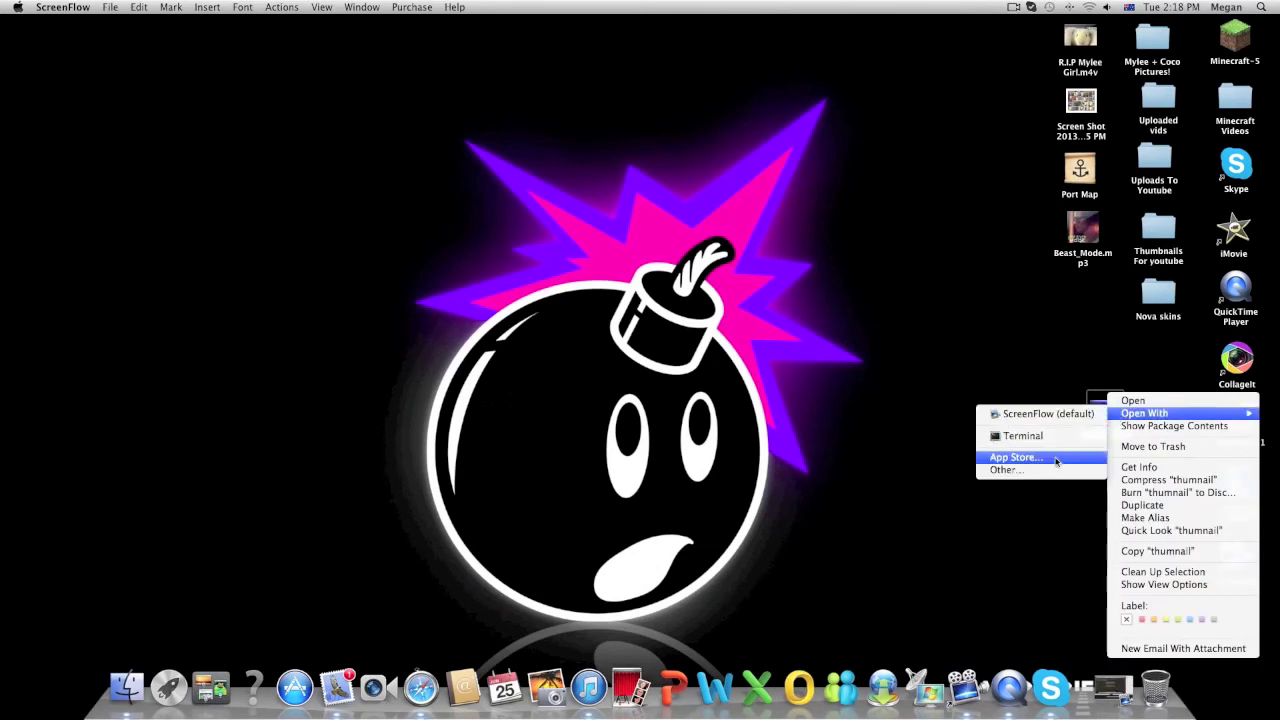
Open the thumnail file with Preview through Open With > Other.
click(1003, 470)
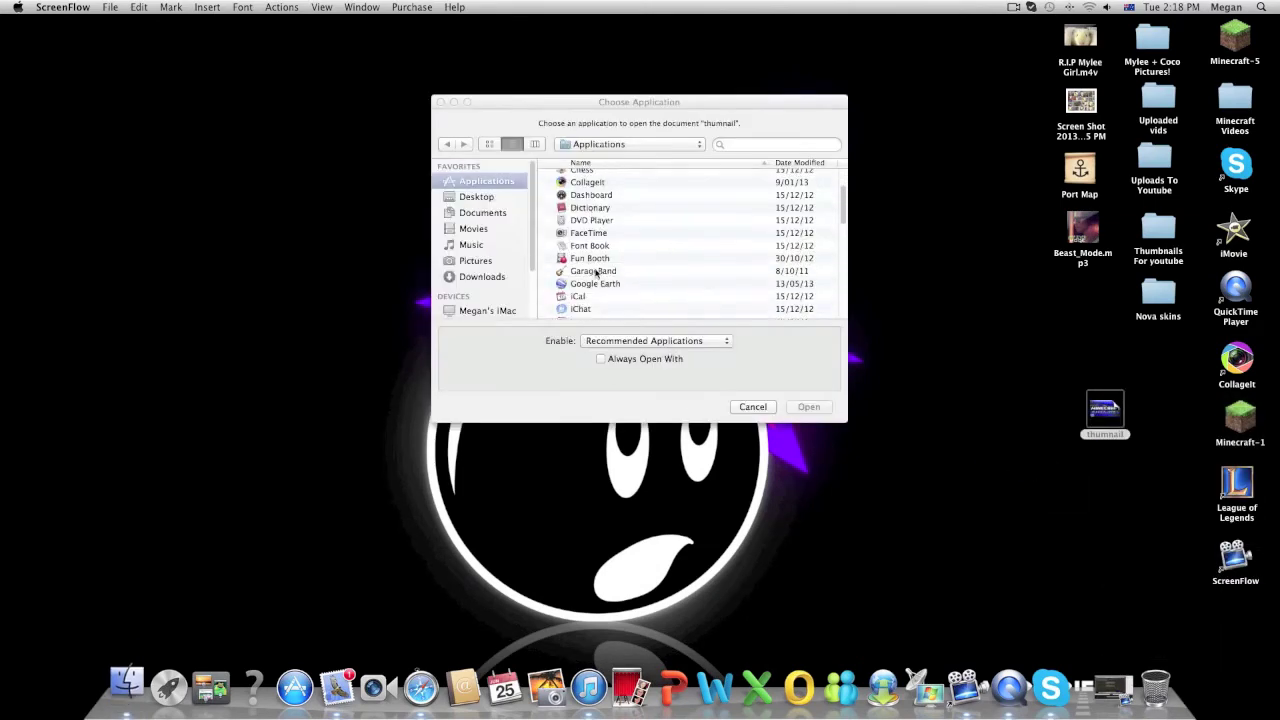
scroll(596, 272, down, 3)
scroll(596, 272, down, 2)
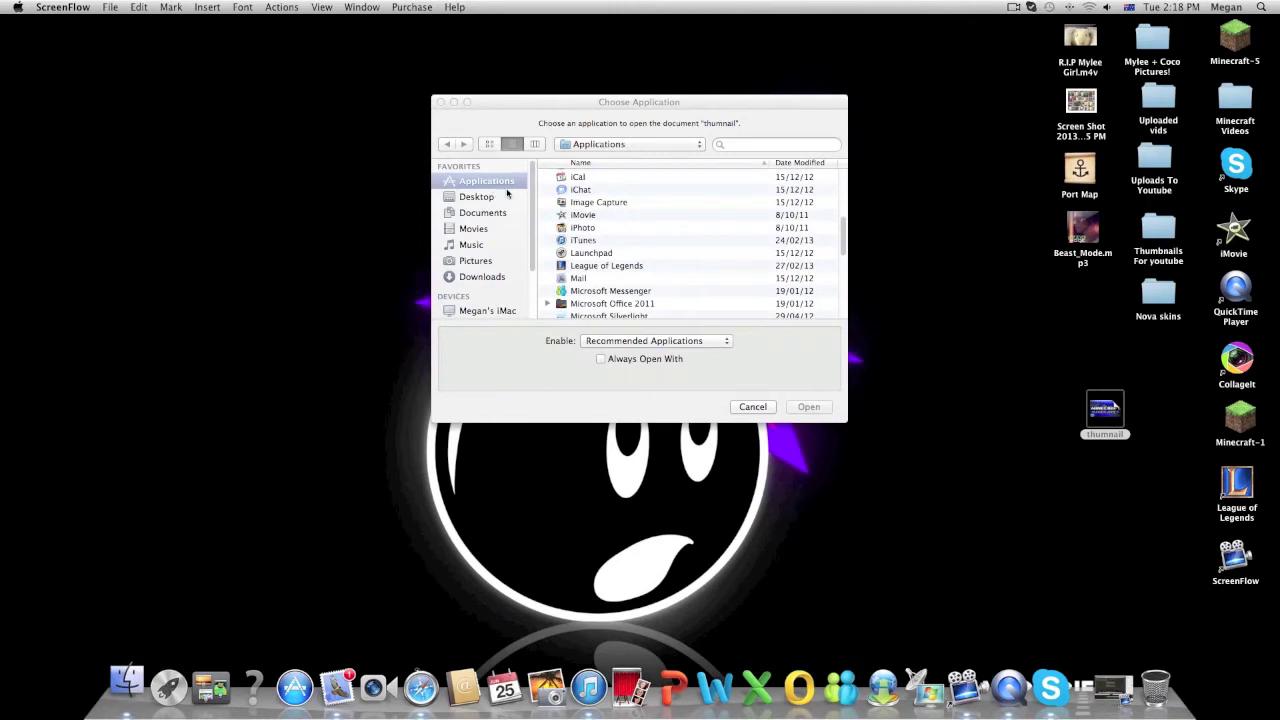
scroll(574, 240, down, 2)
scroll(606, 279, down, 2)
scroll(600, 268, down, 3)
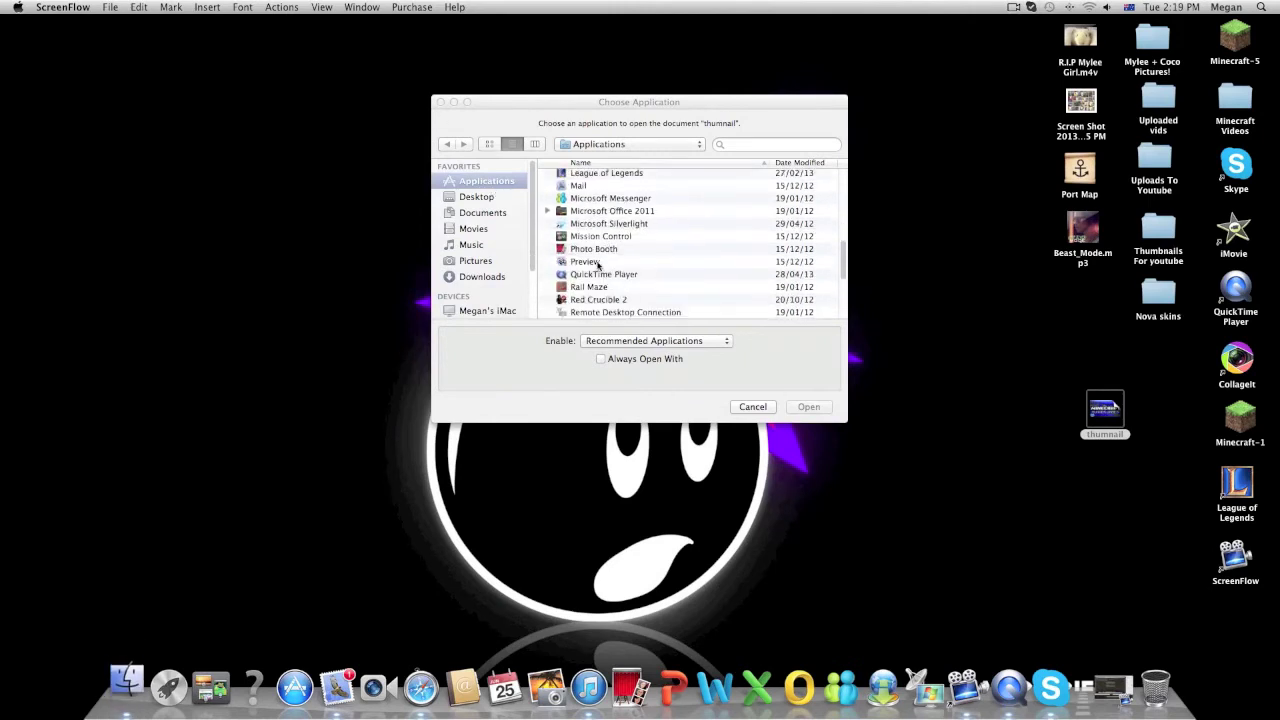
click(598, 262)
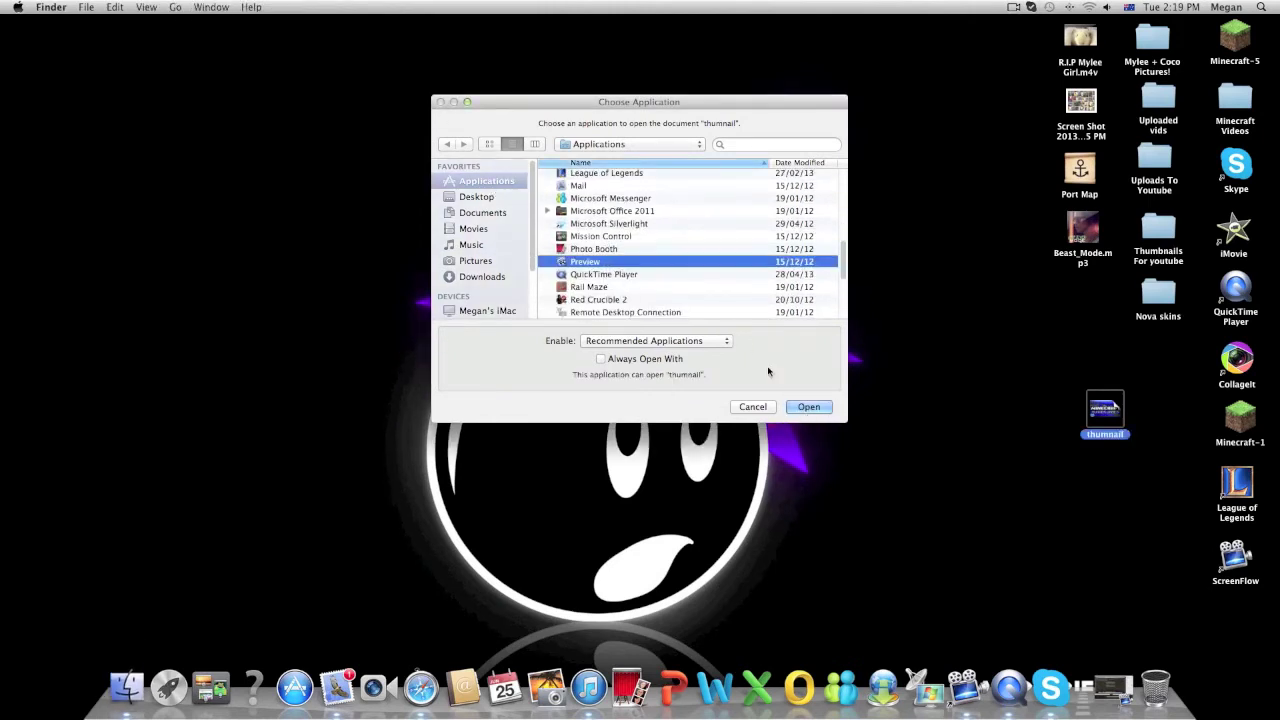
click(808, 407)
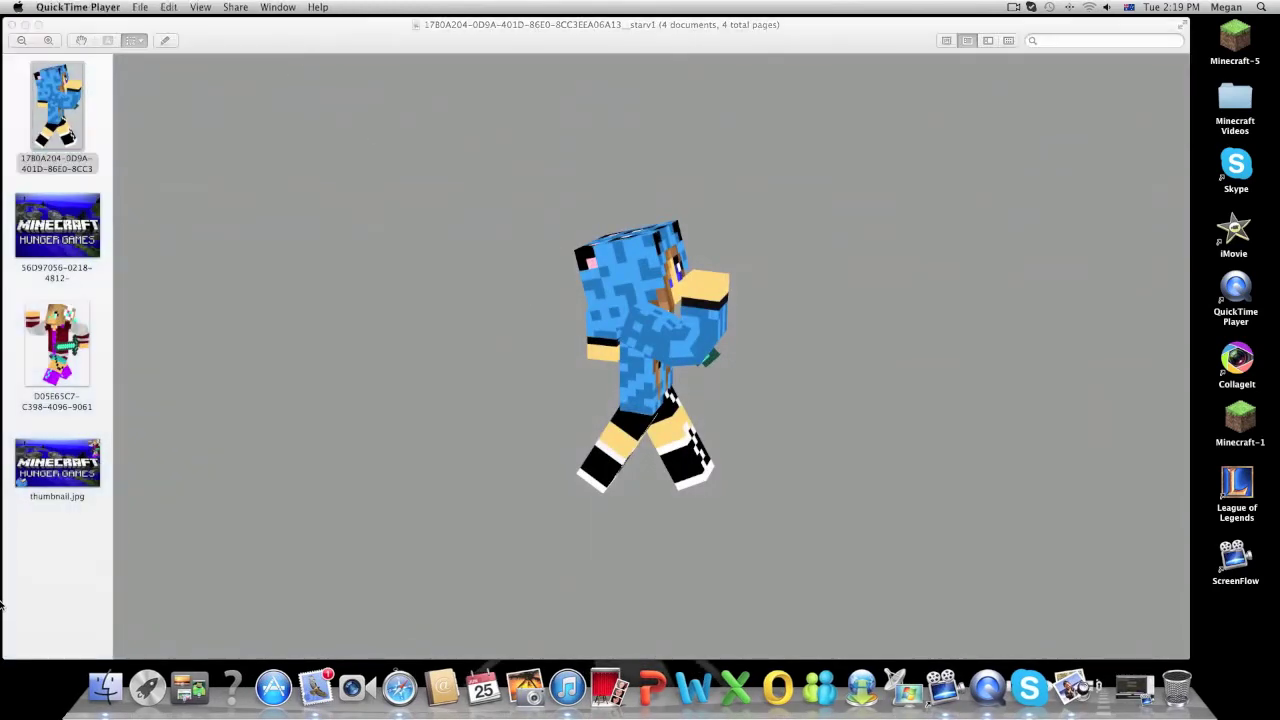
Browse the sidebar images, ending with thumbnail.jpg in the main view.
click(53, 143)
click(88, 227)
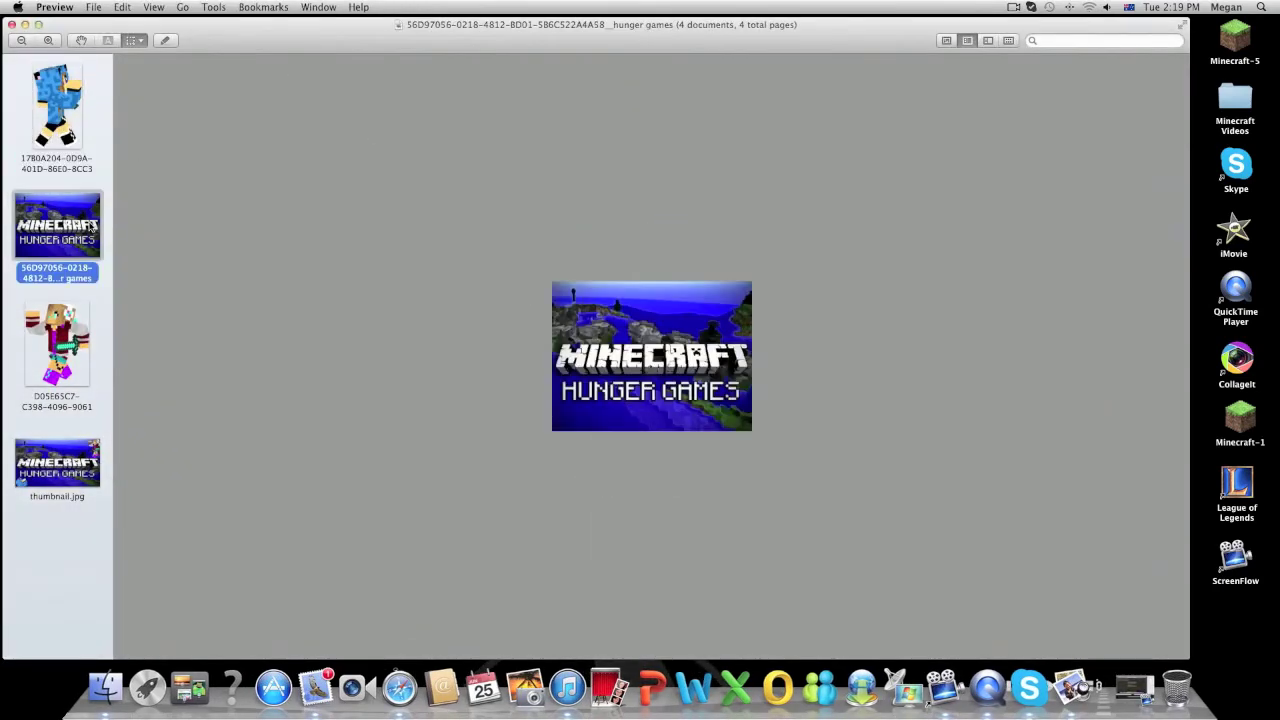
click(70, 340)
click(57, 250)
click(58, 104)
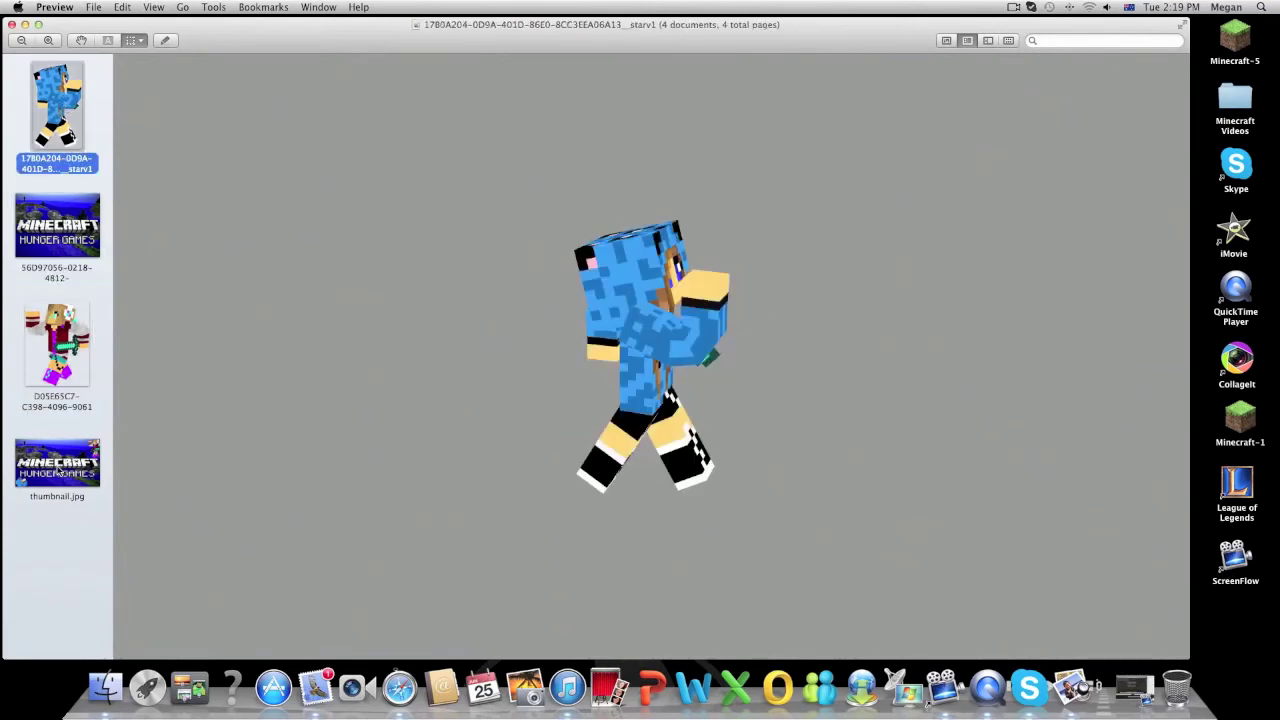
click(59, 472)
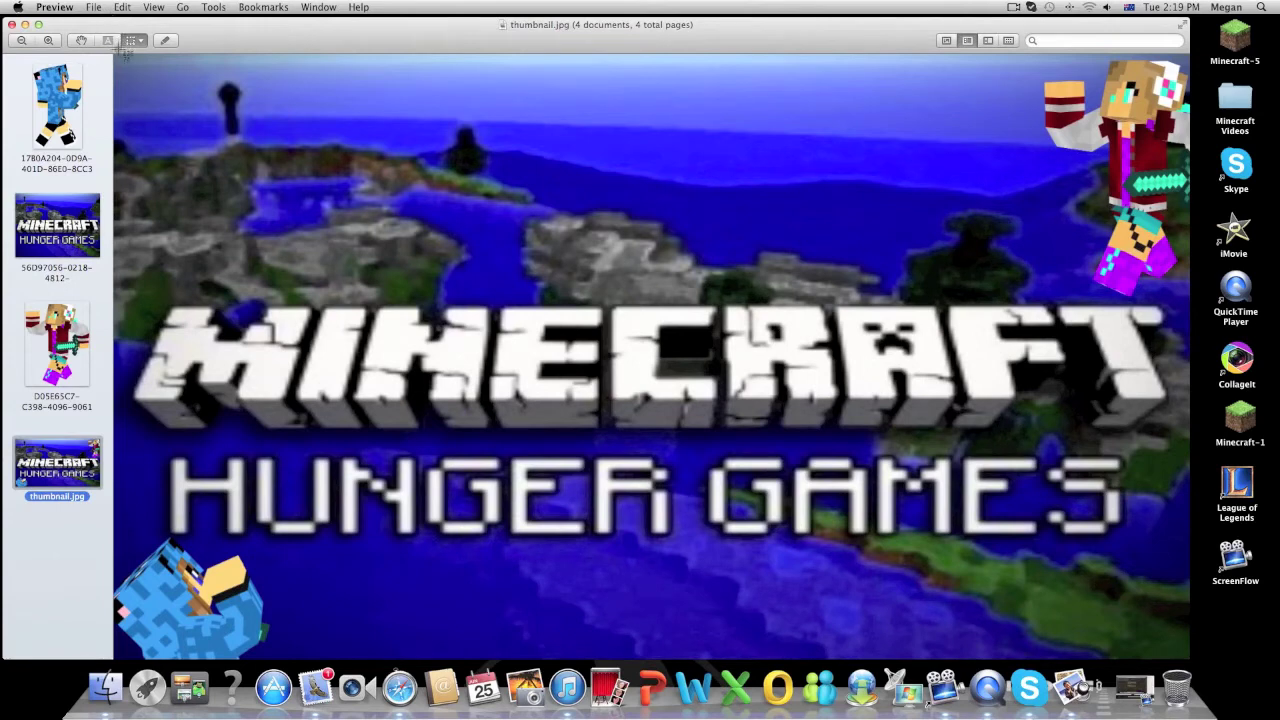
Take a From Selection screenshot covering the whole thumbnail artwork.
drag(117, 60, 1214, 658)
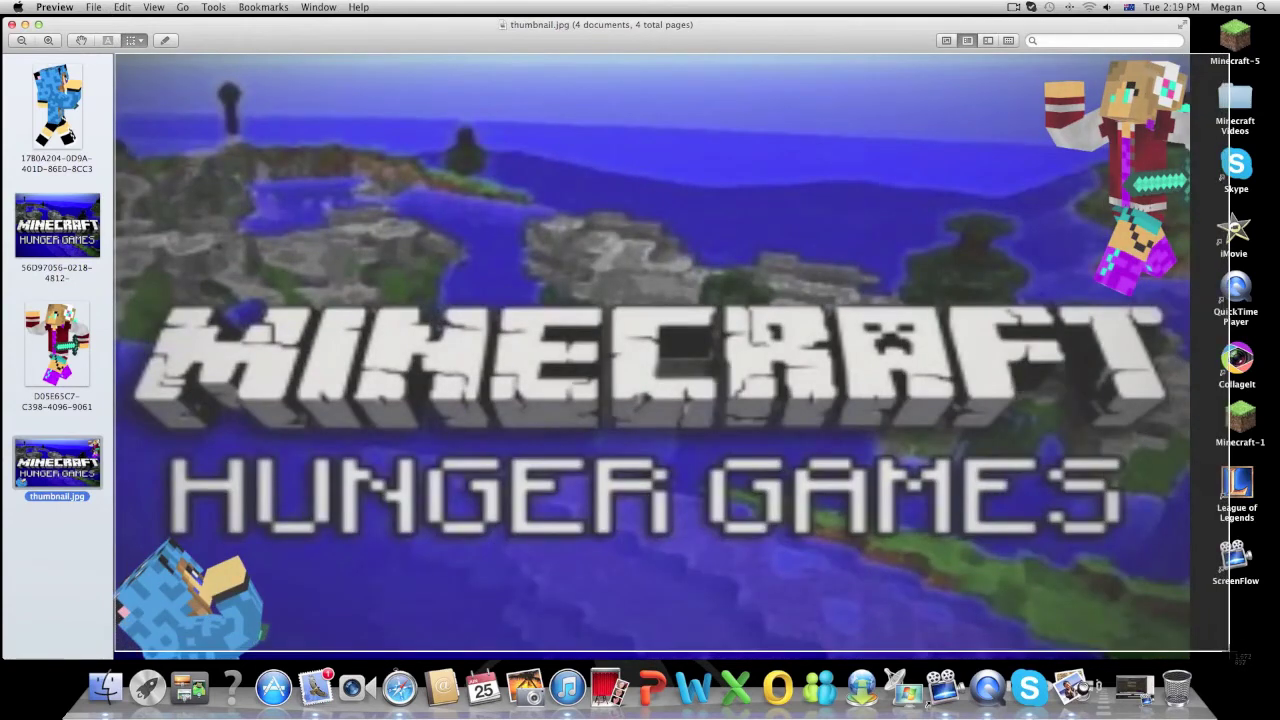
drag(1214, 658, 1192, 660)
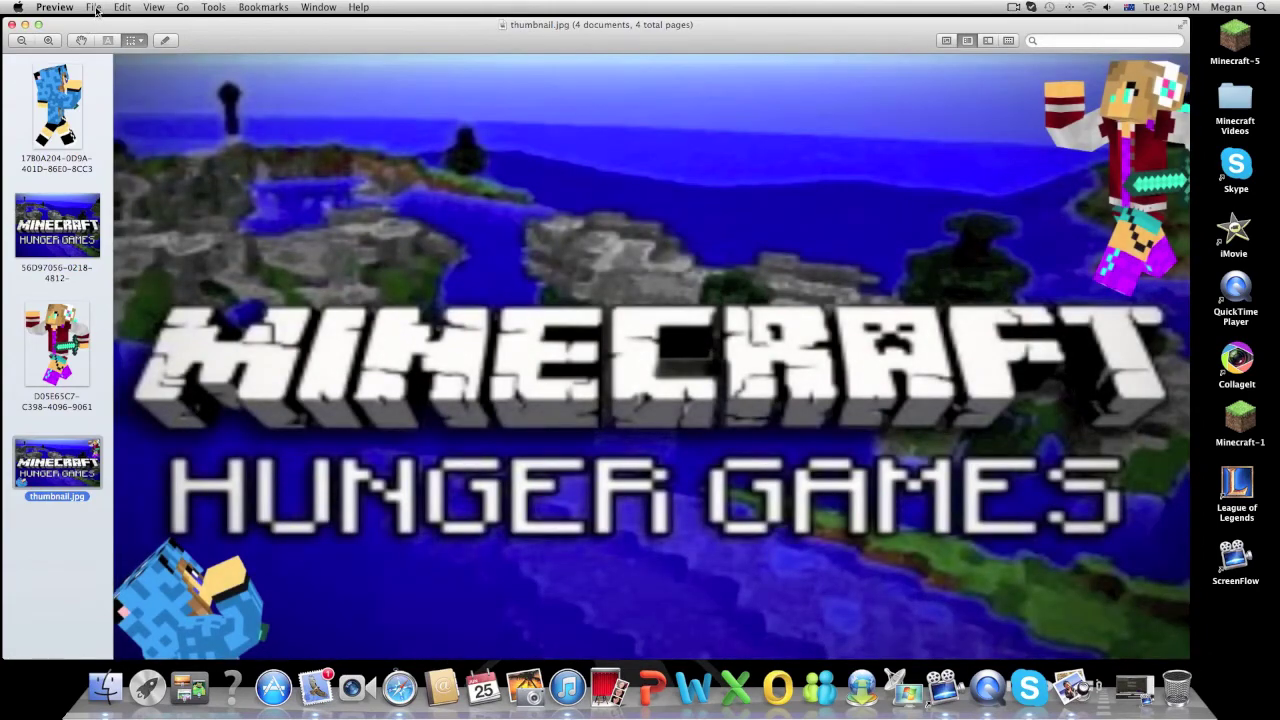
click(93, 7)
mouse_move(133, 212)
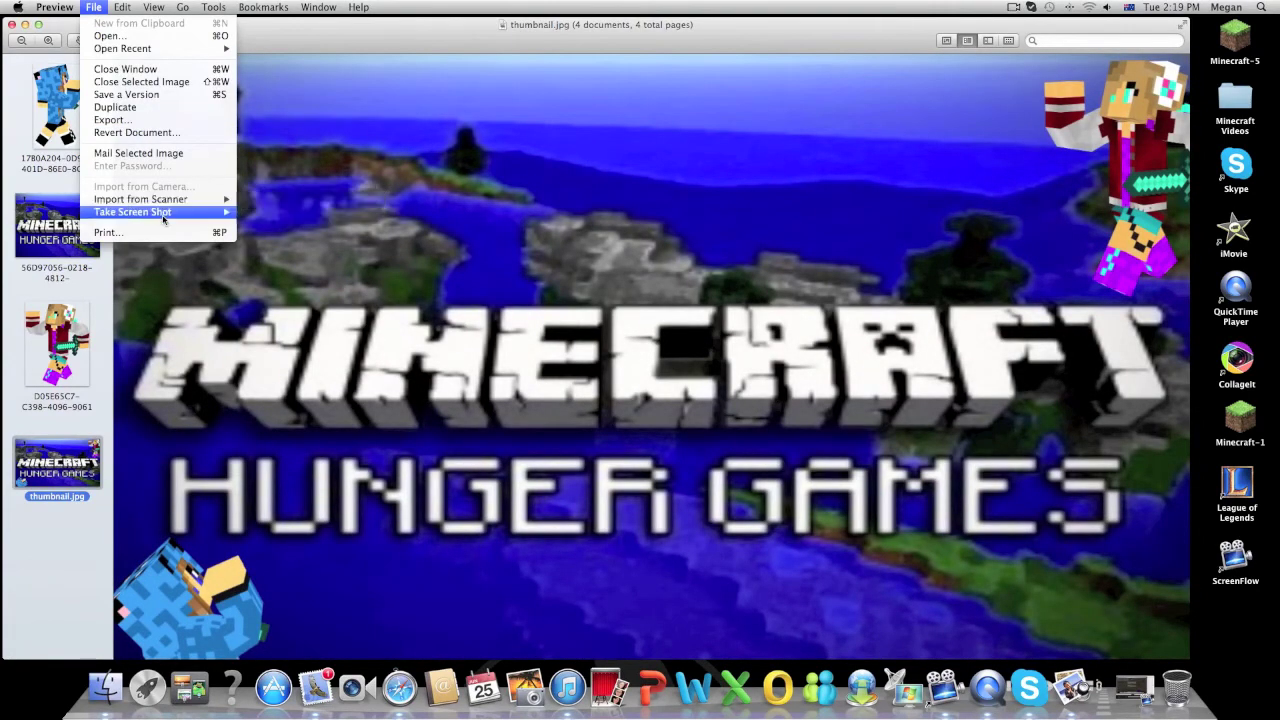
click(273, 213)
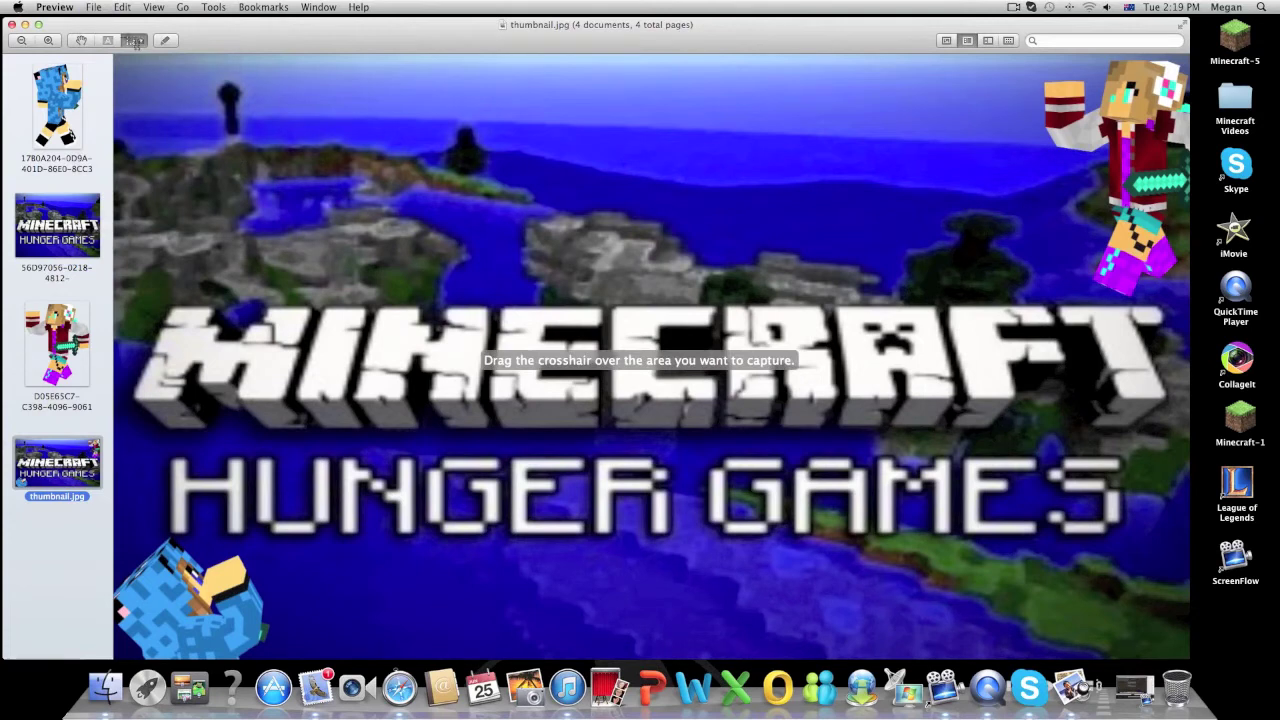
mouse_move(113, 55)
mouse_down()
mouse_move(943, 632)
mouse_move(1190, 660)
mouse_up()
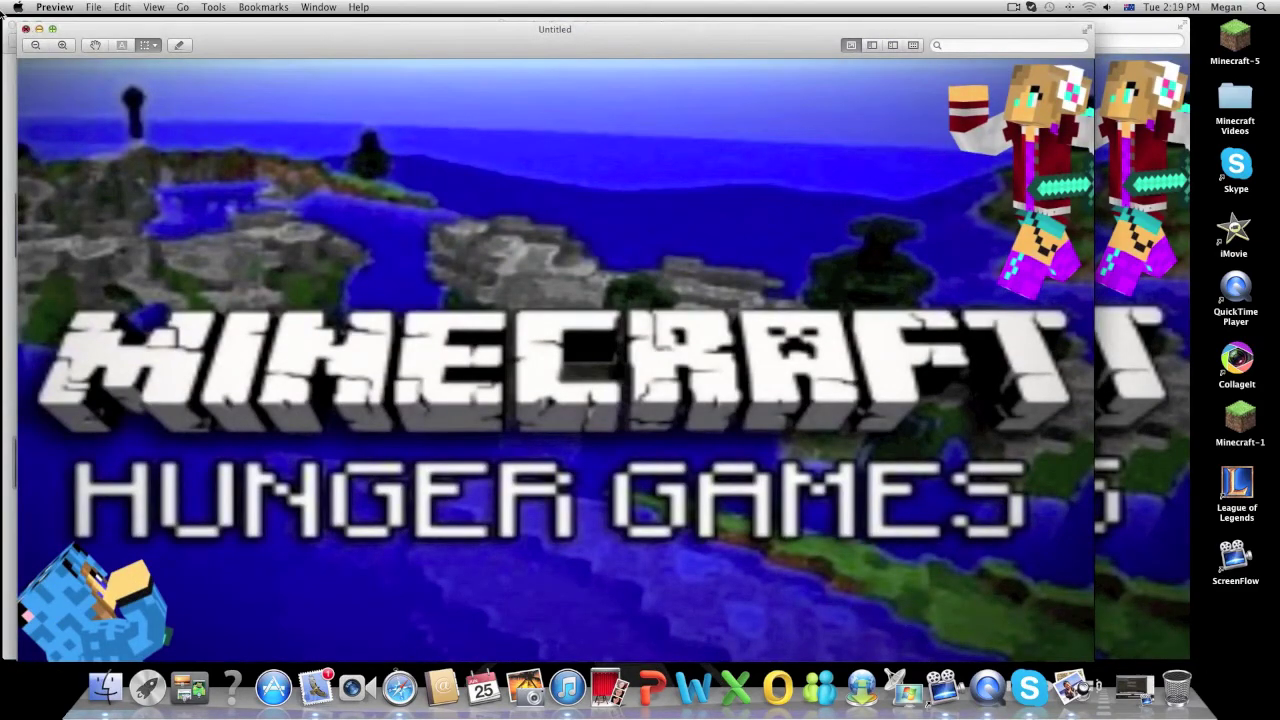
Save the untitled screenshot to the Desktop as 'pic' and close Preview.
click(26, 29)
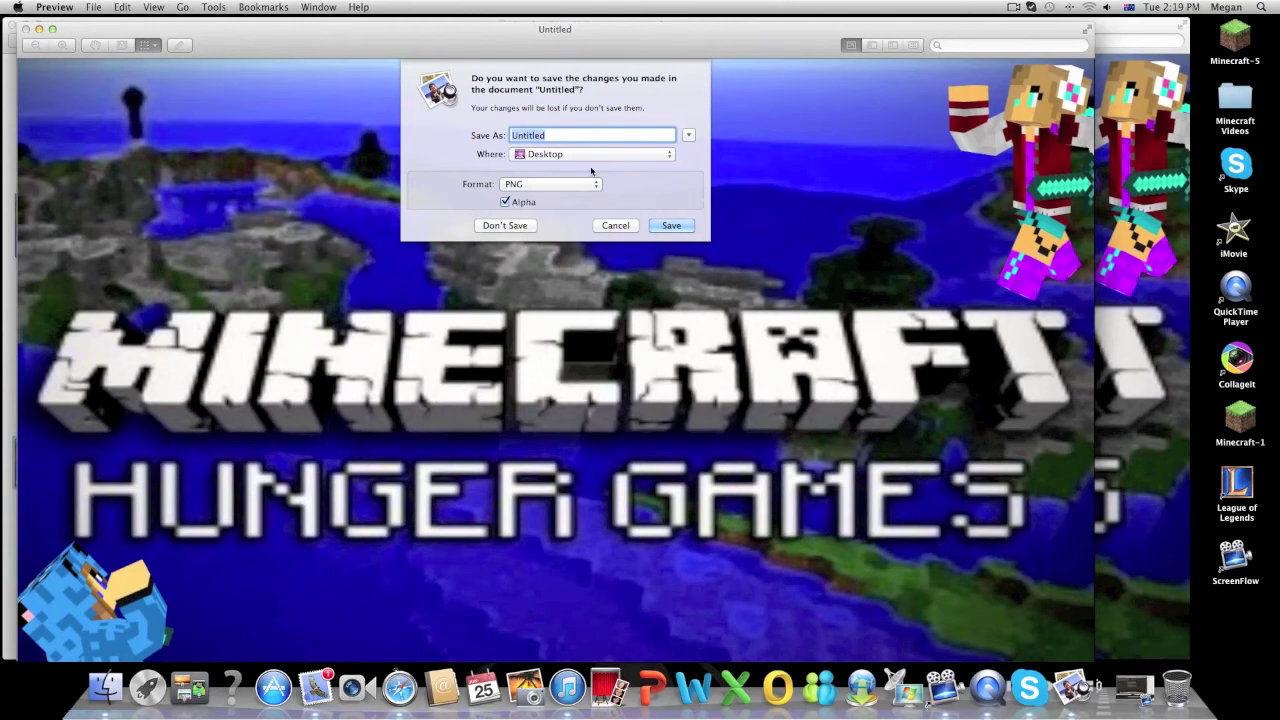
key(BackSpace)
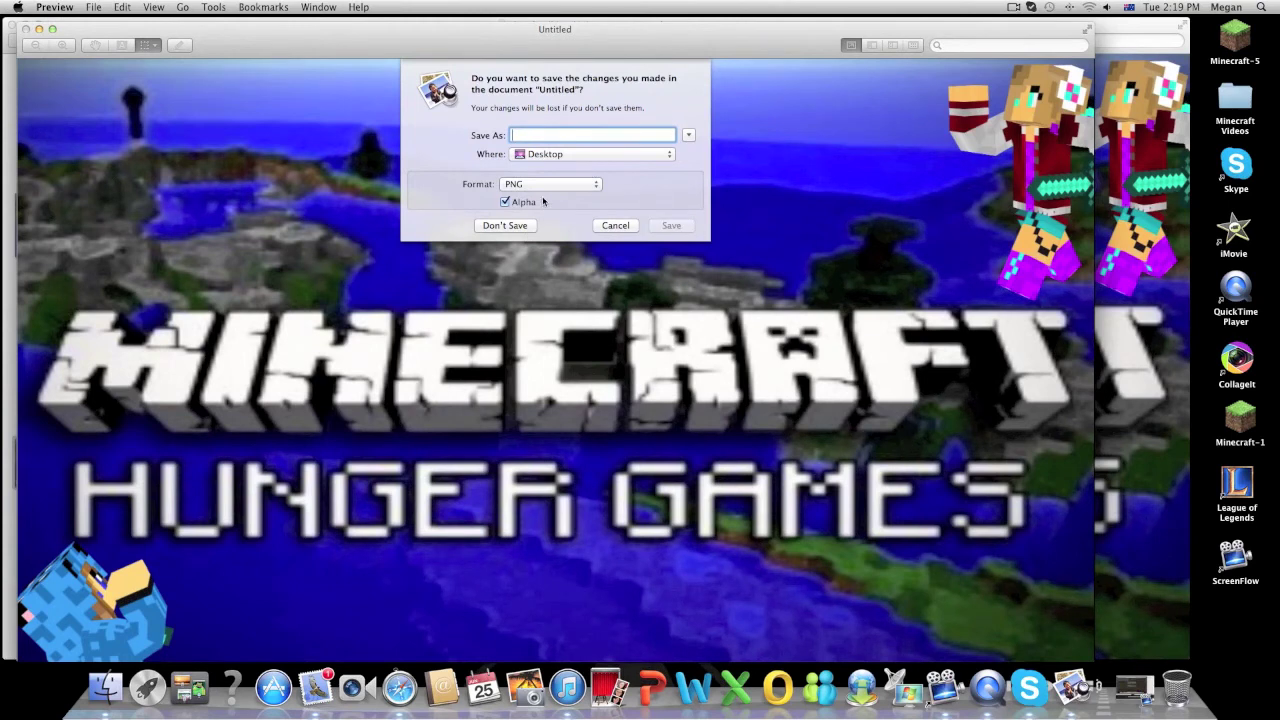
text(t)
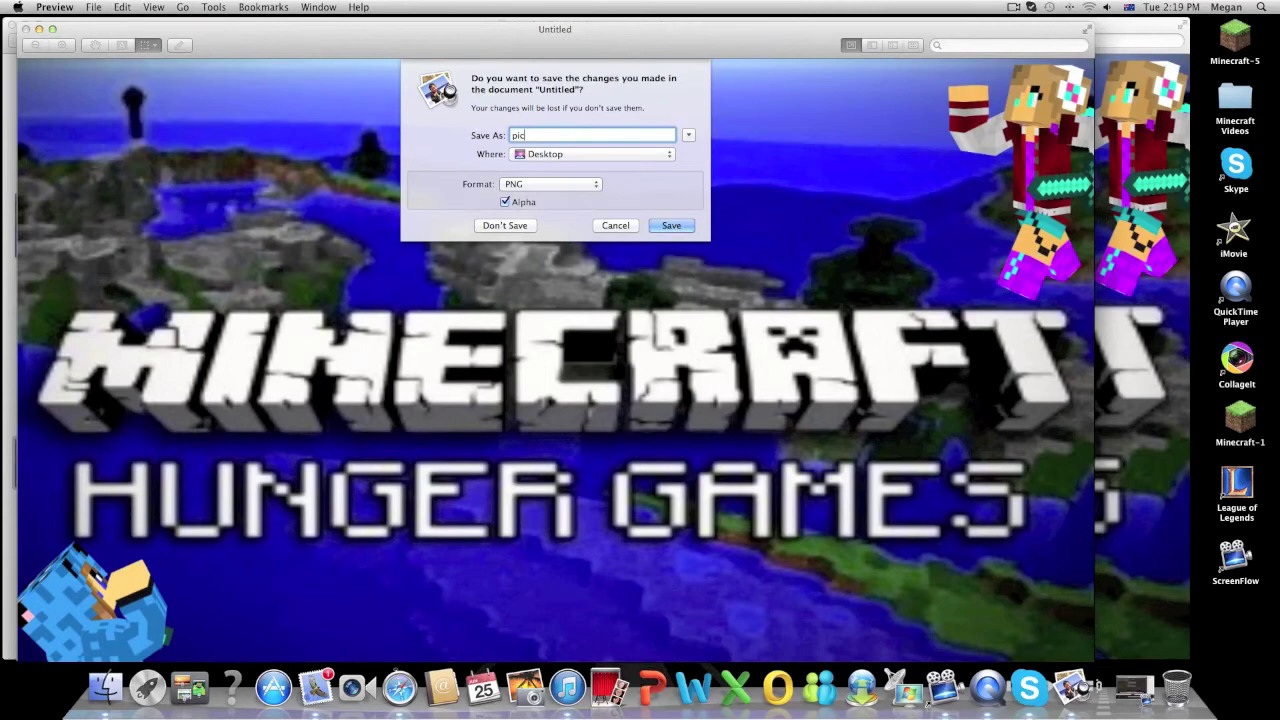
key(Return)
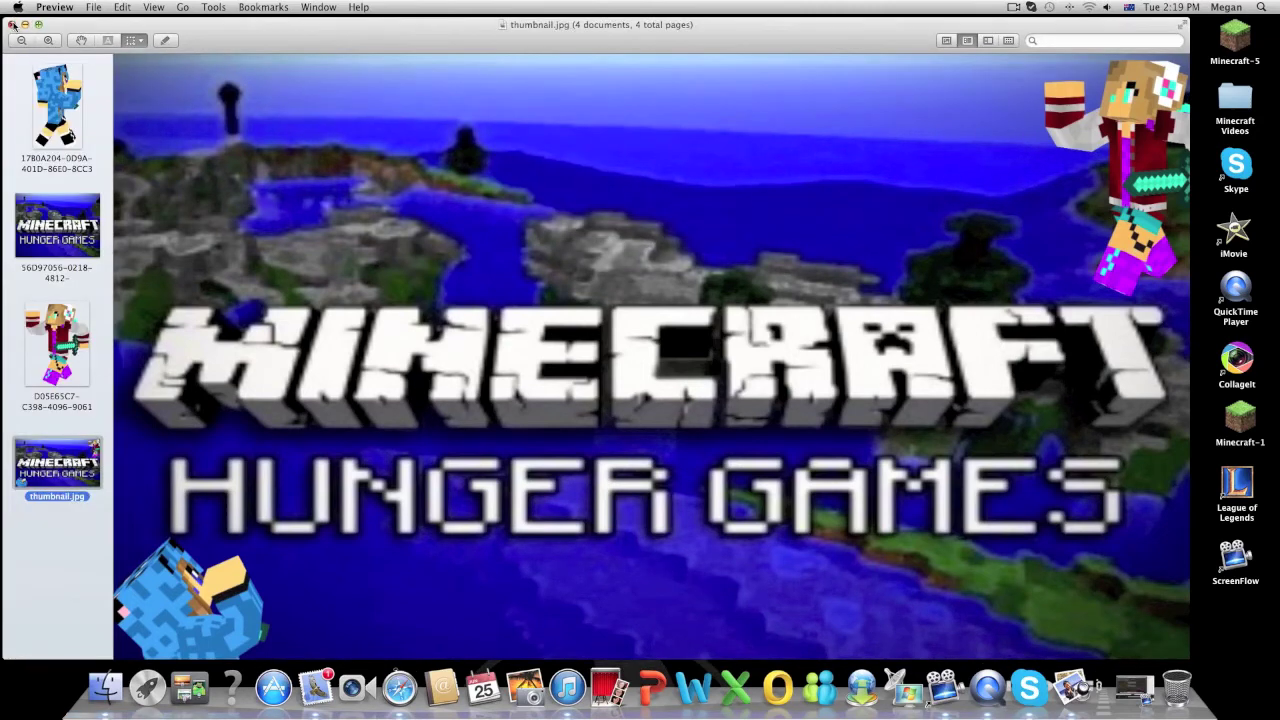
click(12, 23)
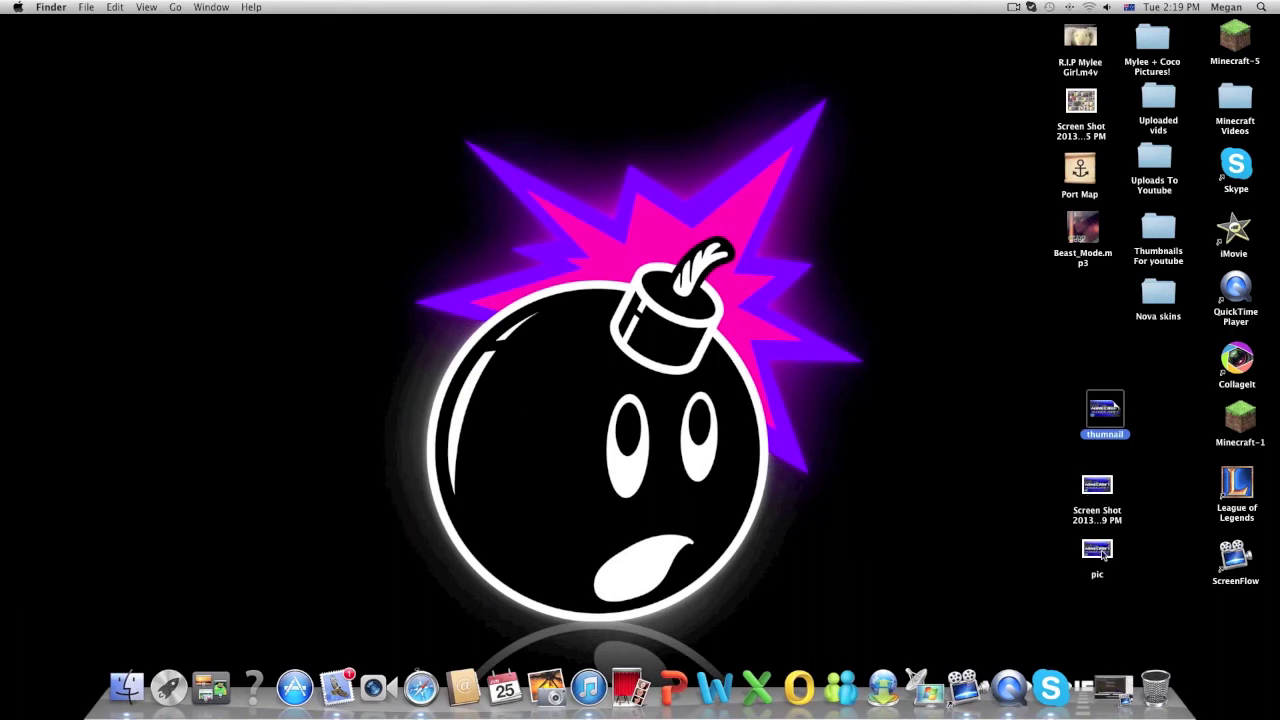
Trash the extra screenshot file and permanently empty the Trash.
drag(1100, 485, 1053, 466)
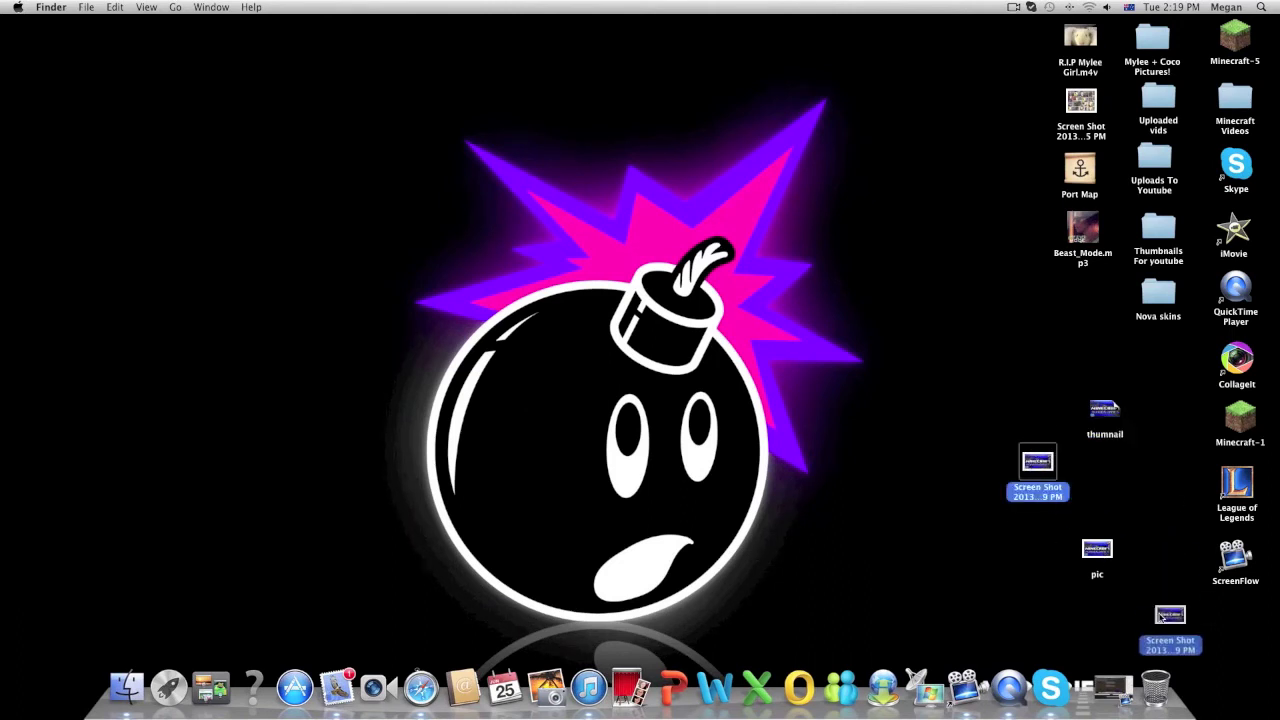
drag(1030, 470, 1155, 688)
right_click(1155, 686)
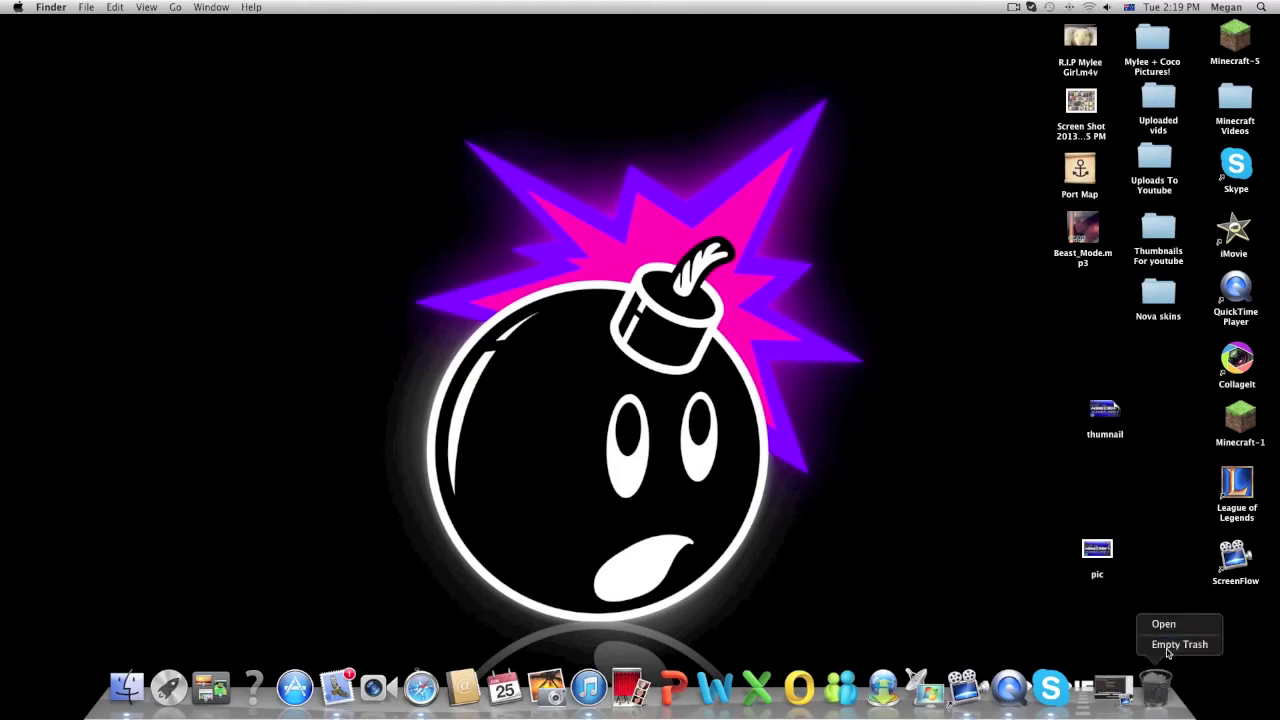
click(1178, 648)
click(704, 237)
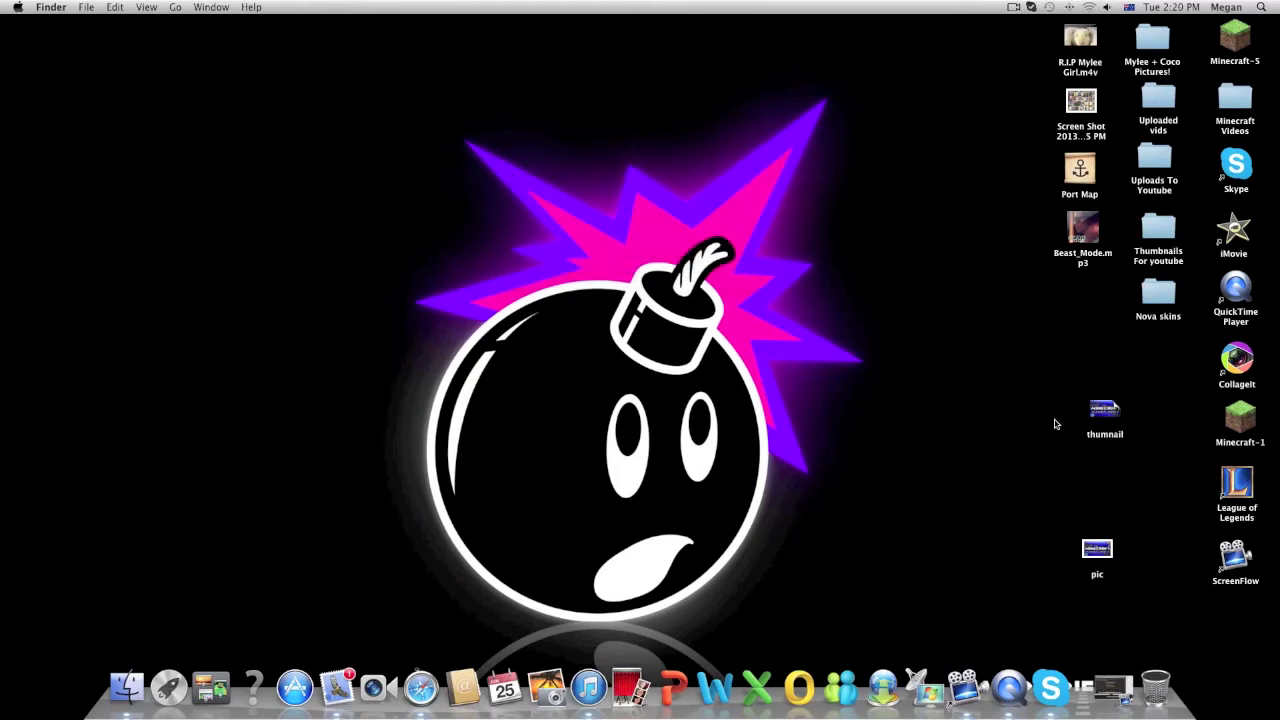
Open and close thumnail, then drop it into the 'Uploads To Youtube' folder.
drag(1105, 418, 686, 230)
double_click(686, 230)
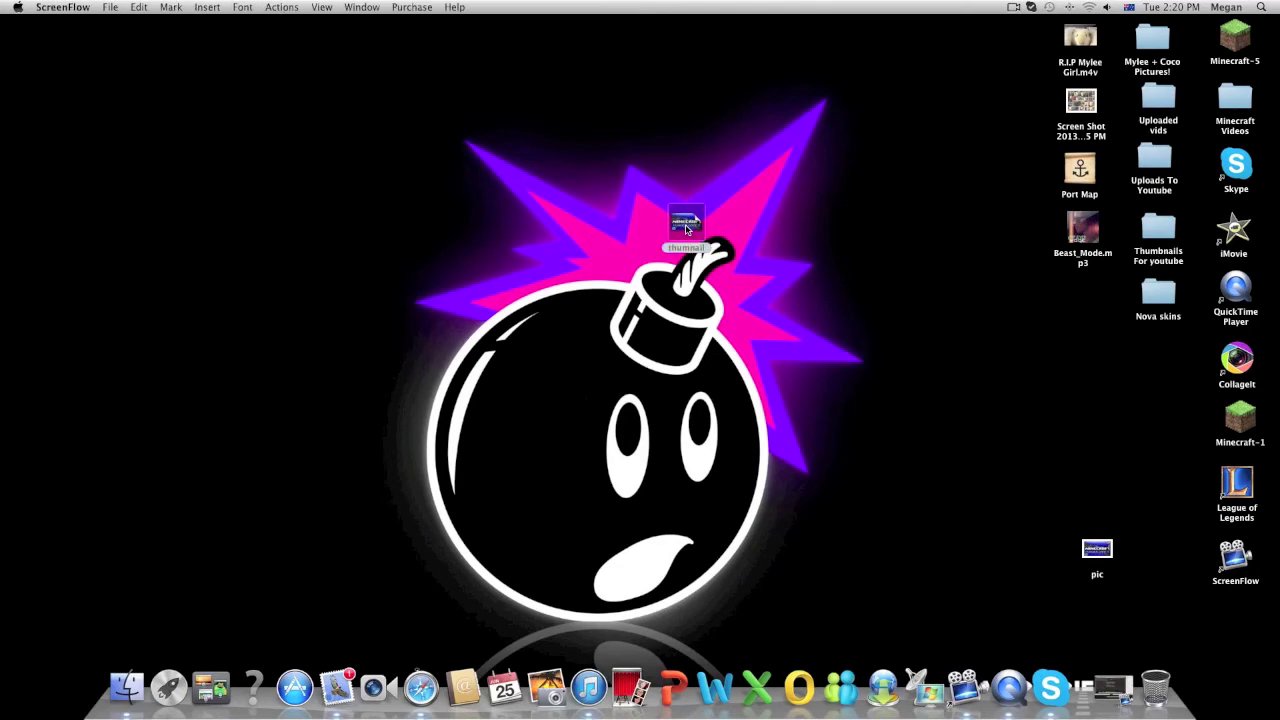
click(14, 21)
mouse_move(688, 230)
mouse_down()
mouse_move(1168, 233)
mouse_move(1156, 222)
mouse_up()
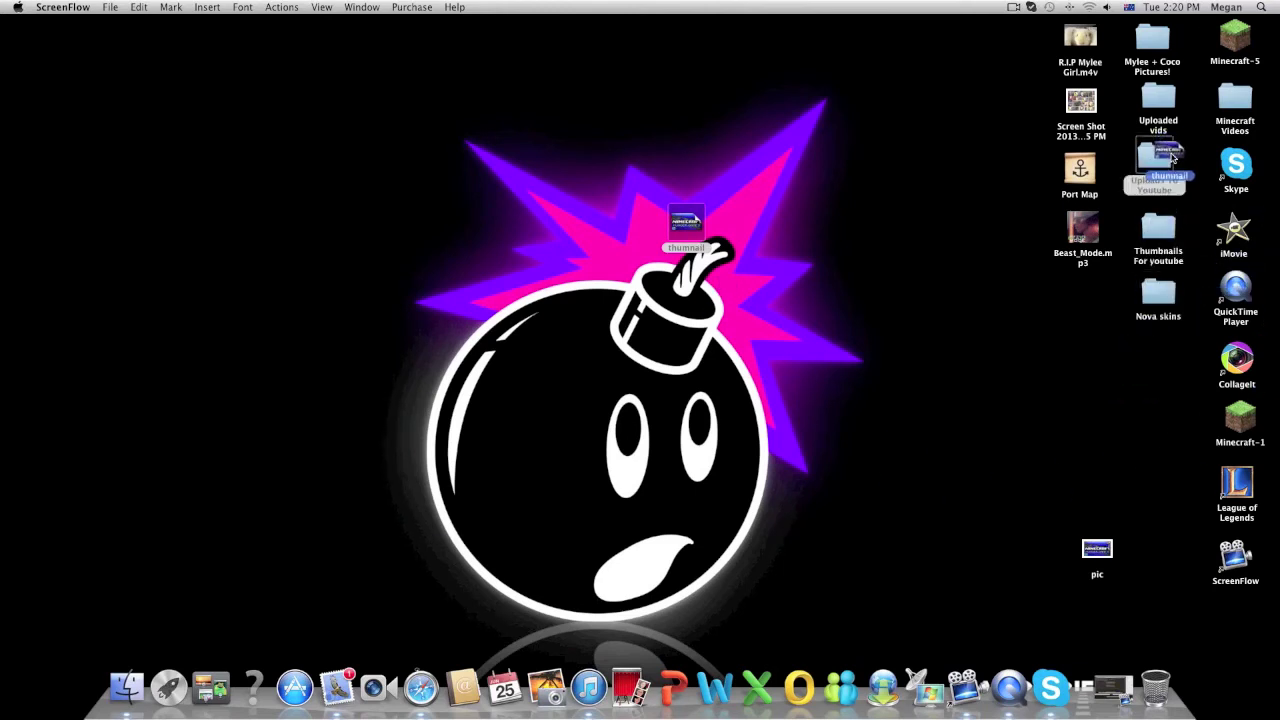
drag(1156, 222, 1235, 100)
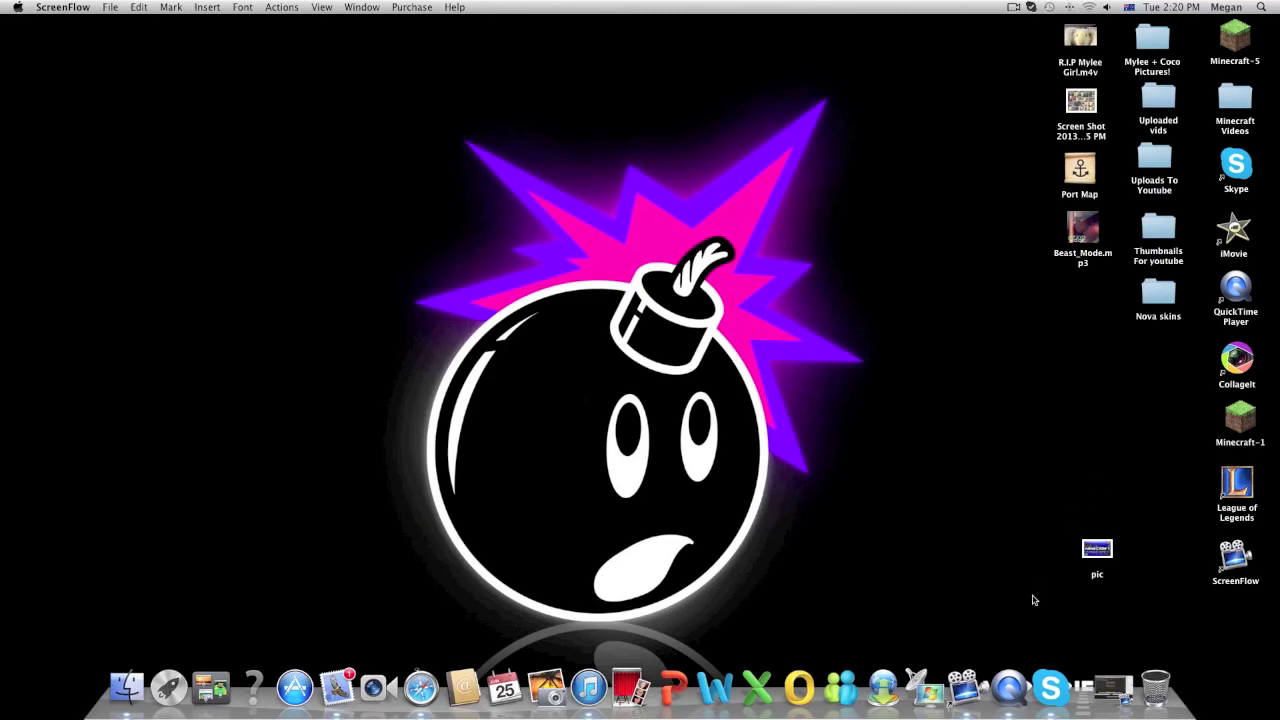
double_click(1105, 546)
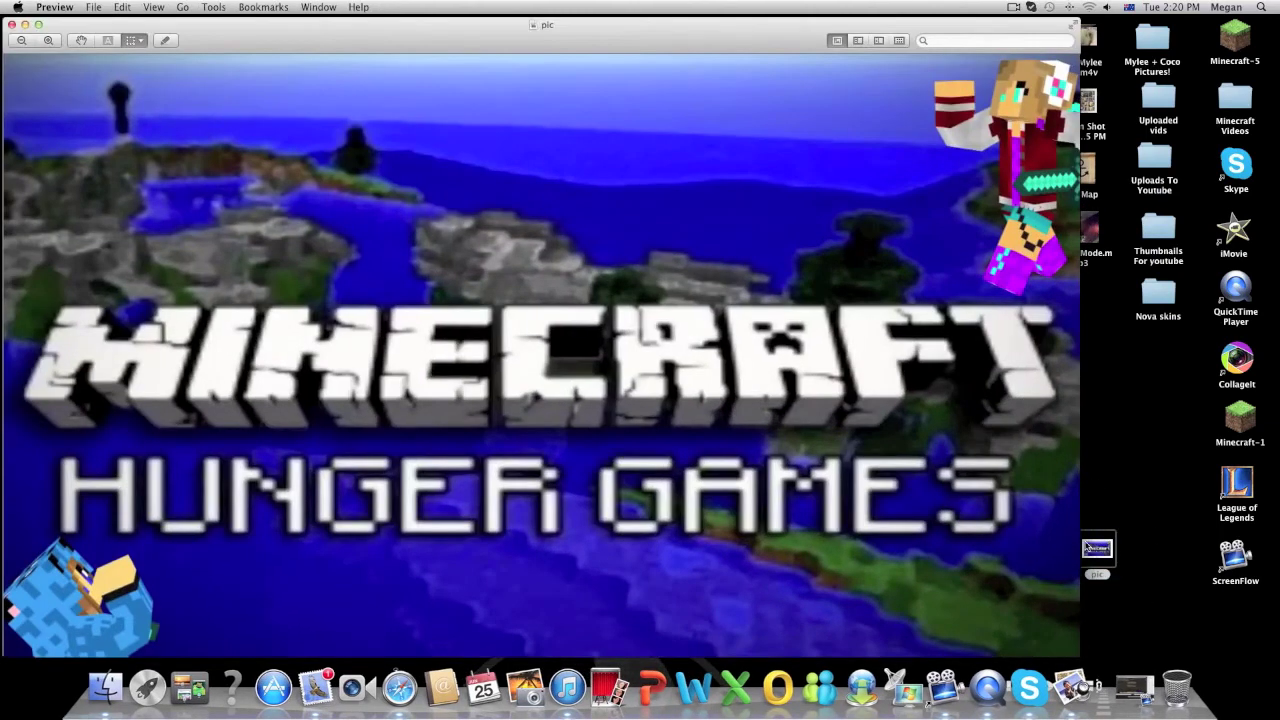
drag(77, 27, 110, 24)
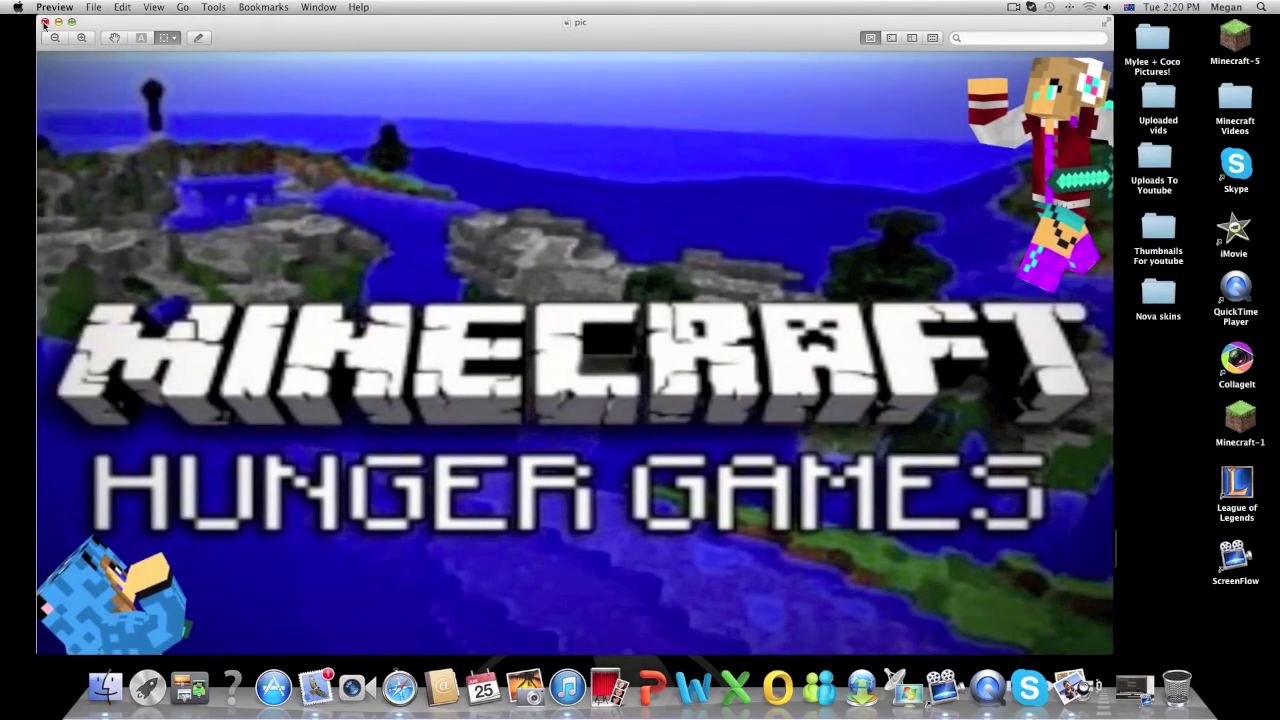
click(44, 22)
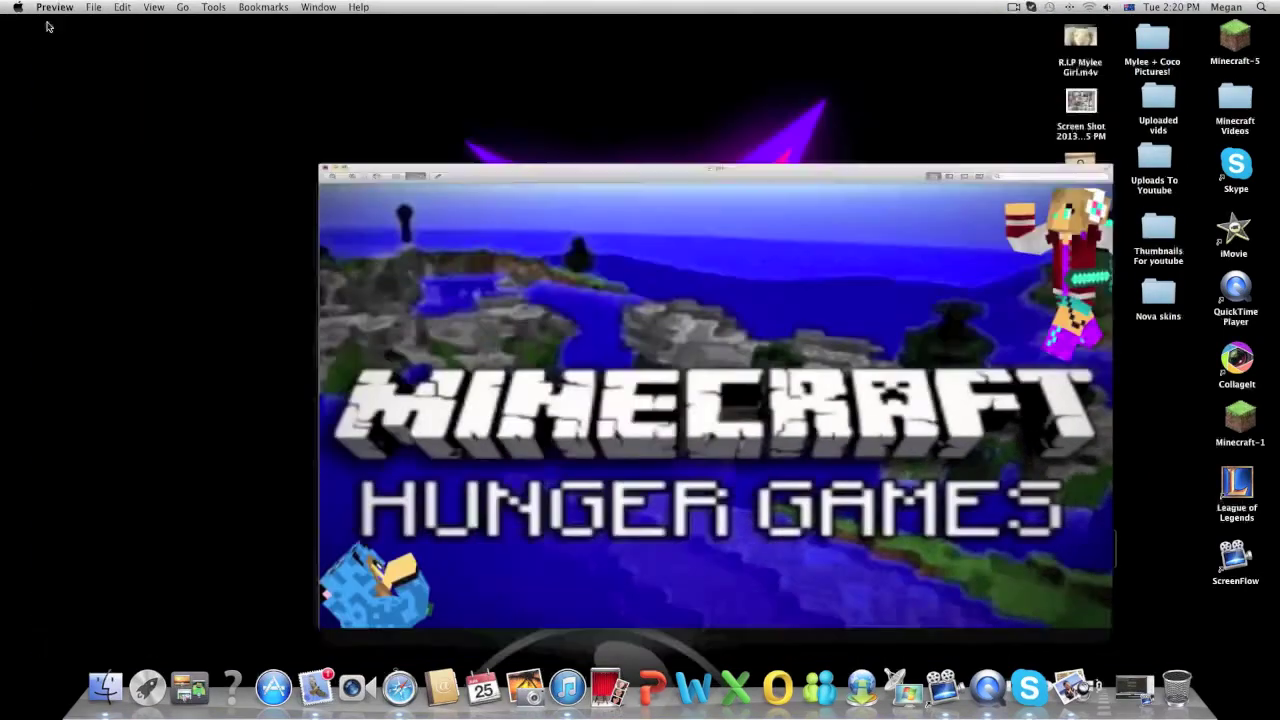
In Safari, open YouTube's Video Manager and edit the raidwars upload.
click(423, 690)
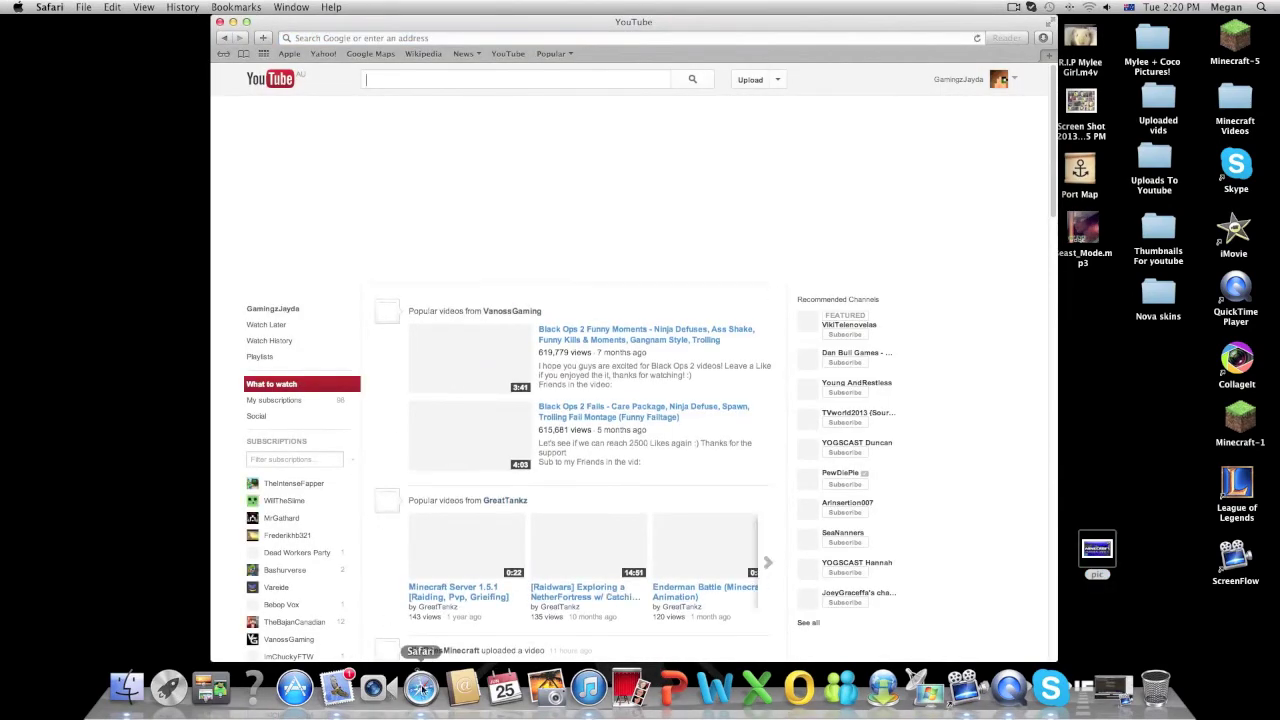
click(971, 80)
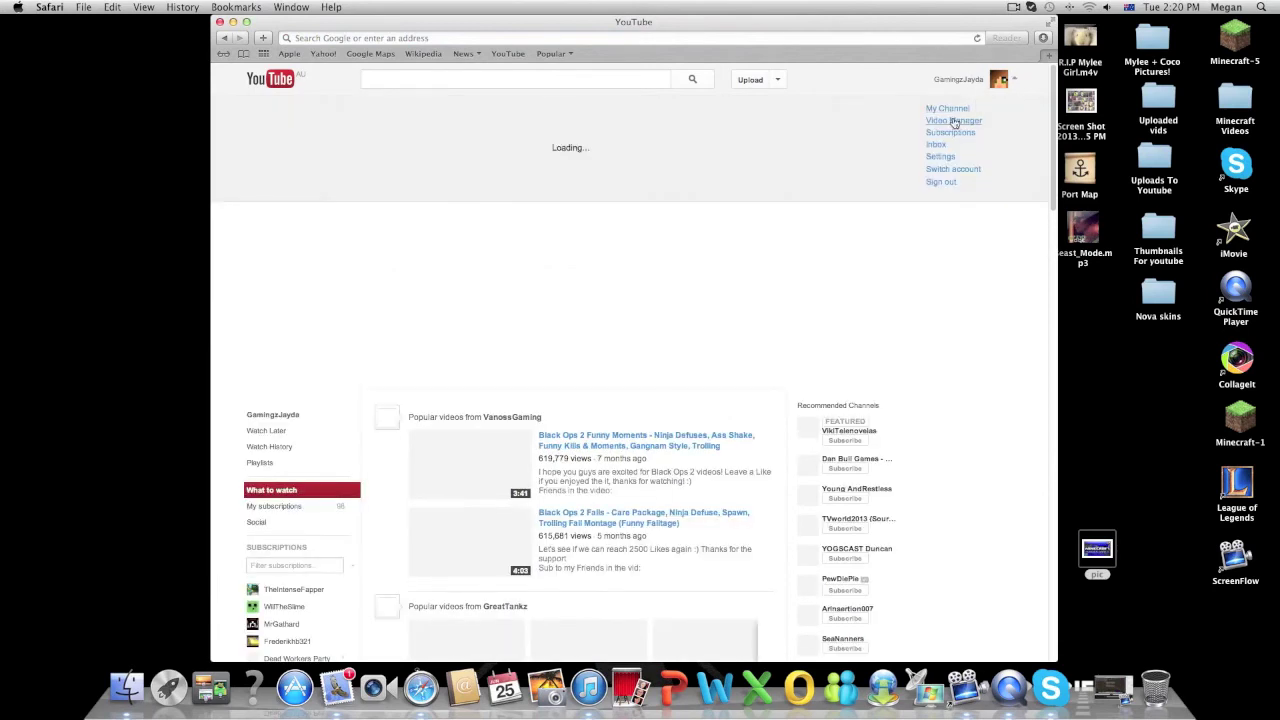
click(955, 122)
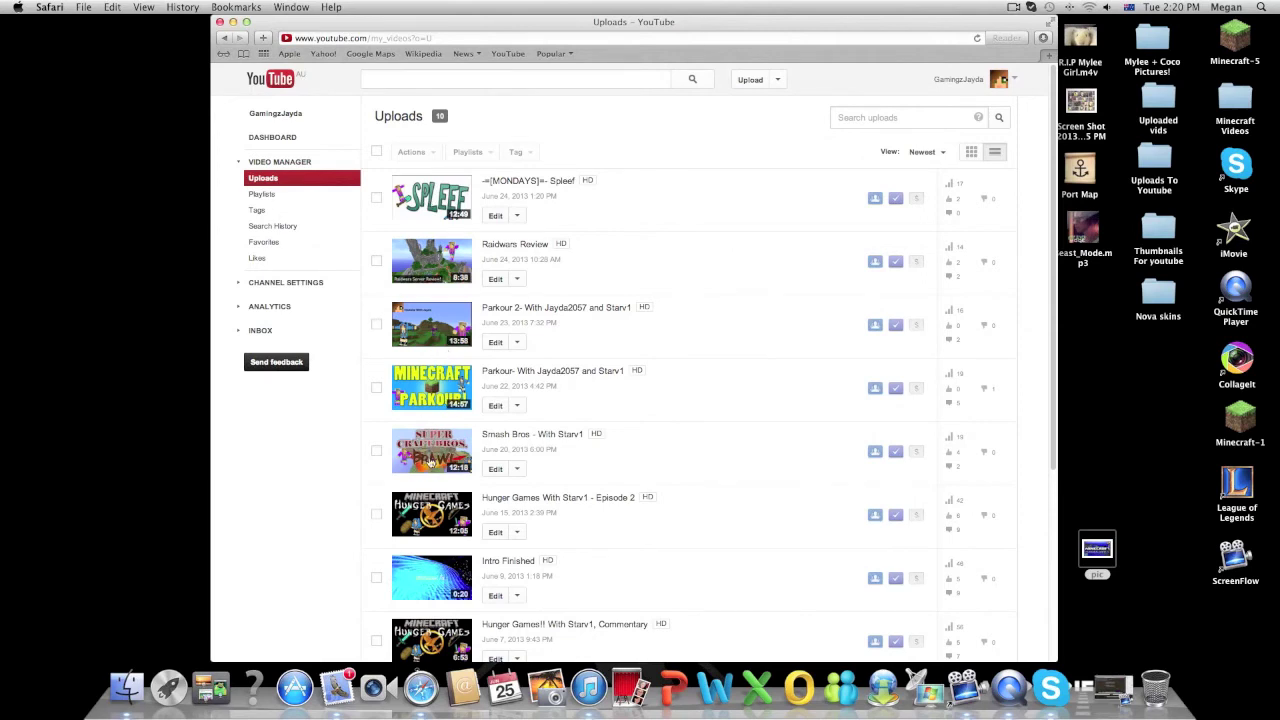
scroll(431, 461, down, 2)
scroll(432, 462, down, 1)
scroll(435, 495, down, 3)
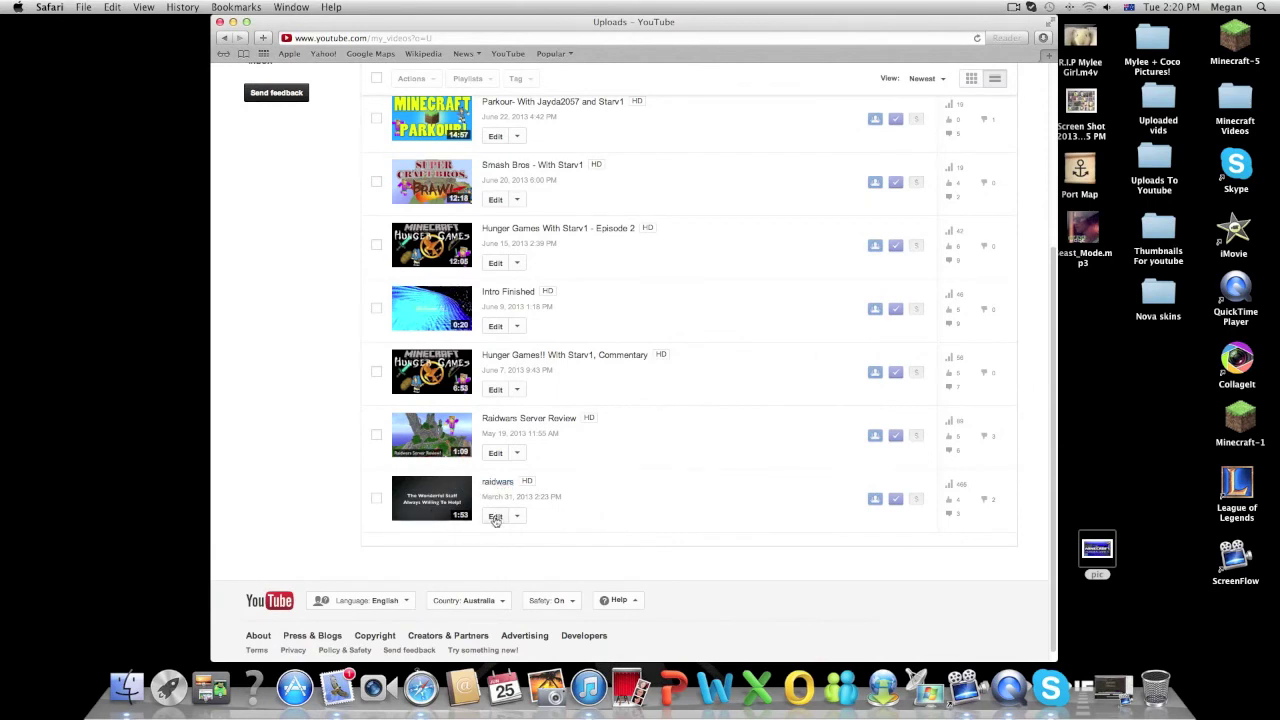
click(495, 517)
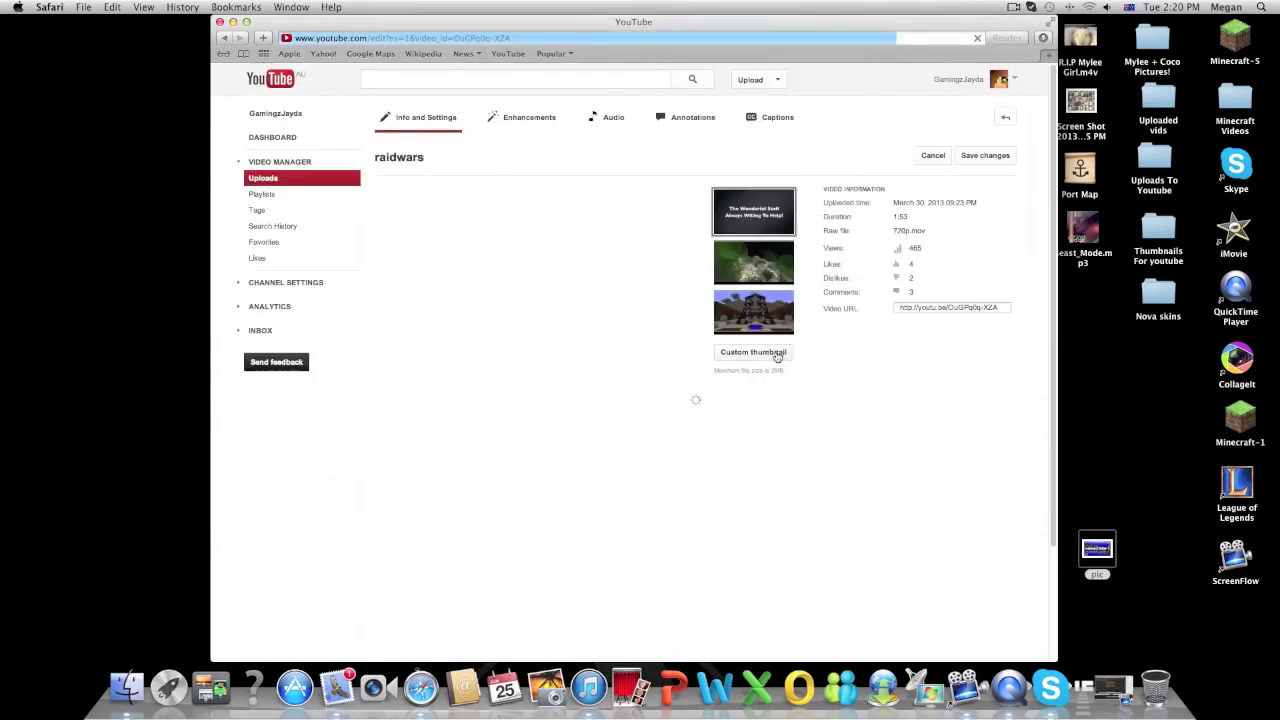
Upload 'pic' from the Desktop as the raidwars video's custom thumbnail.
click(777, 352)
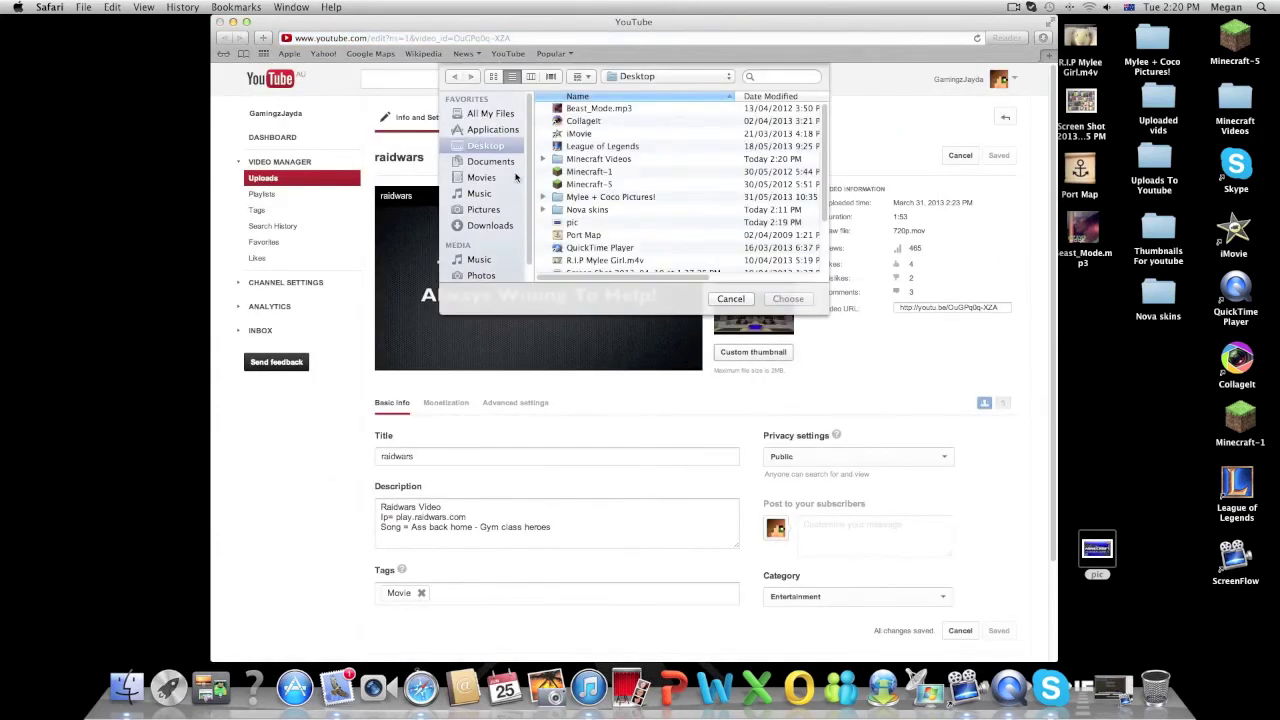
click(600, 220)
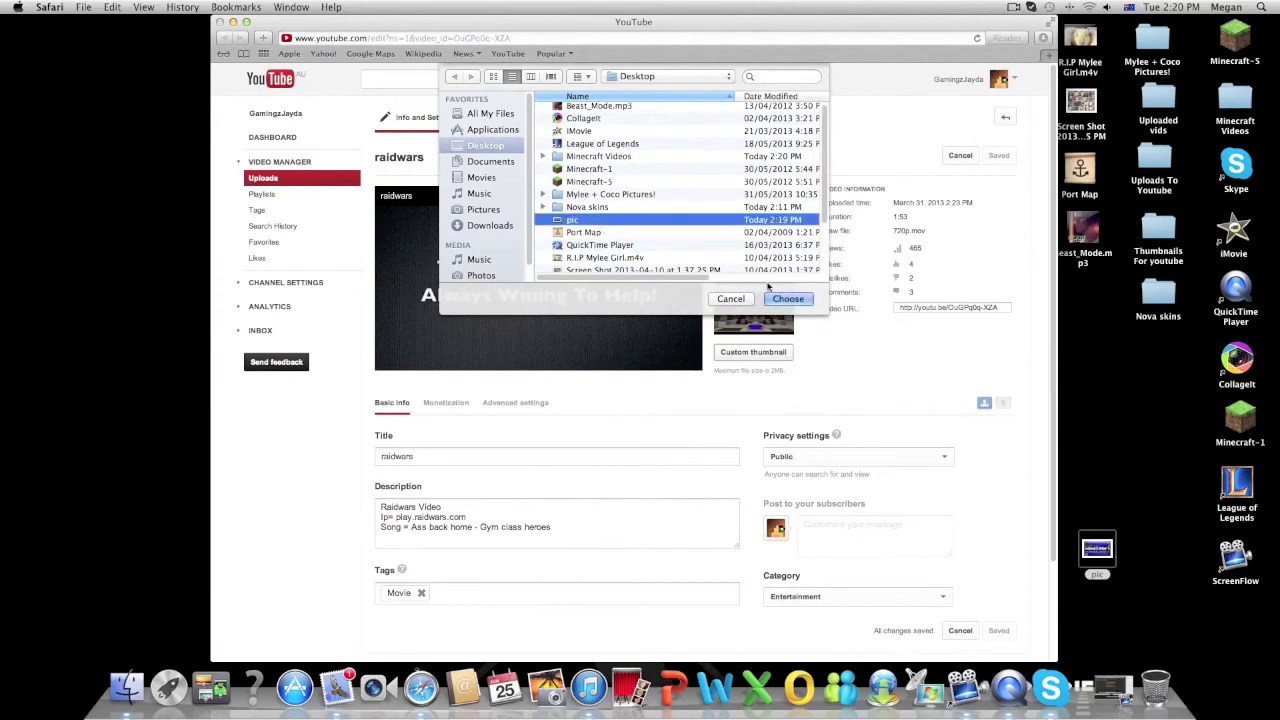
click(785, 299)
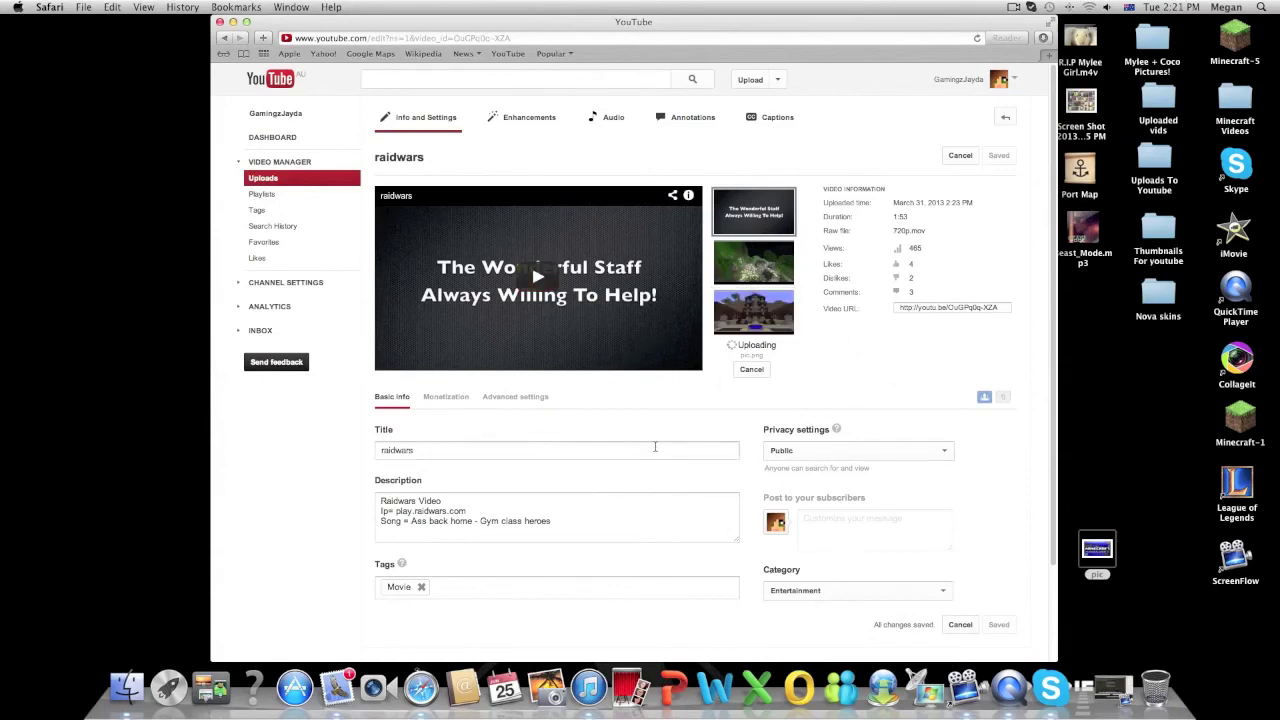
scroll(600, 556, down, 2)
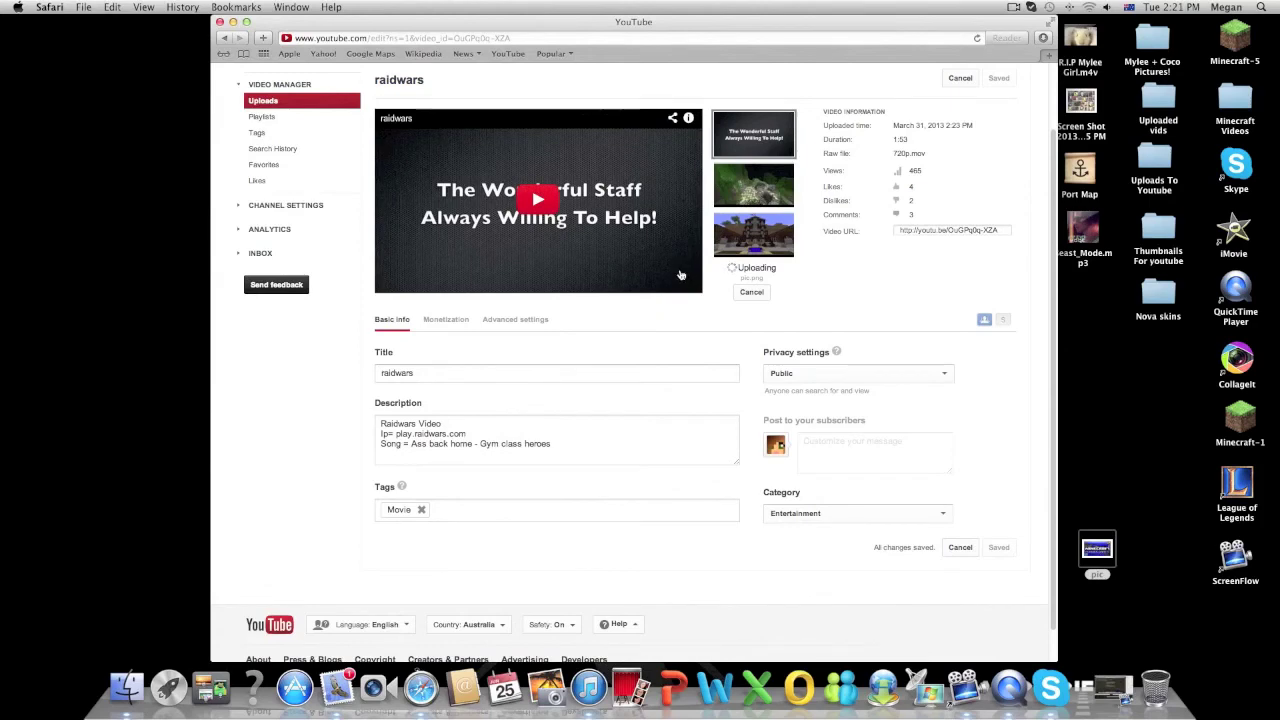
scroll(678, 275, up, 3)
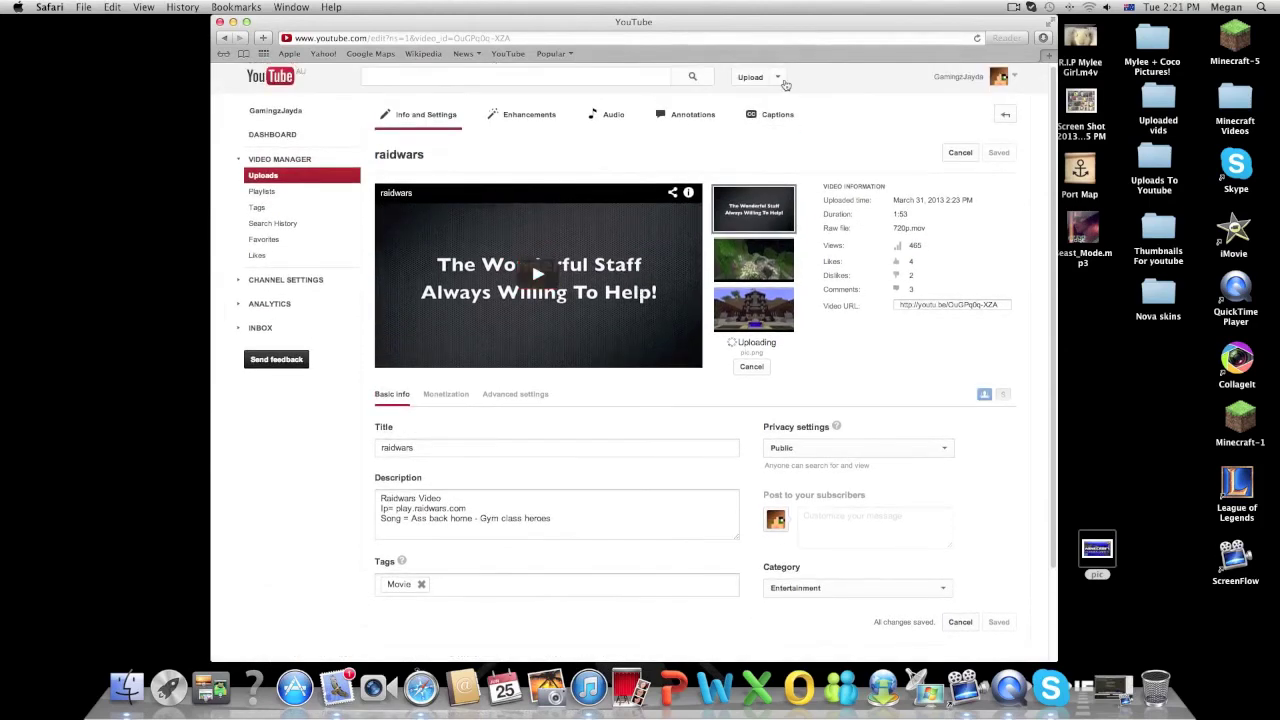
drag(763, 21, 636, 13)
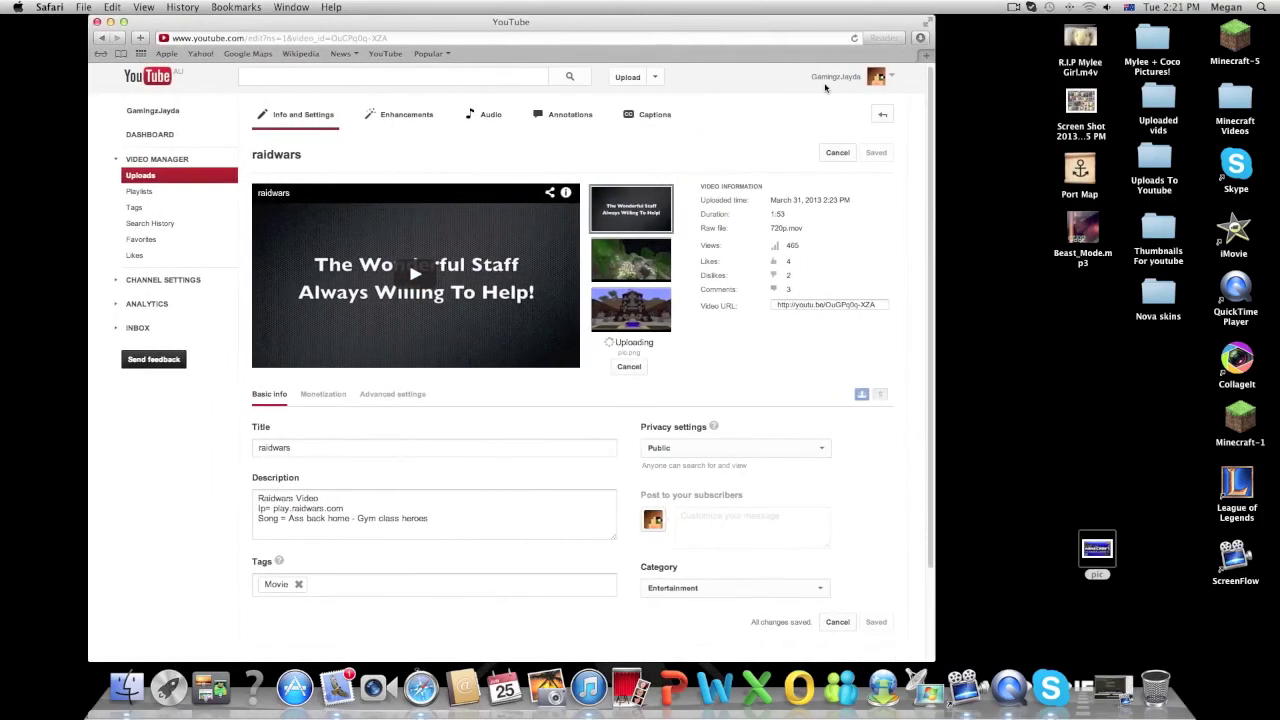
Preview the older Minecraft PVP and Super Craft Bros thumbnails, then close them and the Thumbnails For youtube folder.
double_click(1158, 232)
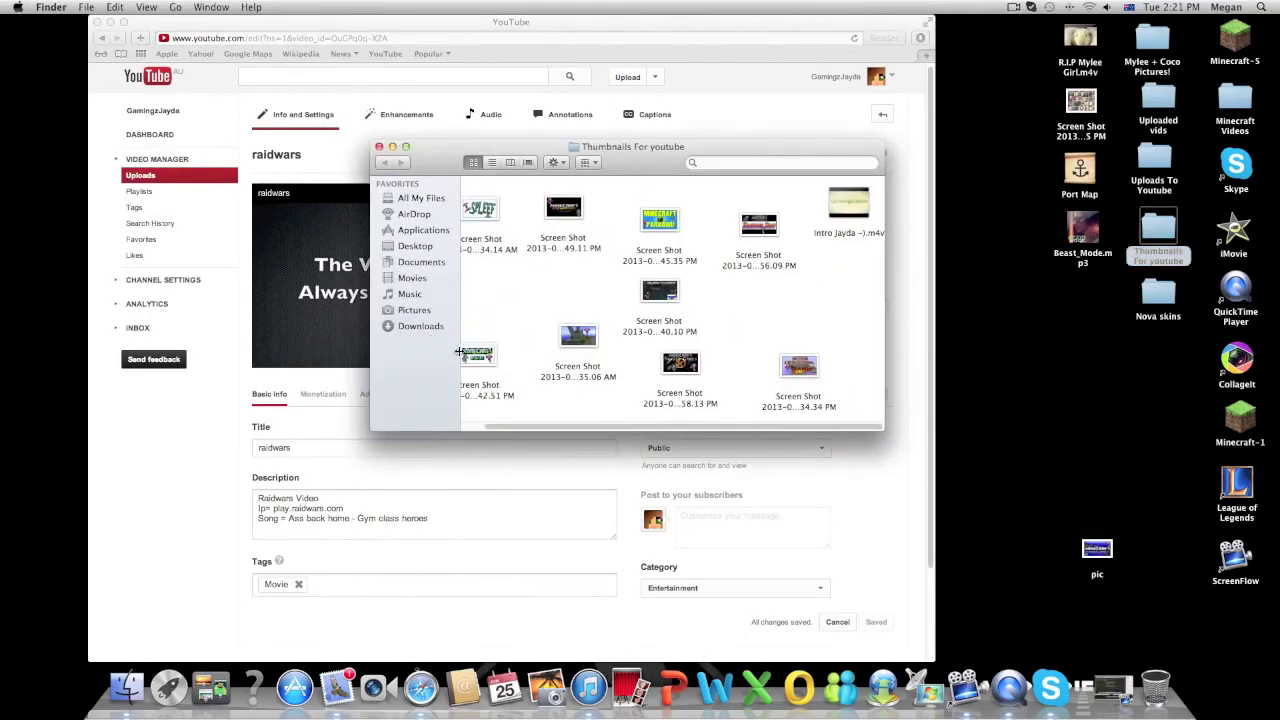
double_click(476, 356)
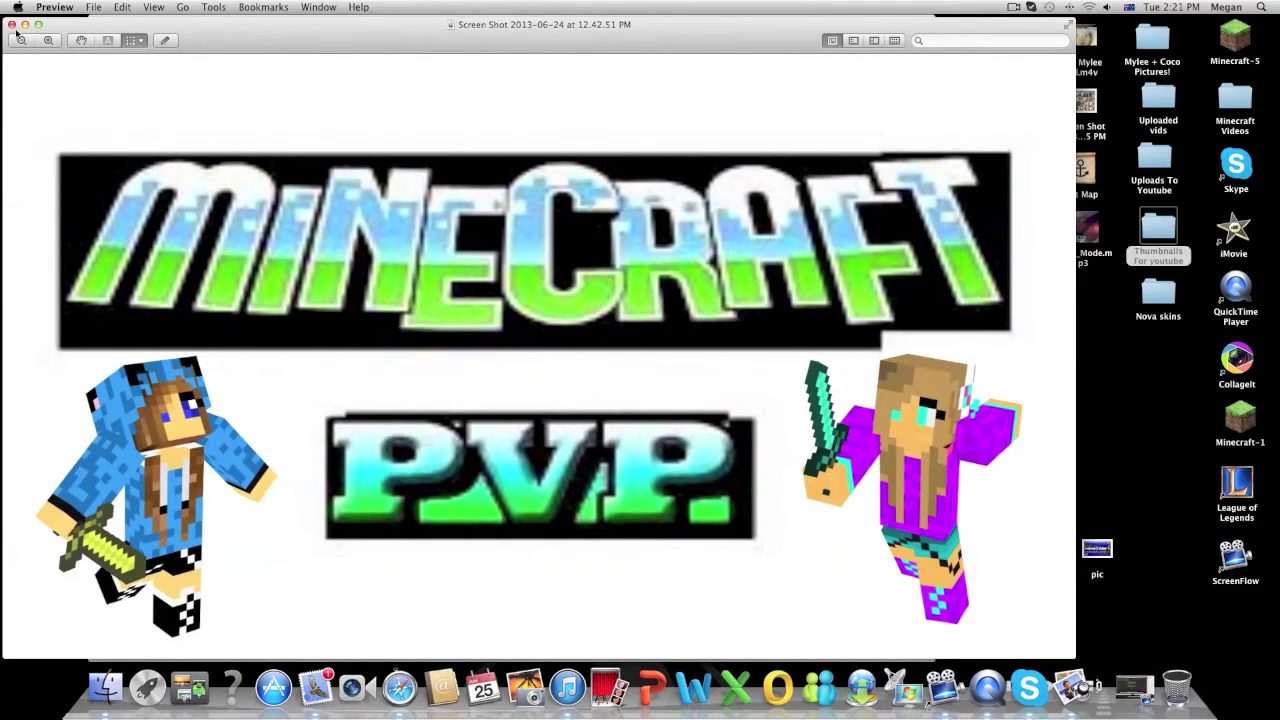
click(12, 24)
double_click(798, 365)
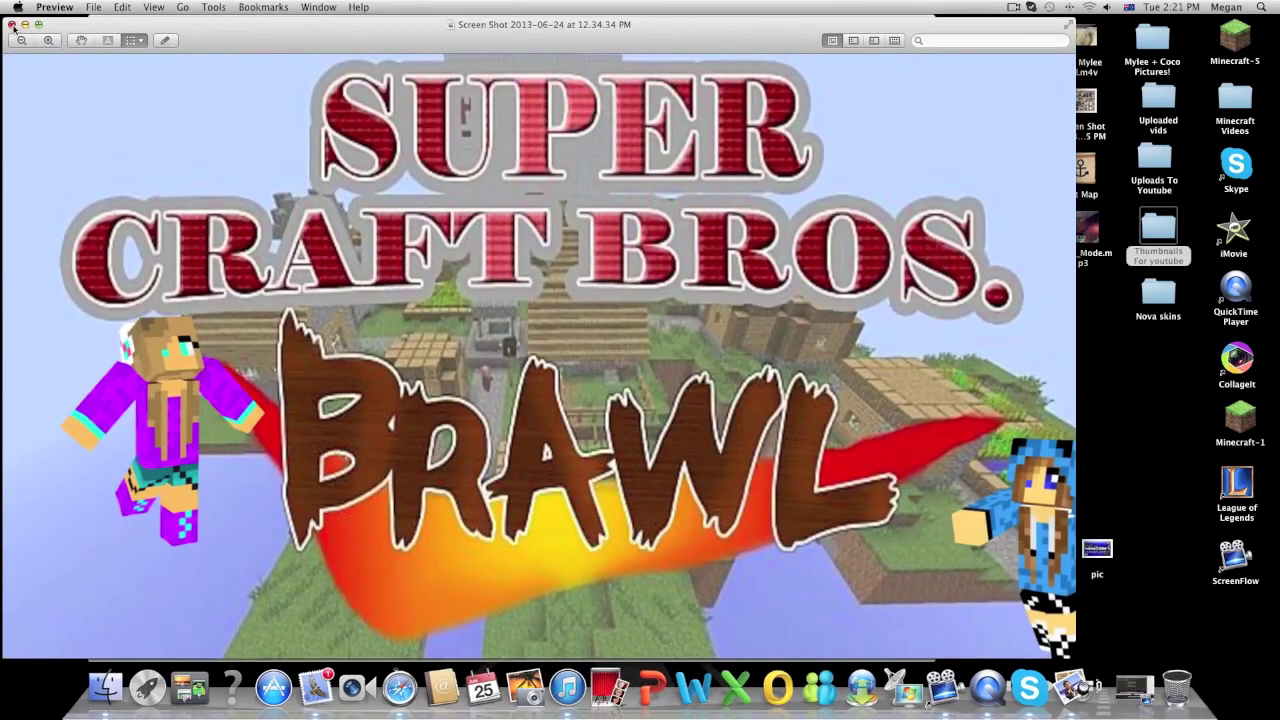
click(12, 24)
click(393, 154)
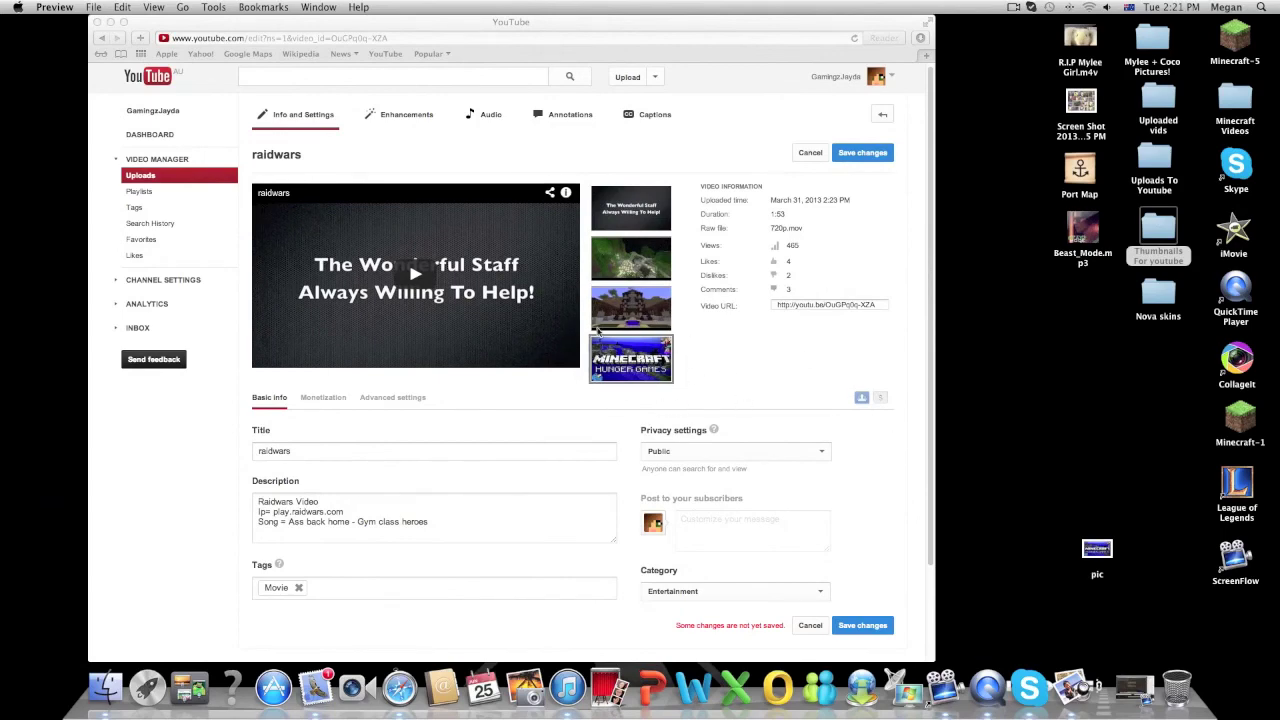
Quit Preview and leave the unsaved raidwars edit page for the Video Manager uploads list.
key(super+q)
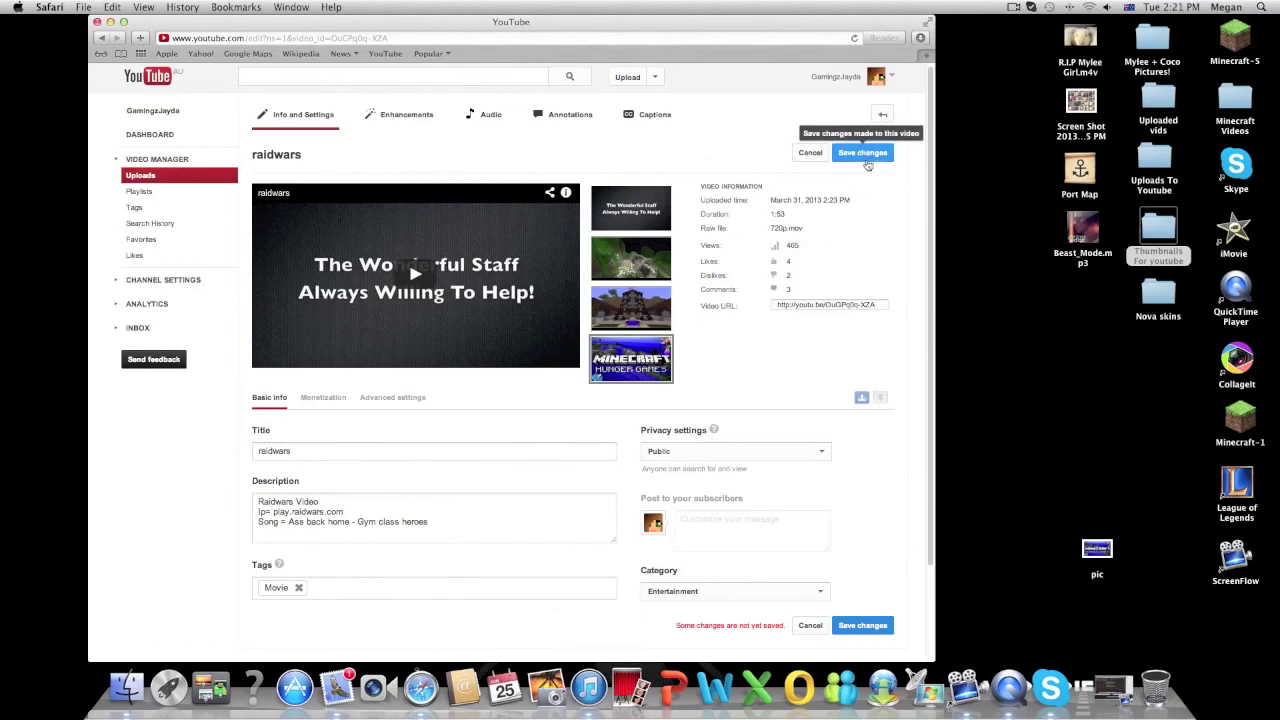
scroll(875, 500, down, 1)
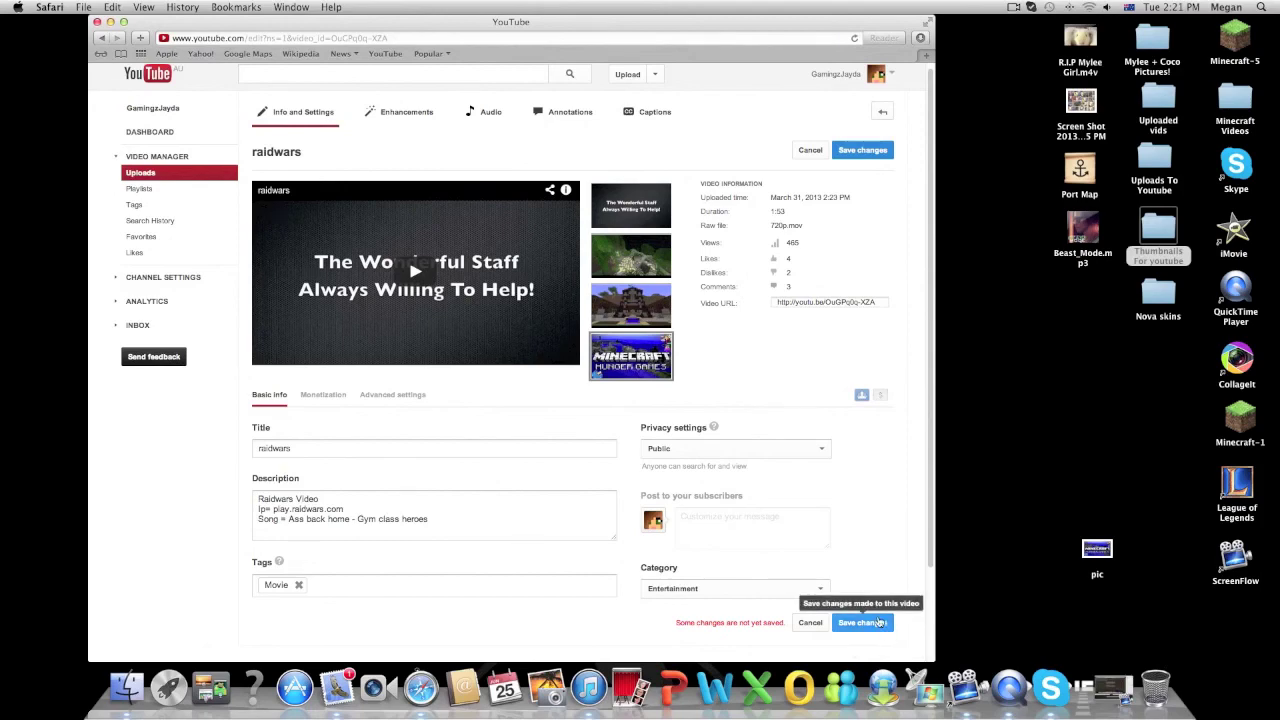
mouse_move(631, 257)
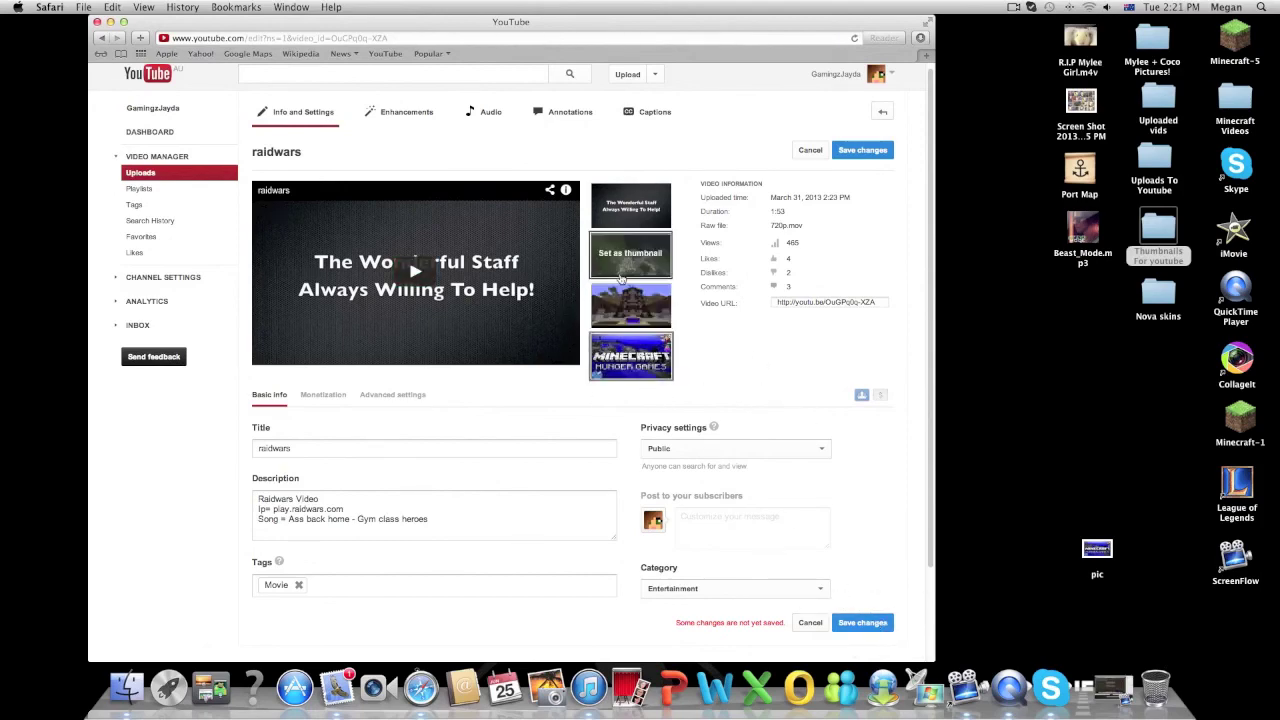
click(882, 111)
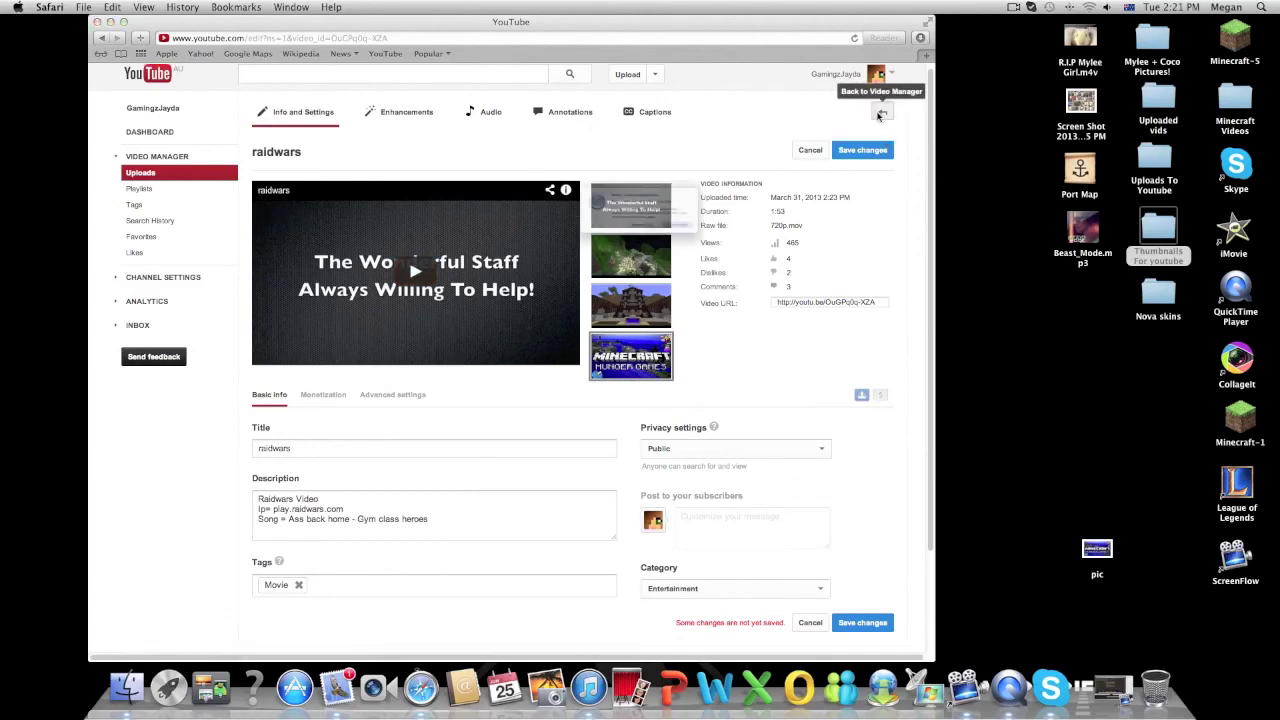
click(706, 252)
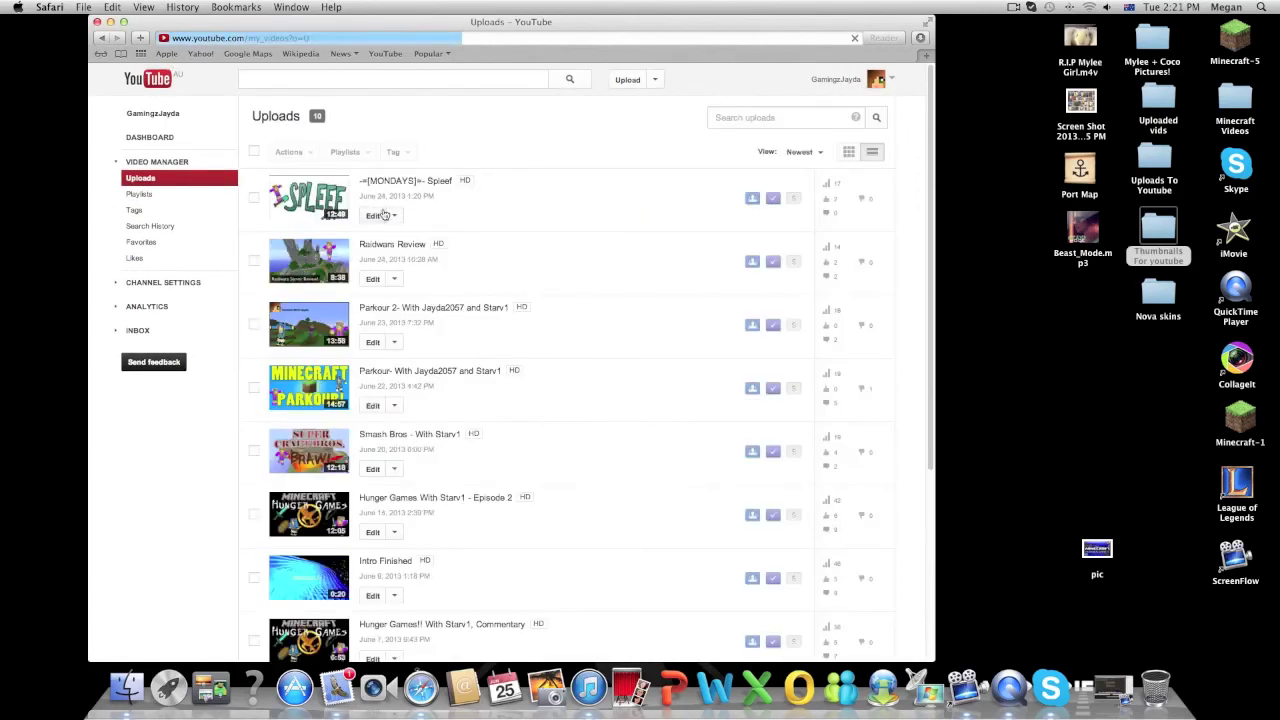
scroll(383, 215, down, 5)
scroll(375, 400, down, 3)
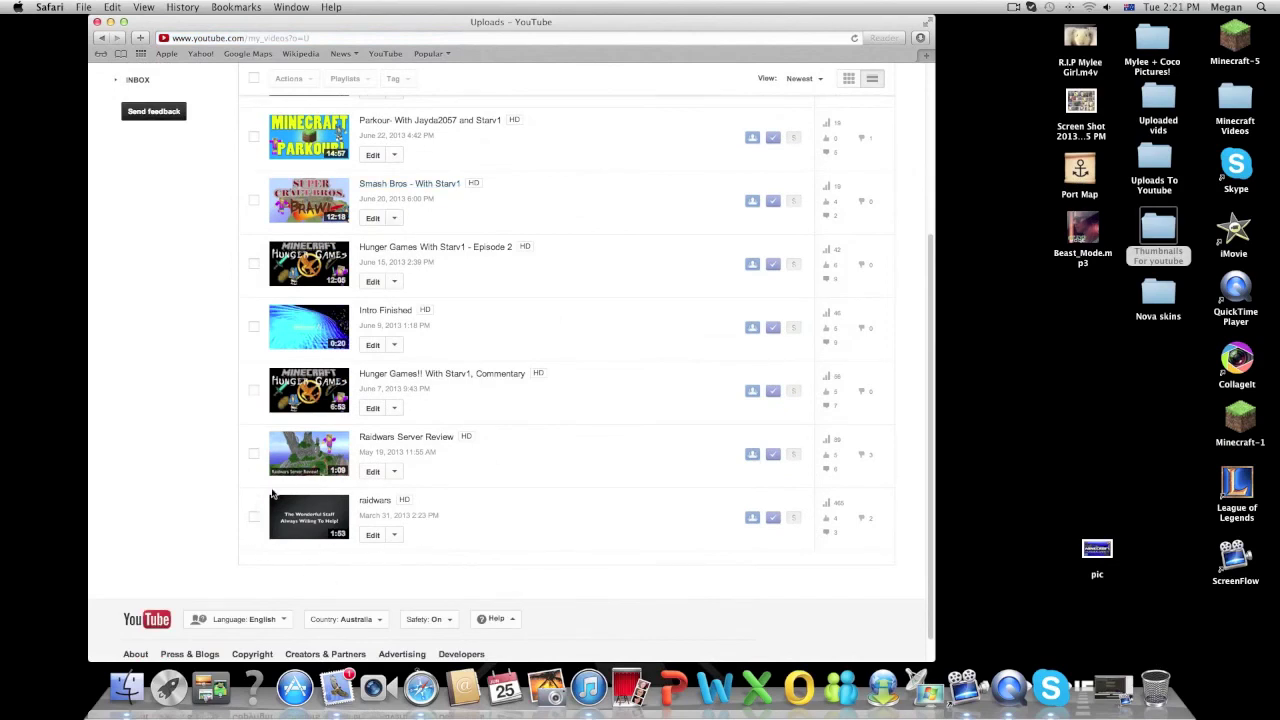
Bring up the QuickTime Dock menu to stop the screen recording.
click(1013, 8)
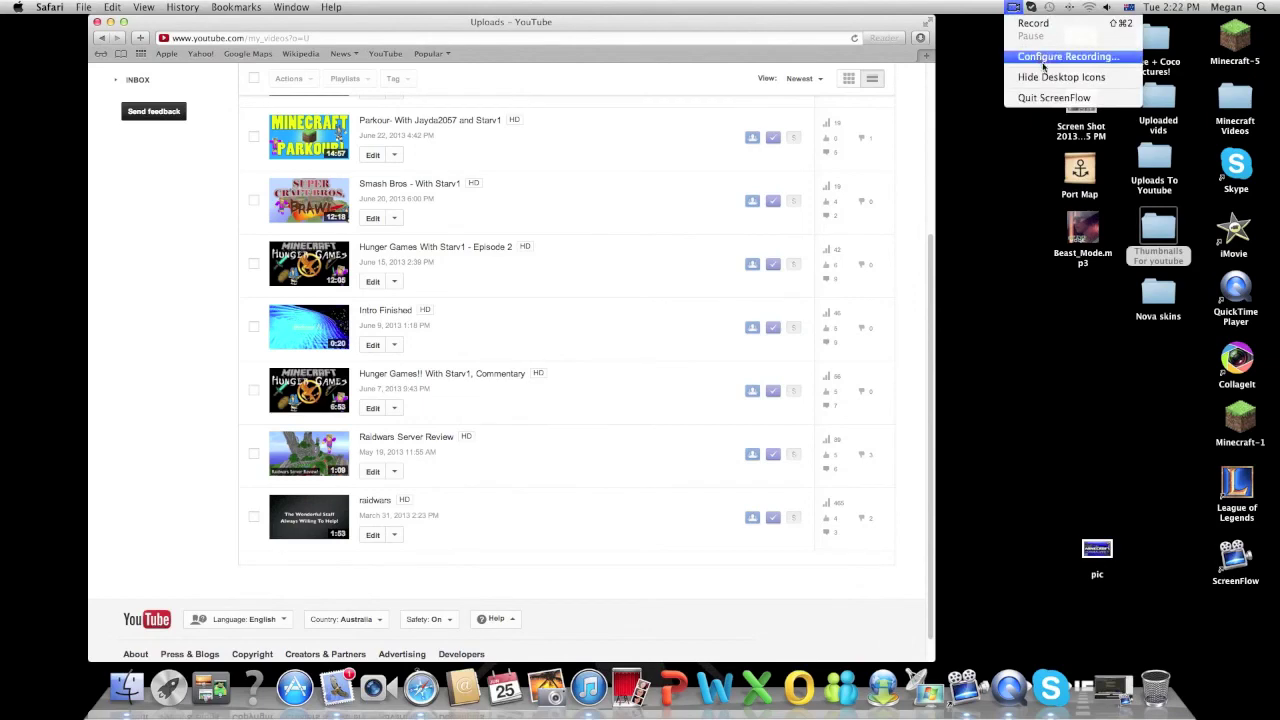
click(1010, 303)
right_click(1009, 688)
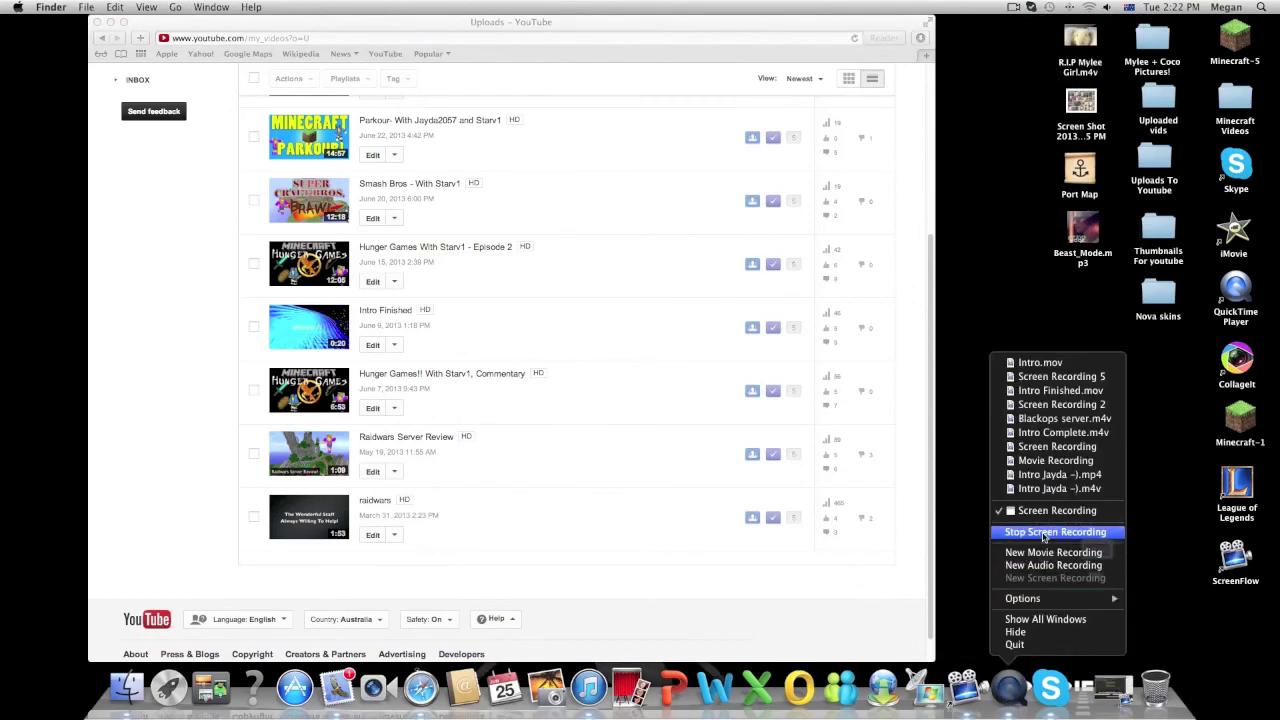